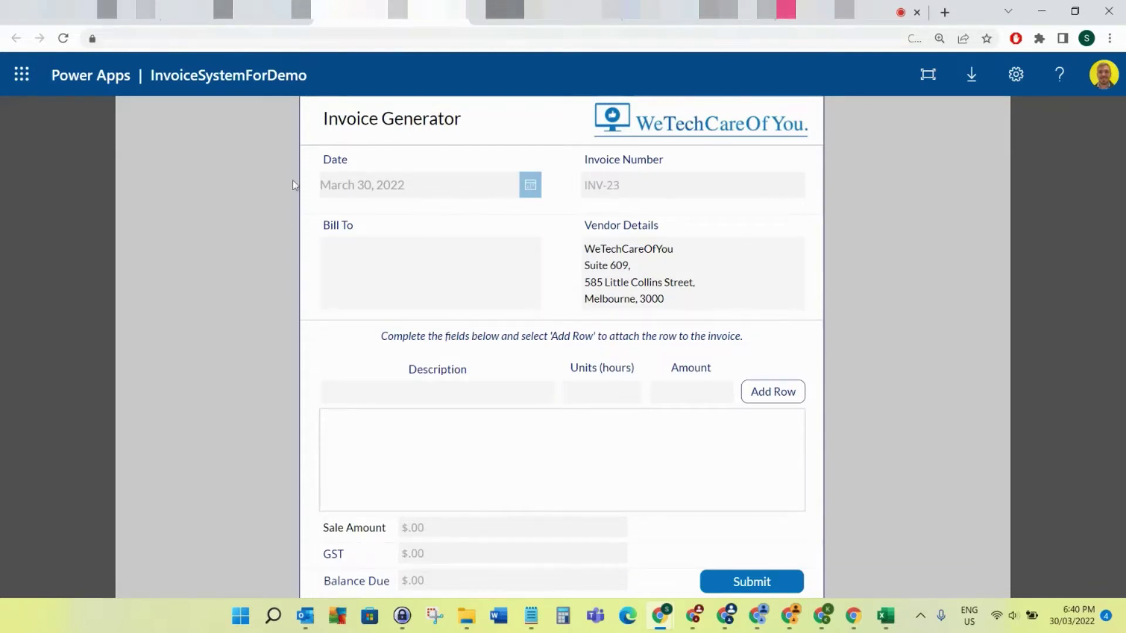
- Switch to the SharePoint Forms Documents library that lists logo.png
click(231, 22)
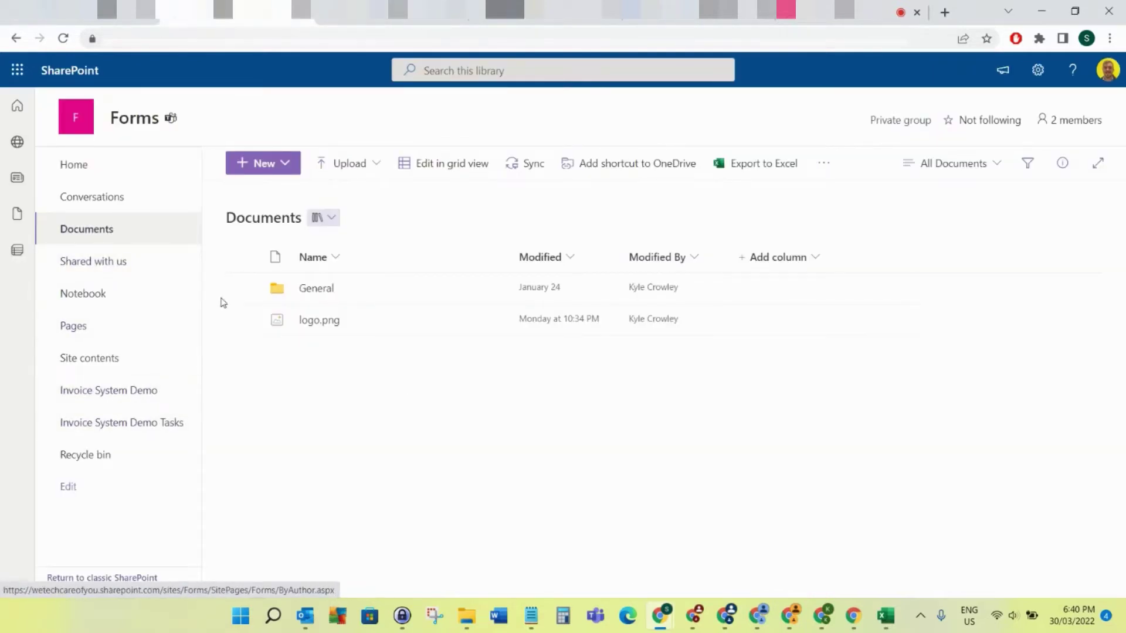
- Switch to the Power Automate Create page
click(48, 12)
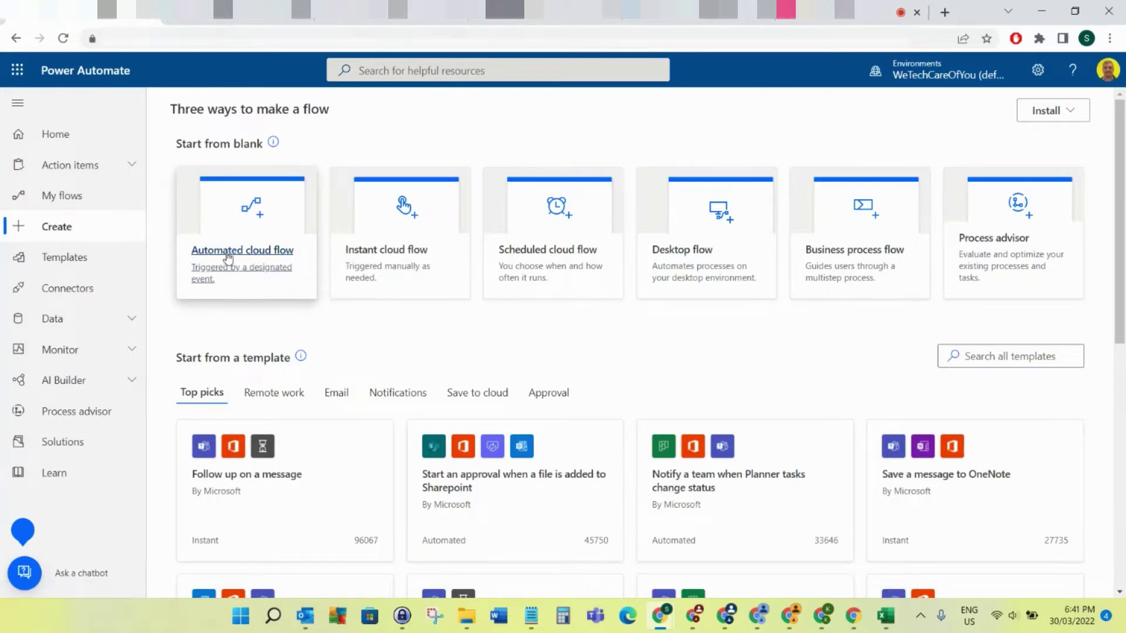
- Create automated cloud flow 'PRODUCTION - Invoice Generator' with SharePoint's 'When an item is created' trigger
click(228, 258)
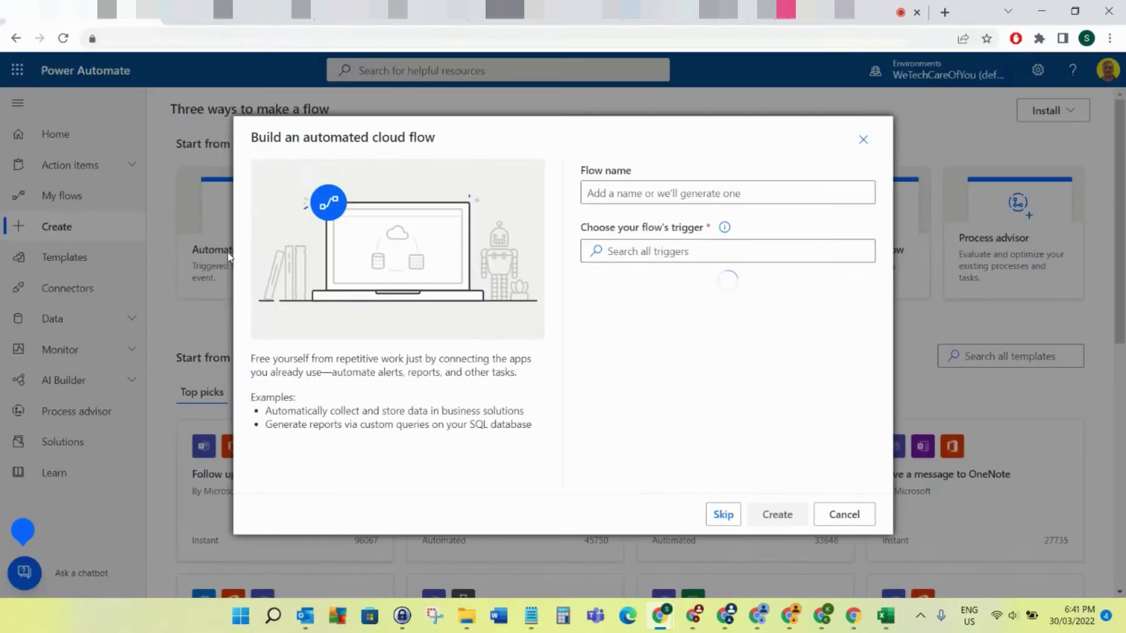
click(675, 192)
text(Invoice Generator)
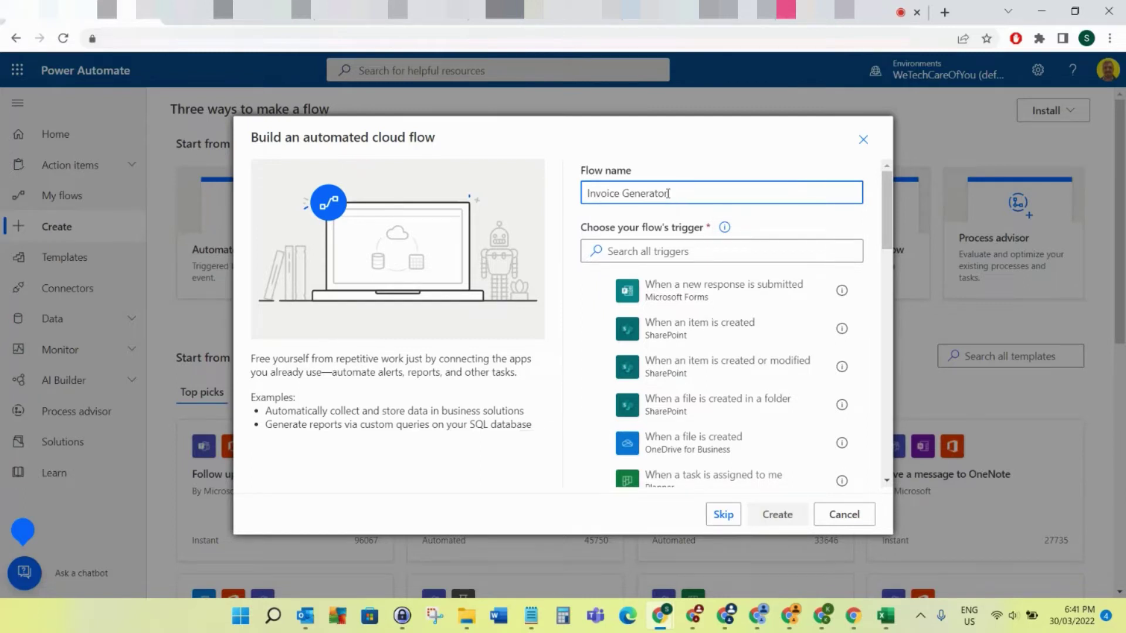
key(Home)
text(PRODUCTION -)
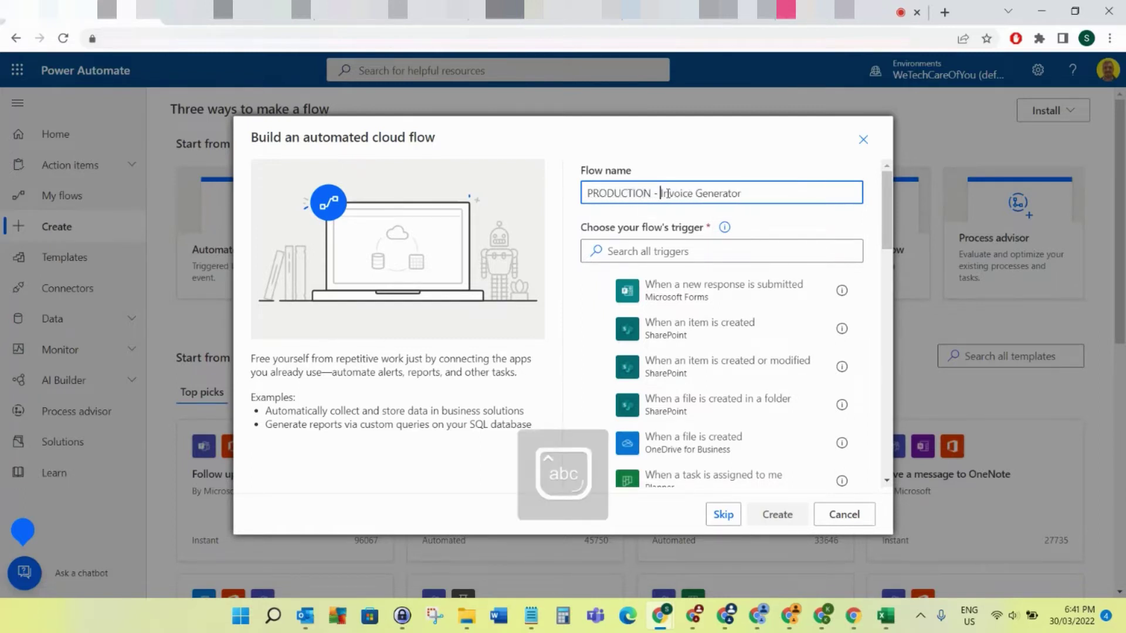
click(874, 215)
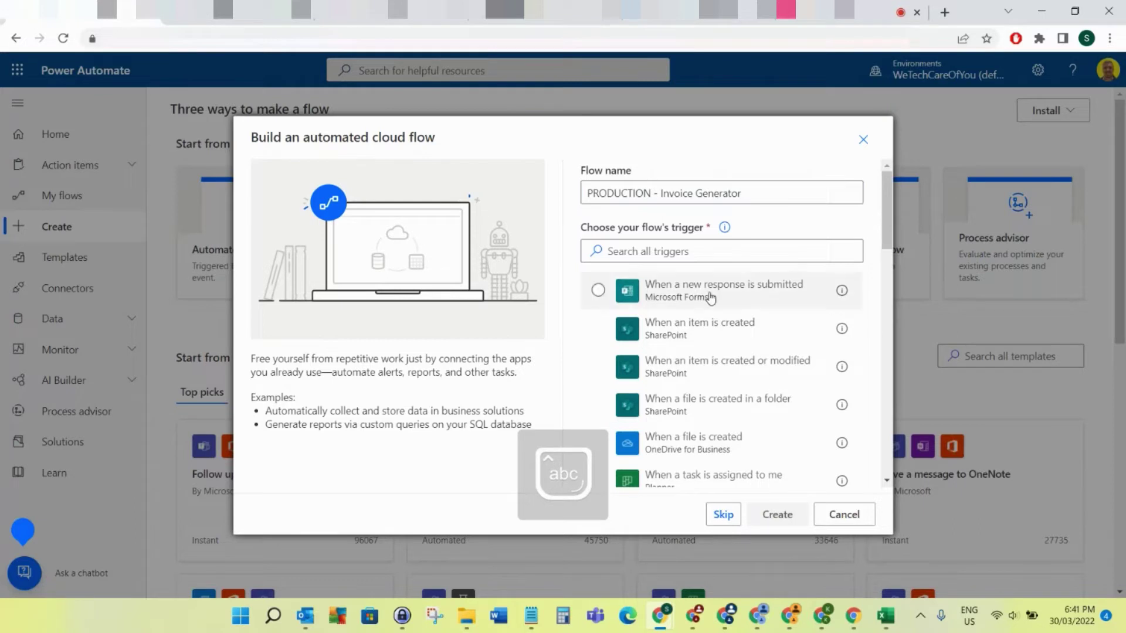
click(646, 337)
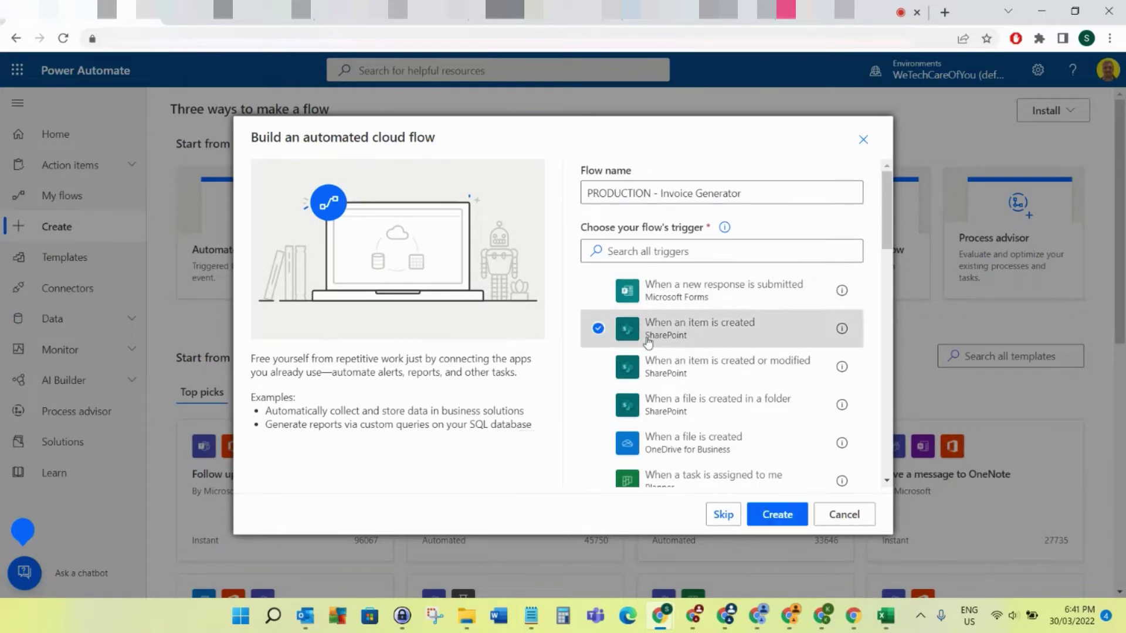
click(777, 514)
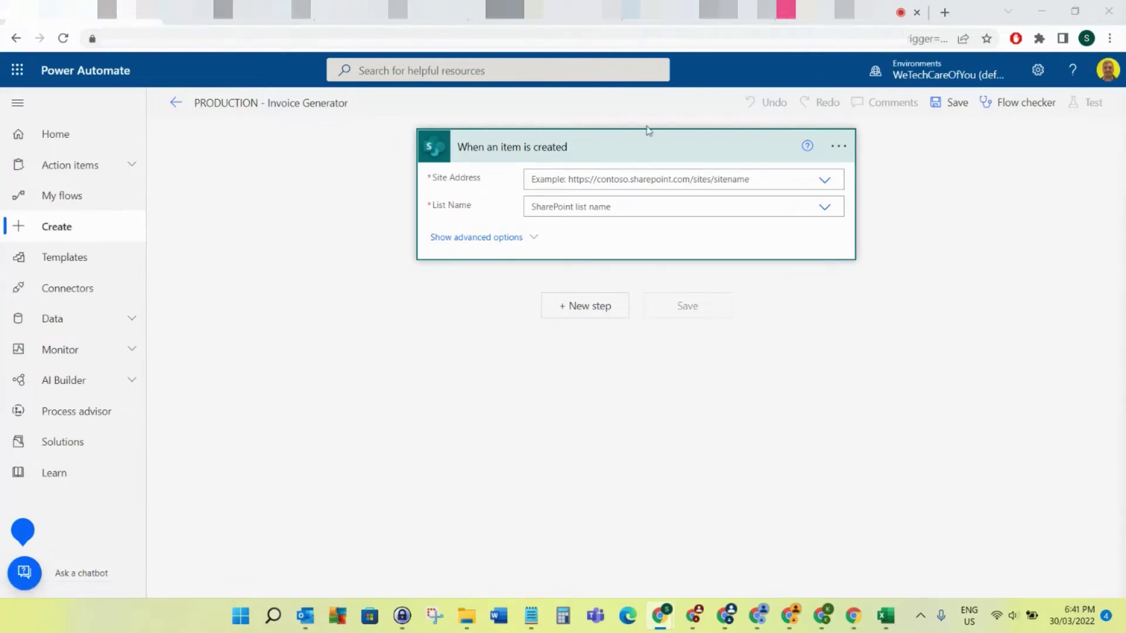
- Point the trigger at the Forms site's Invoice System Demo list, showing its advanced options
key(ctrl+Tab)
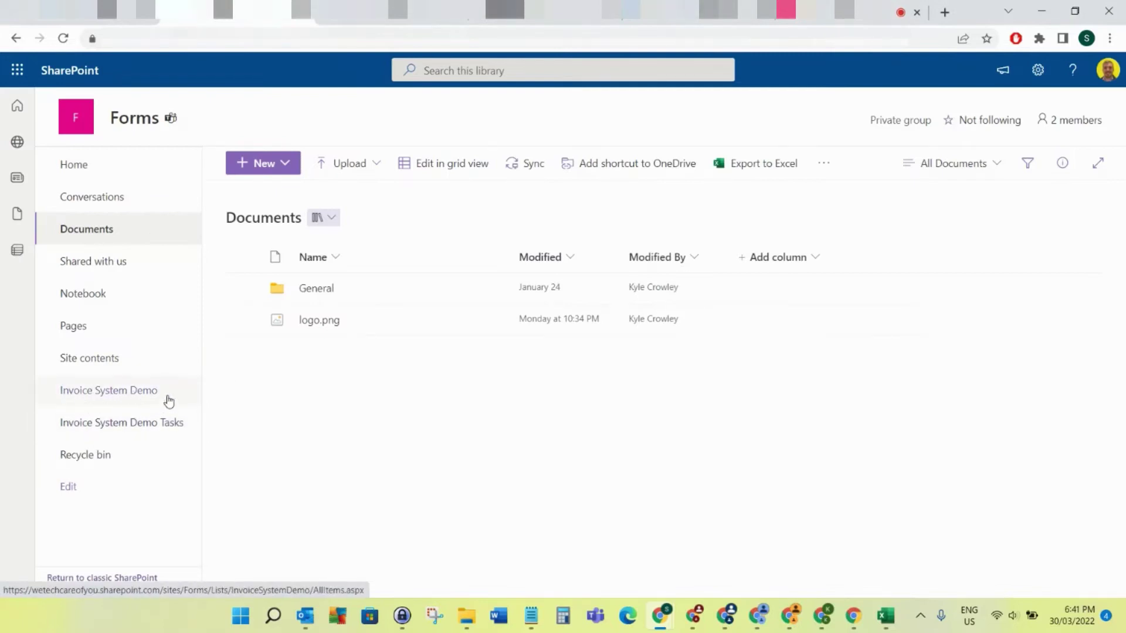
key(ctrl+shift+Tab)
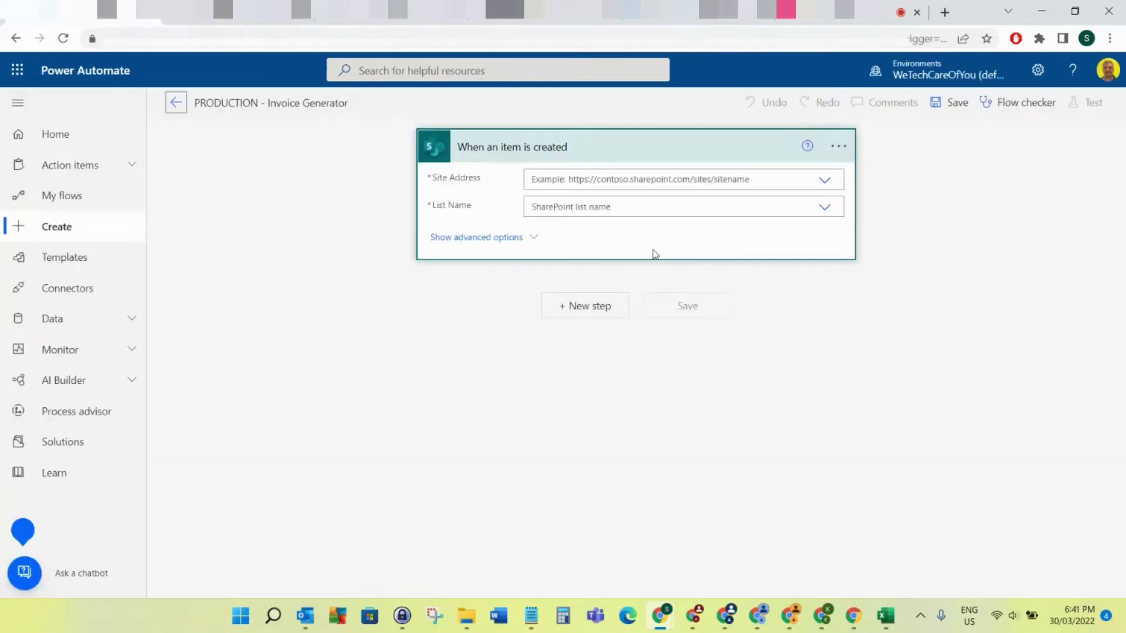
click(824, 180)
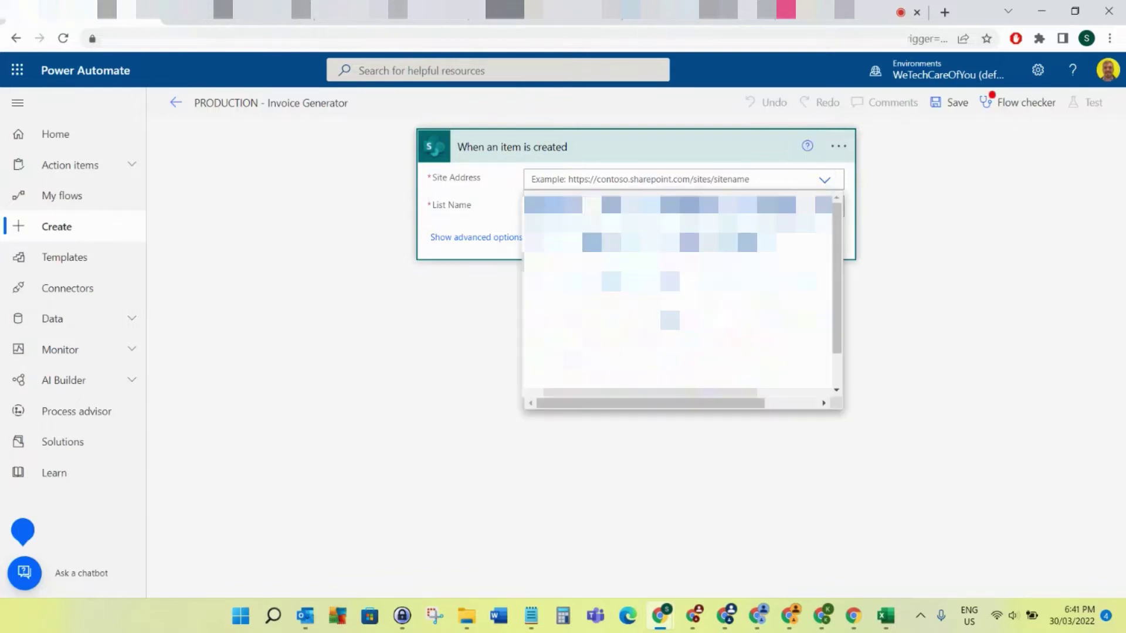
click(572, 242)
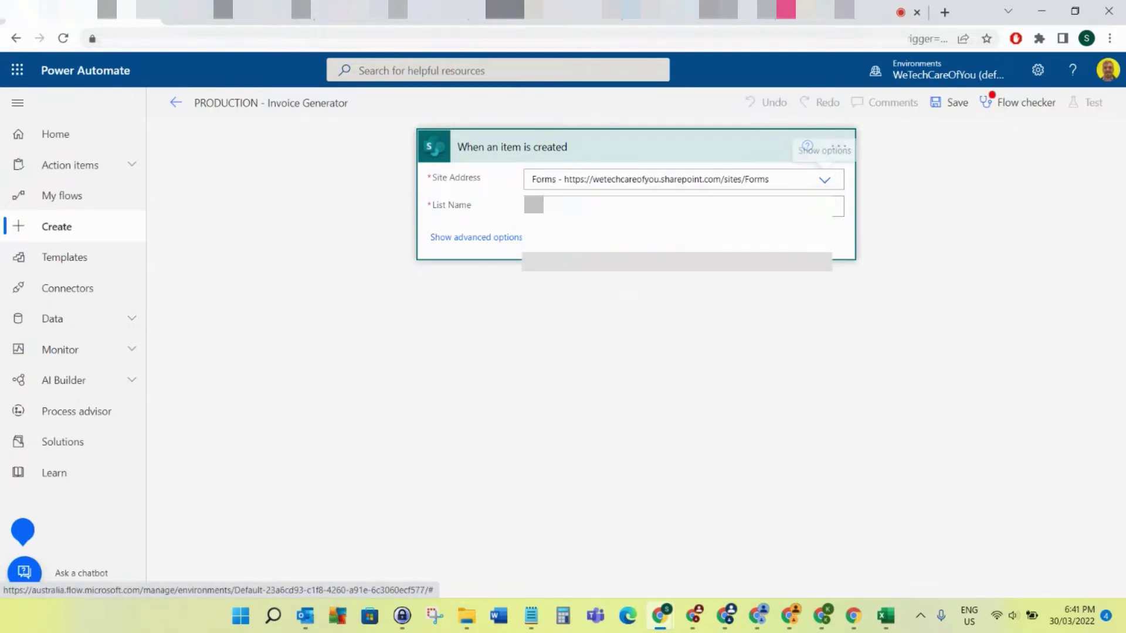
click(836, 208)
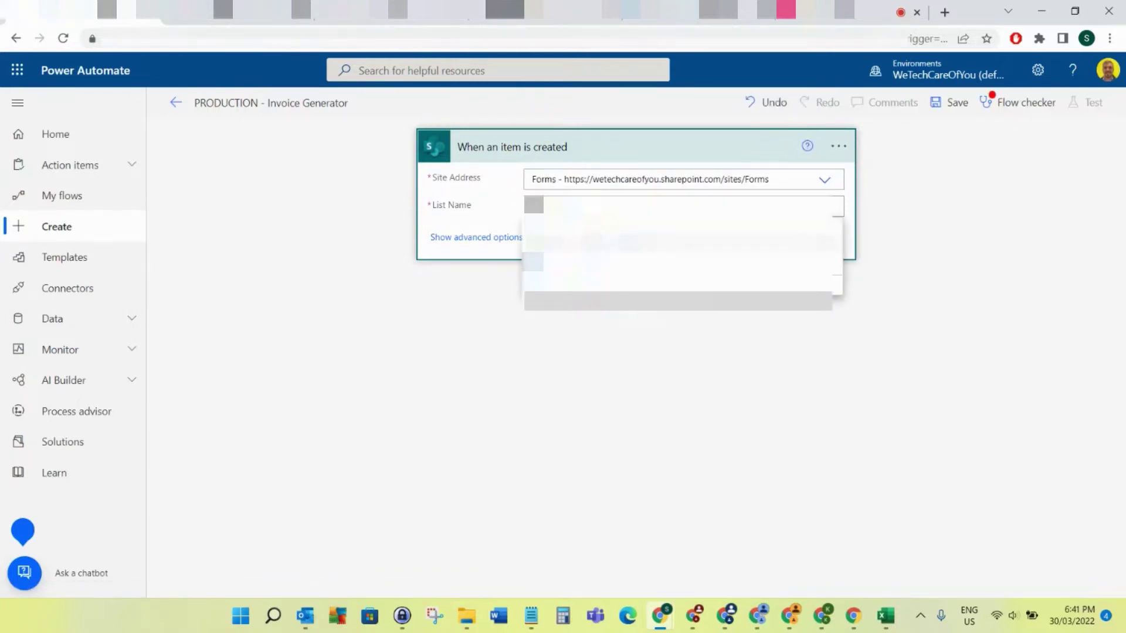
click(572, 233)
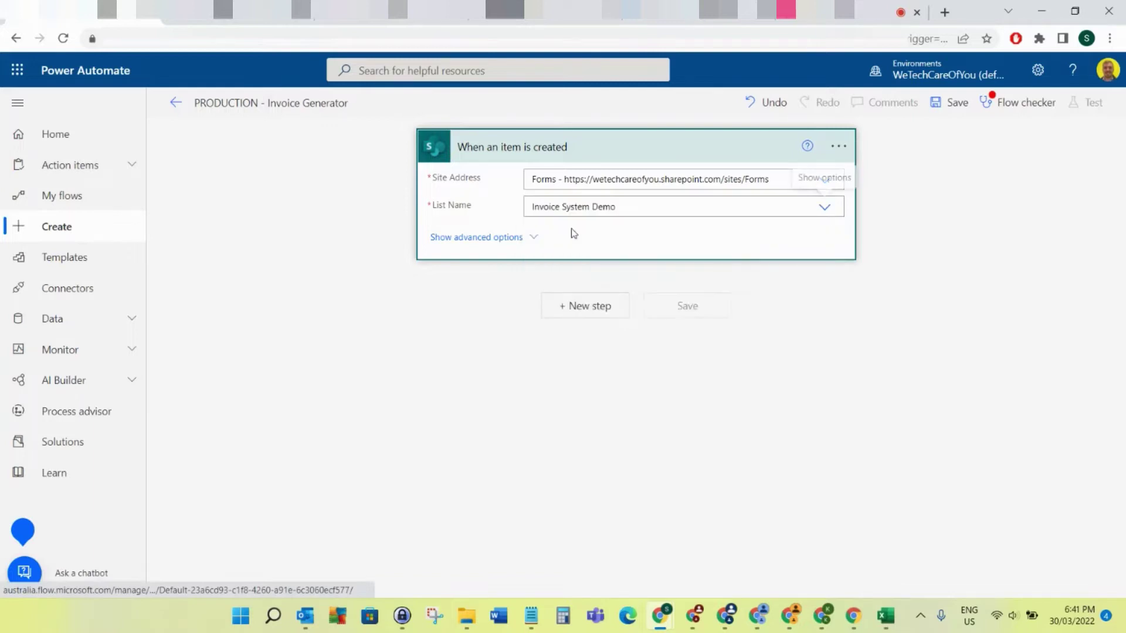
click(500, 238)
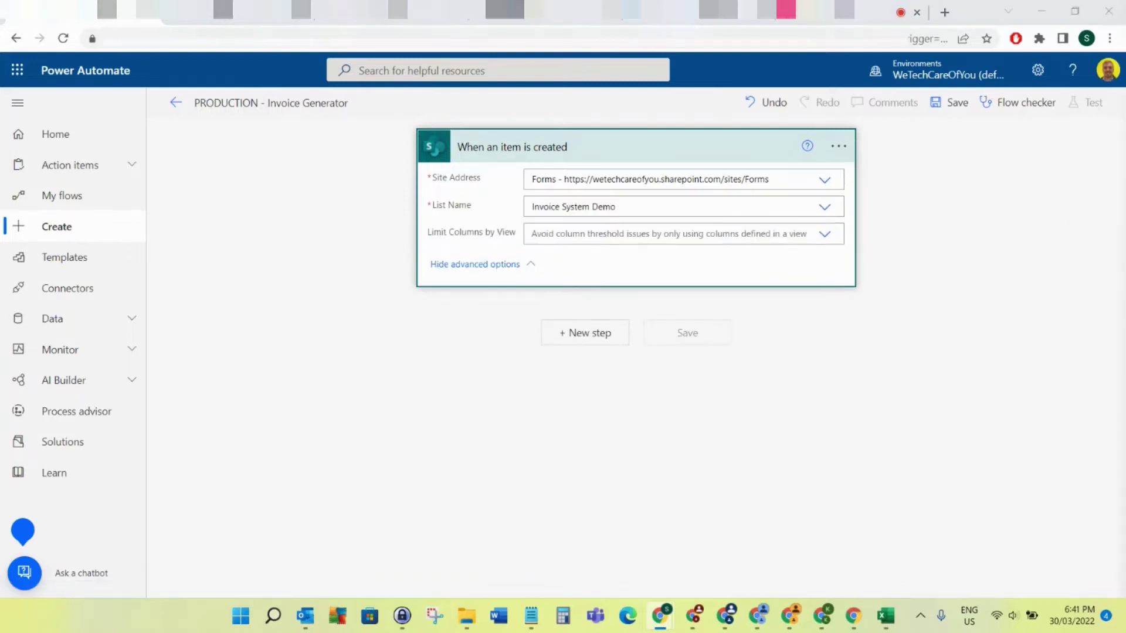
click(499, 331)
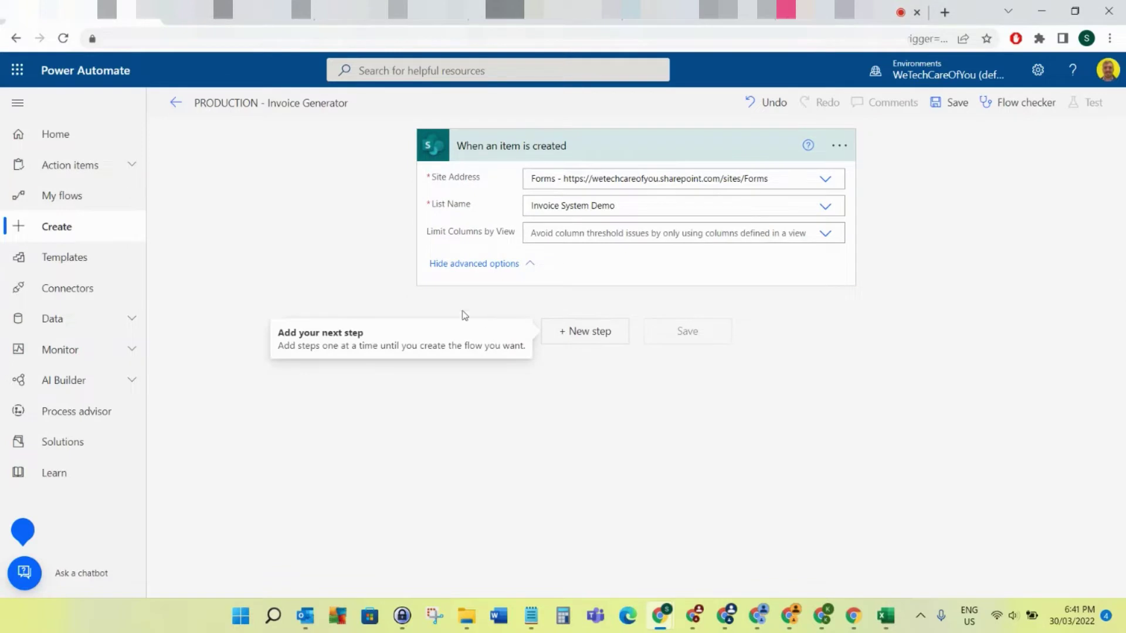
click(580, 332)
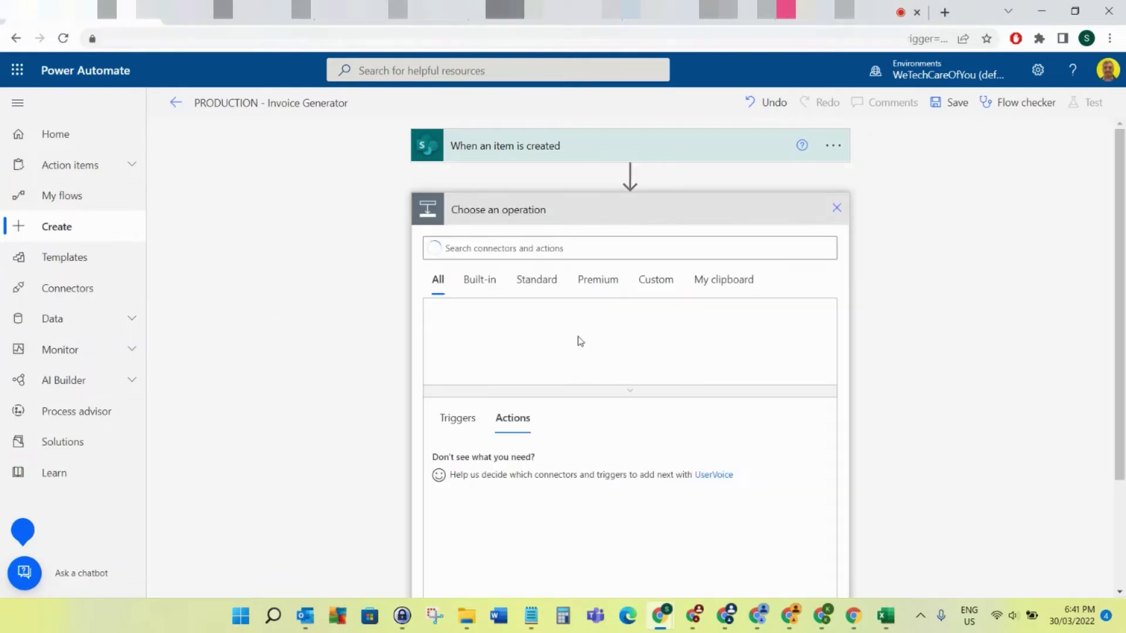
- Add a SharePoint Get items step reading the Forms site's Invoice System Demo Tasks list
text(get)
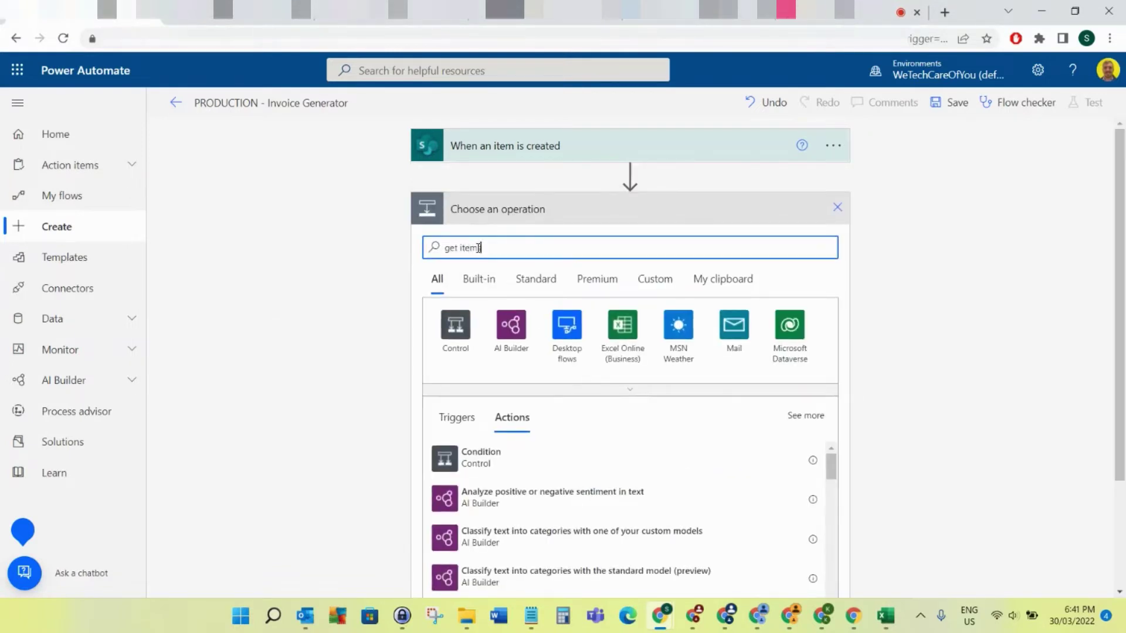
text( item)
click(495, 460)
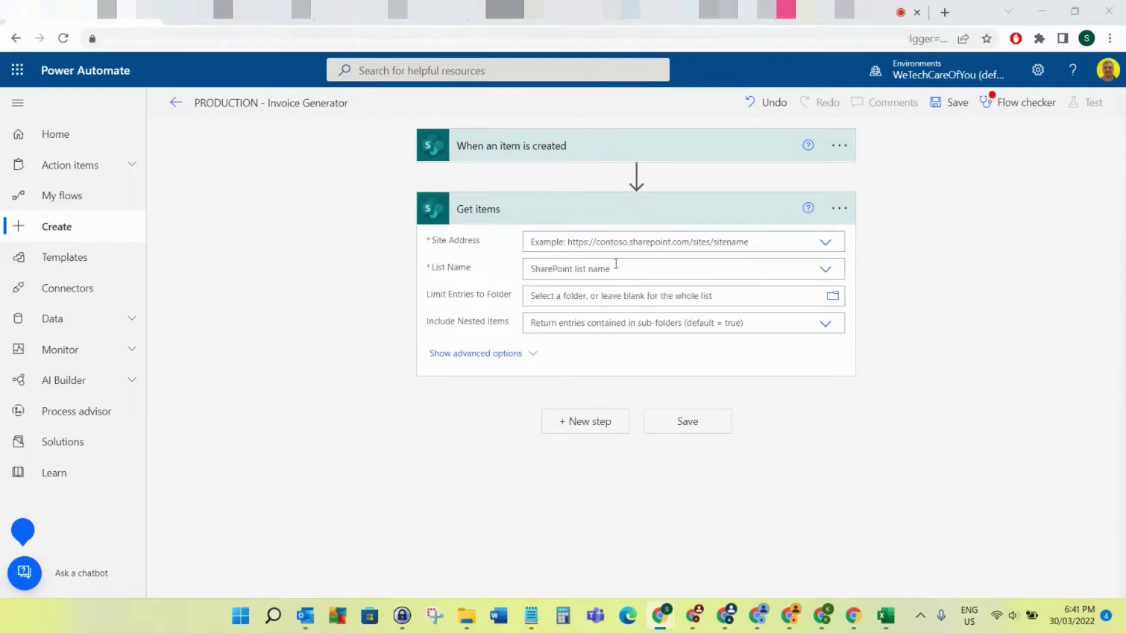
click(826, 242)
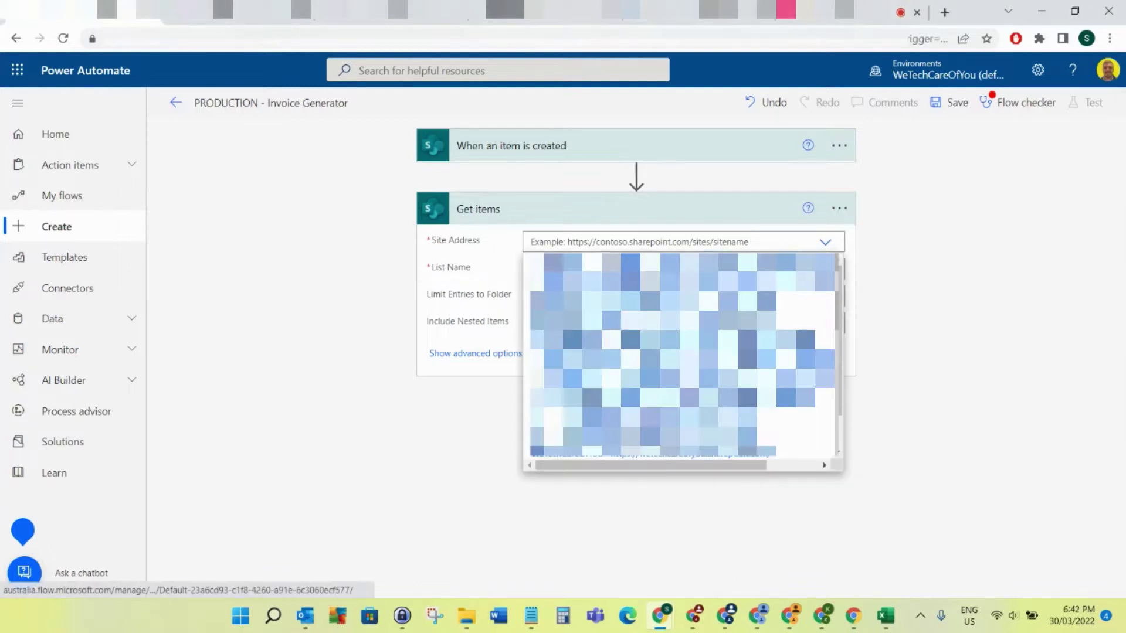
click(645, 264)
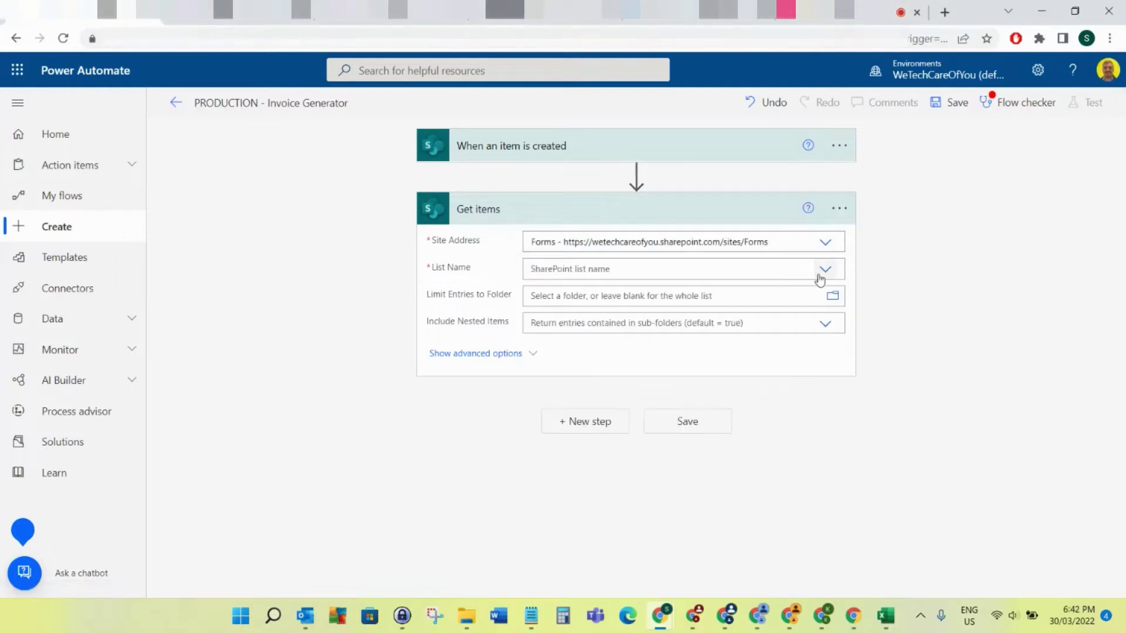
click(821, 268)
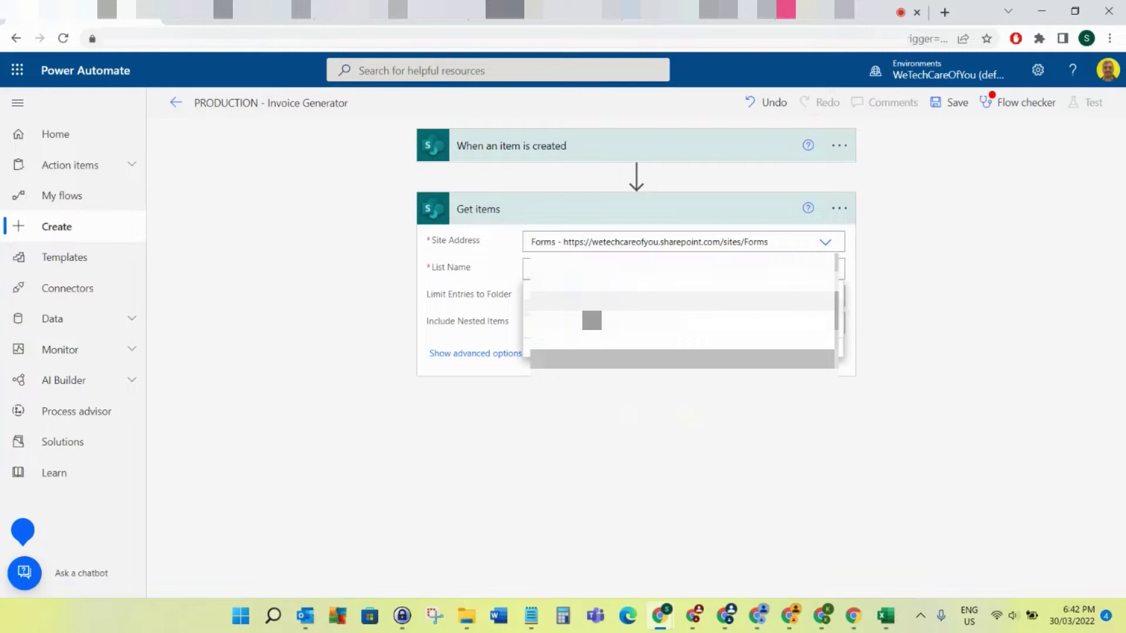
click(593, 276)
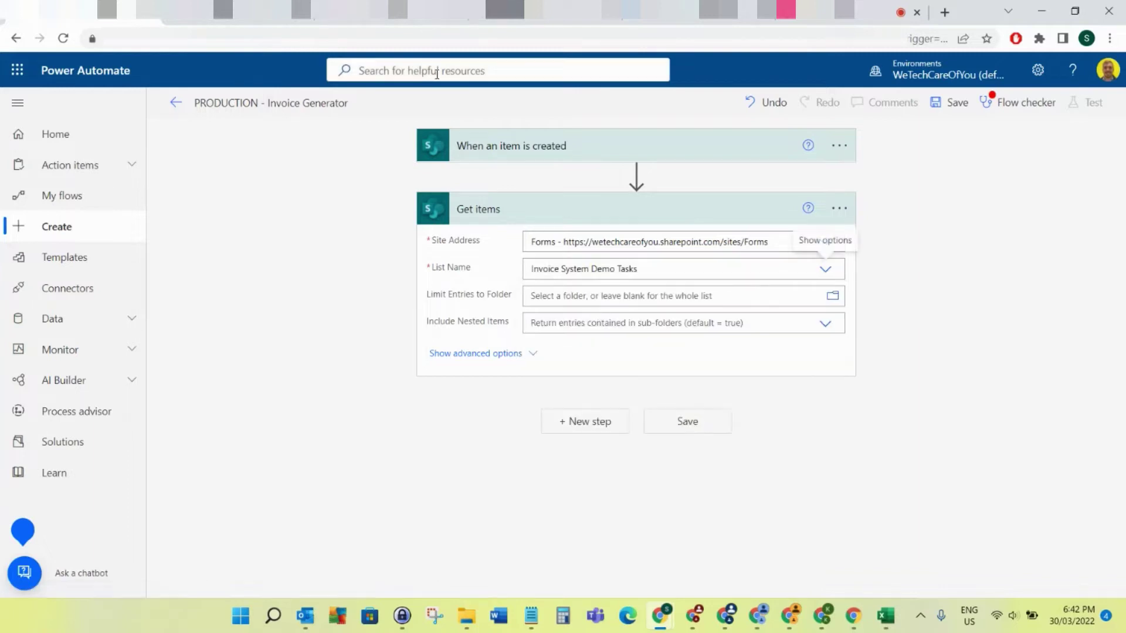
click(390, 12)
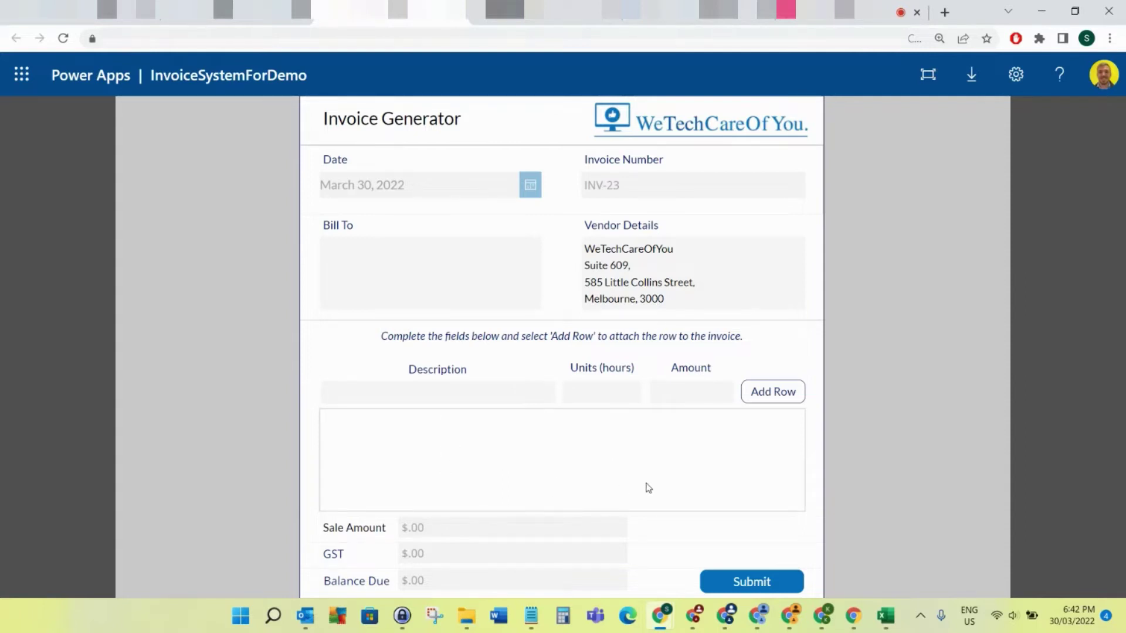
key(ctrl+1)
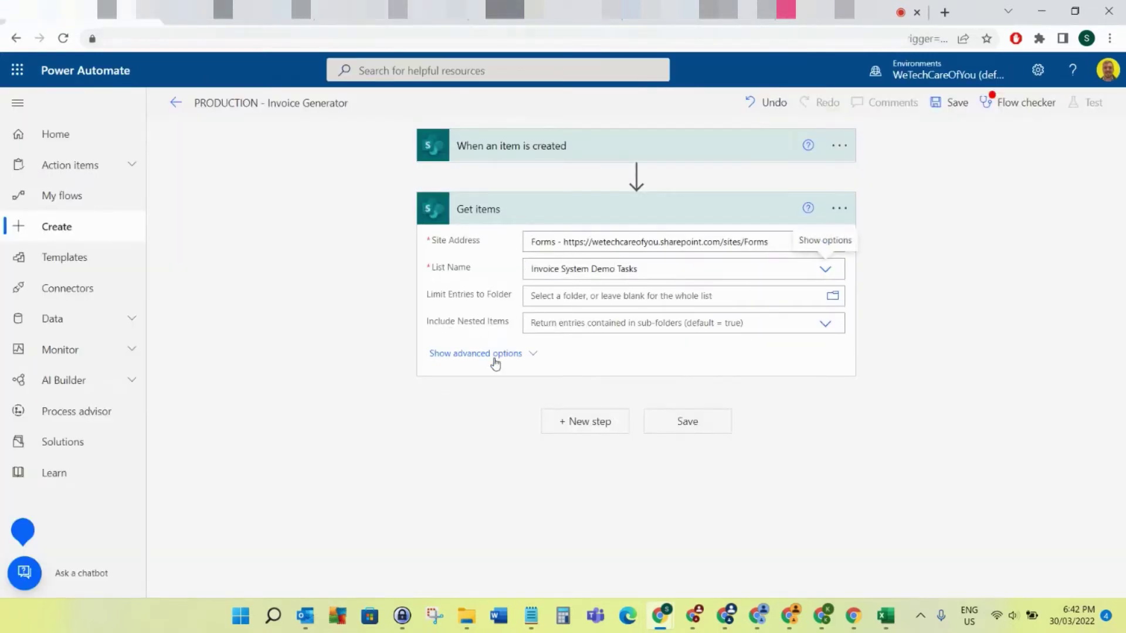
- Show the Get items advanced options and check the trigger step's settings
click(469, 354)
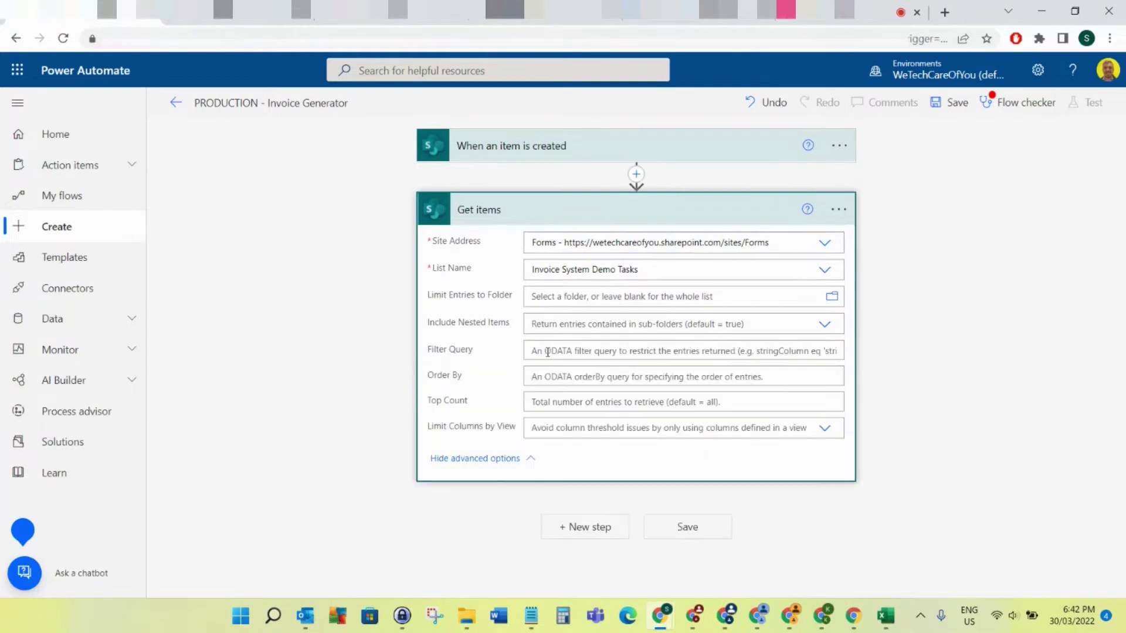
click(548, 352)
click(546, 145)
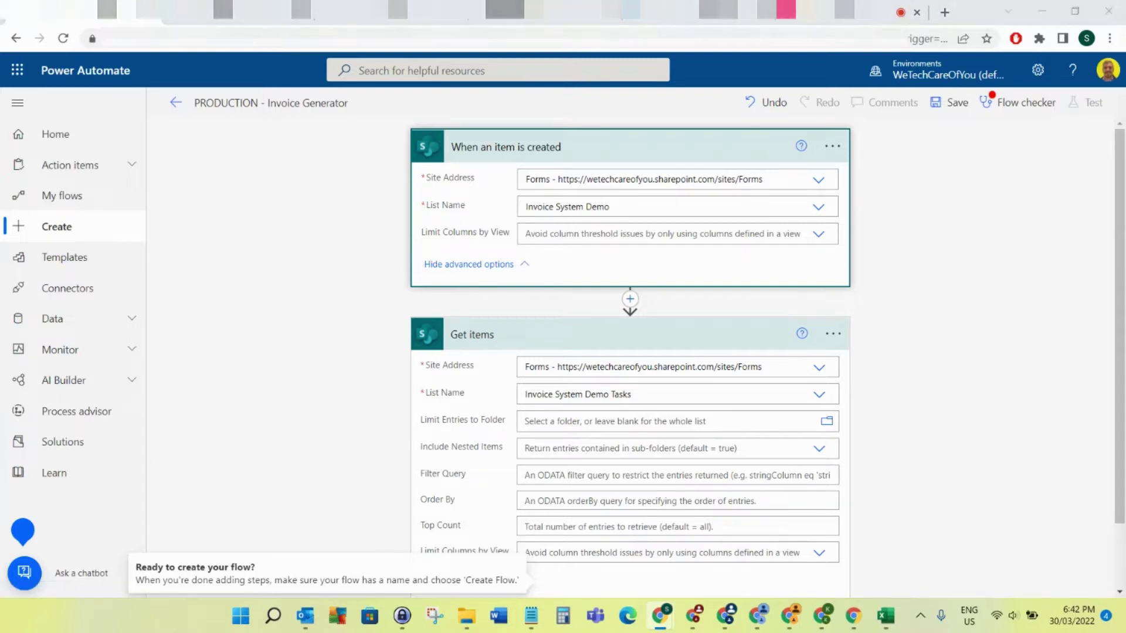
scroll(498, 358, down, 1)
- Enter the Filter Query "FormID eq '<ID>'" using the trigger item's ID dynamic content
click(522, 402)
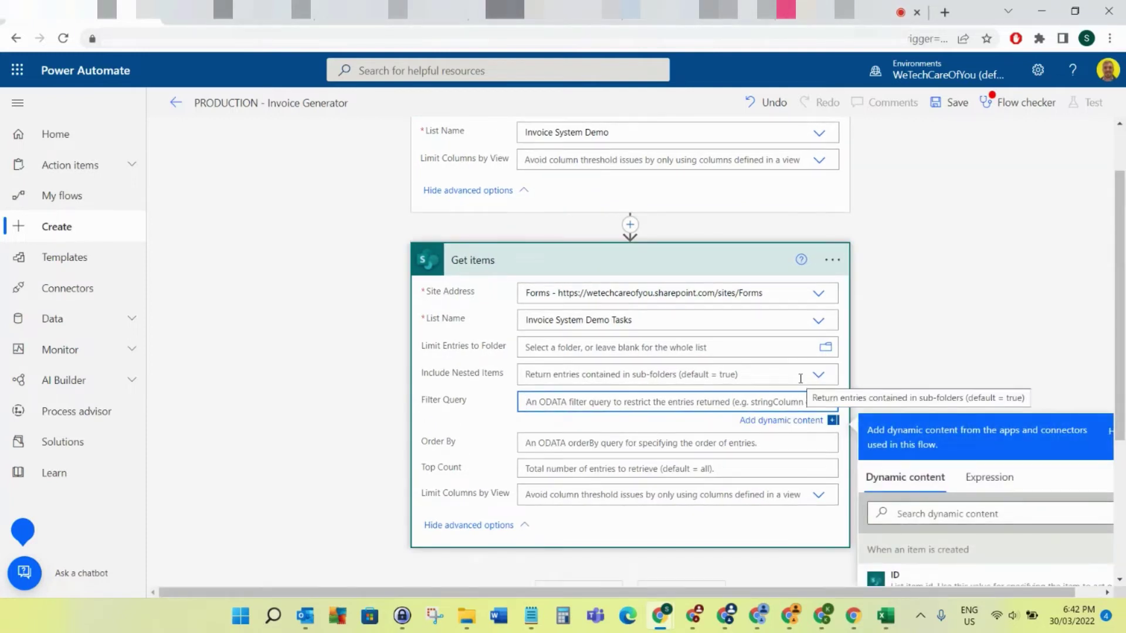
text(FormID)
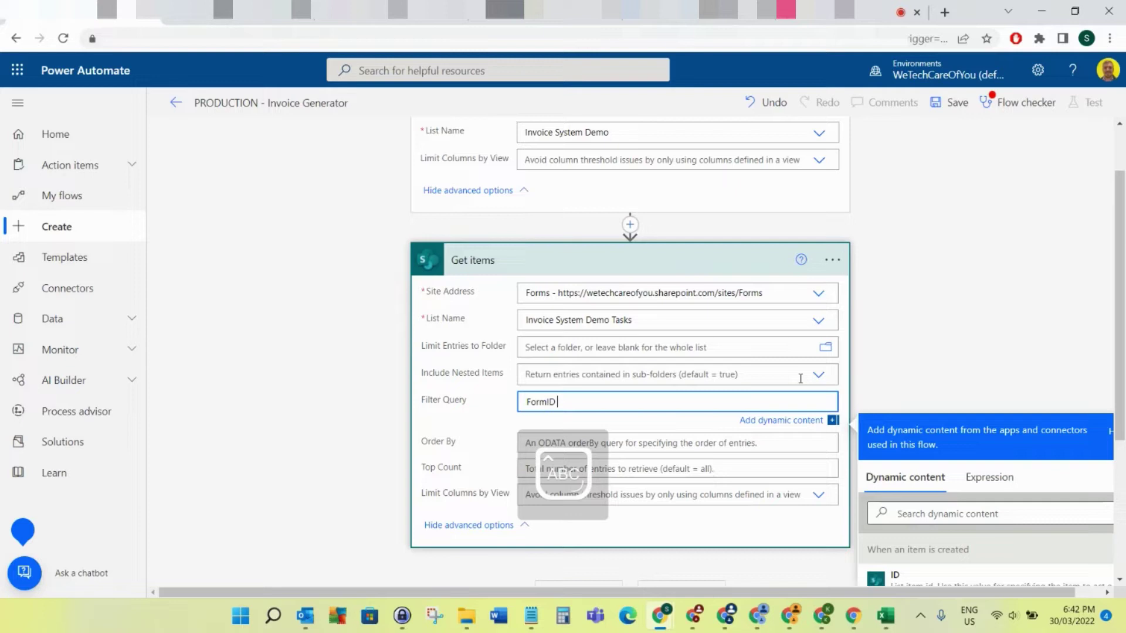
key(Caps_Lock)
text(ID eq ')
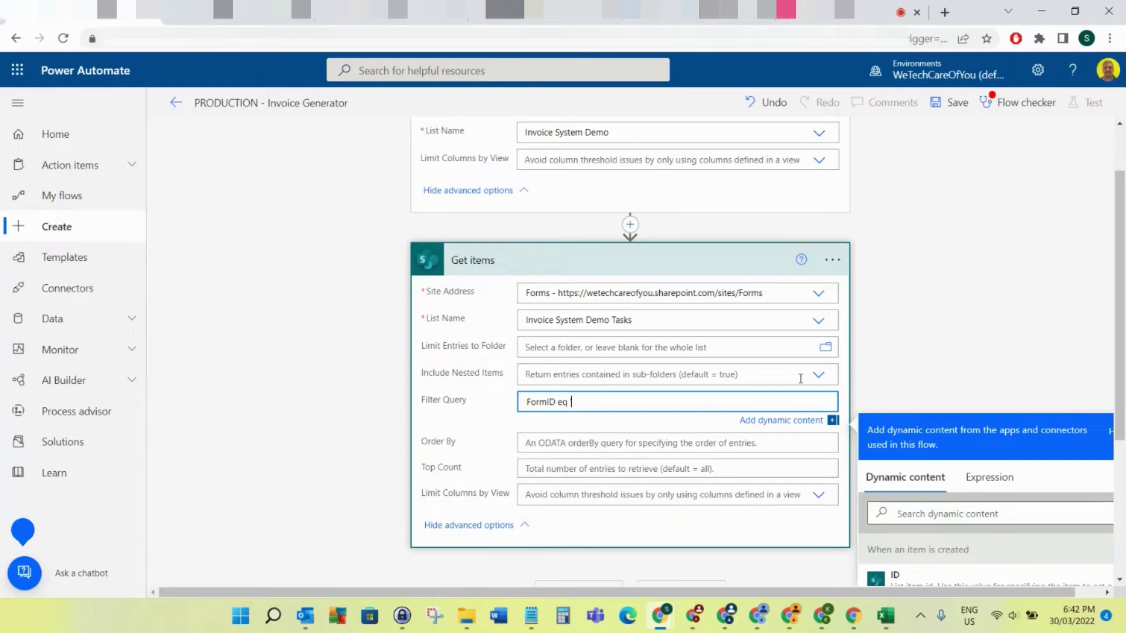
click(913, 579)
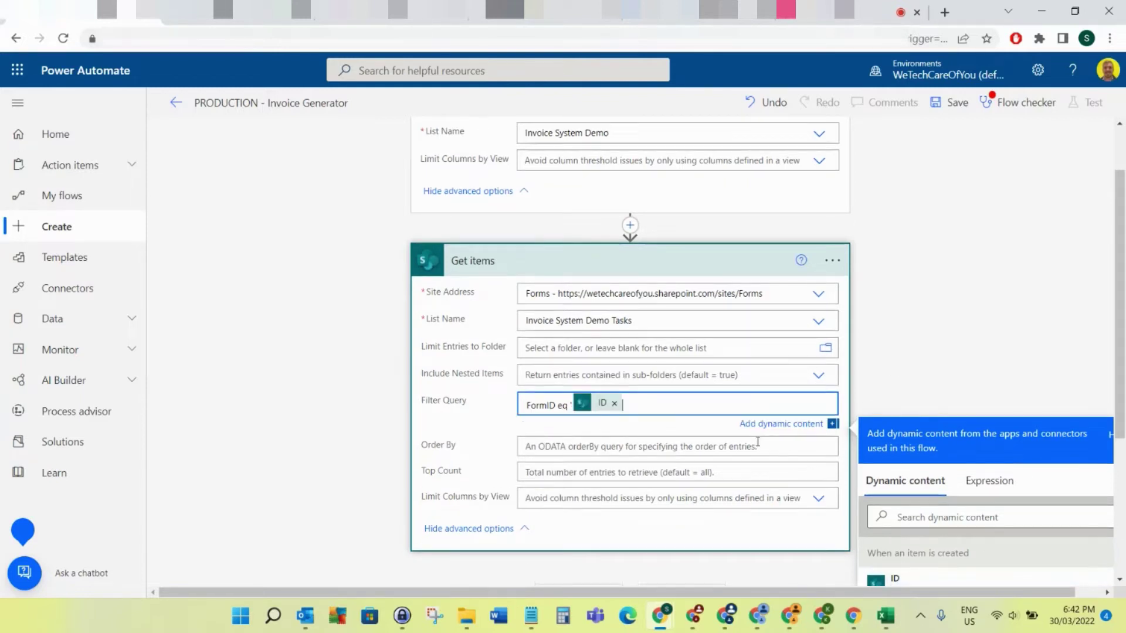
text(')
scroll(575, 367, up, 1)
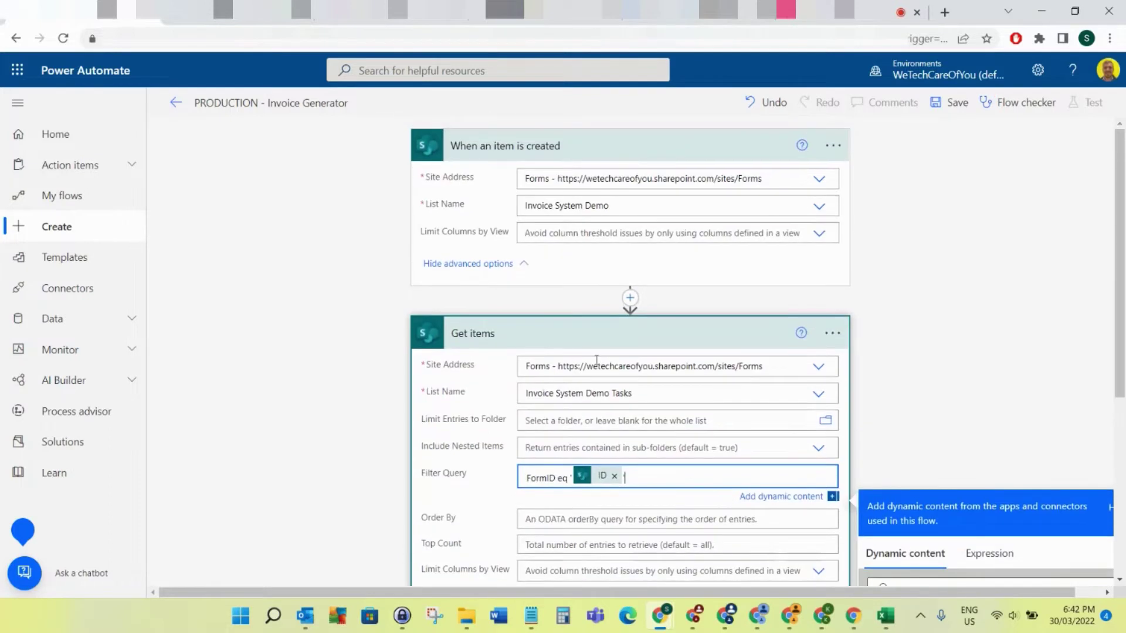
scroll(528, 330, down, 4)
click(457, 434)
scroll(499, 434, up, 2)
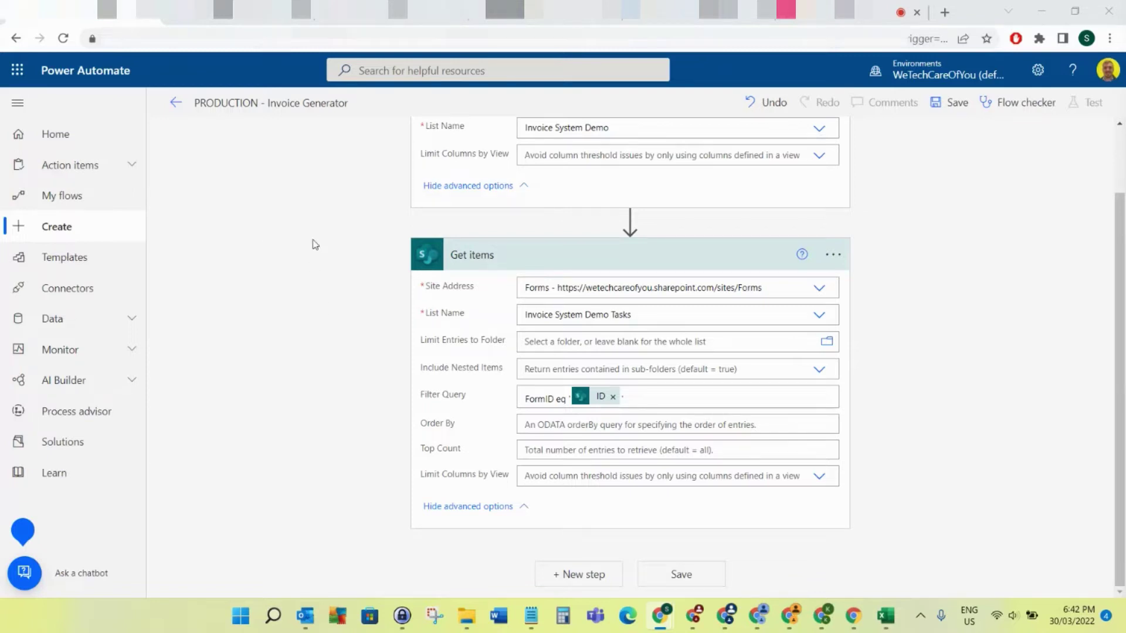
scroll(315, 245, up, 1)
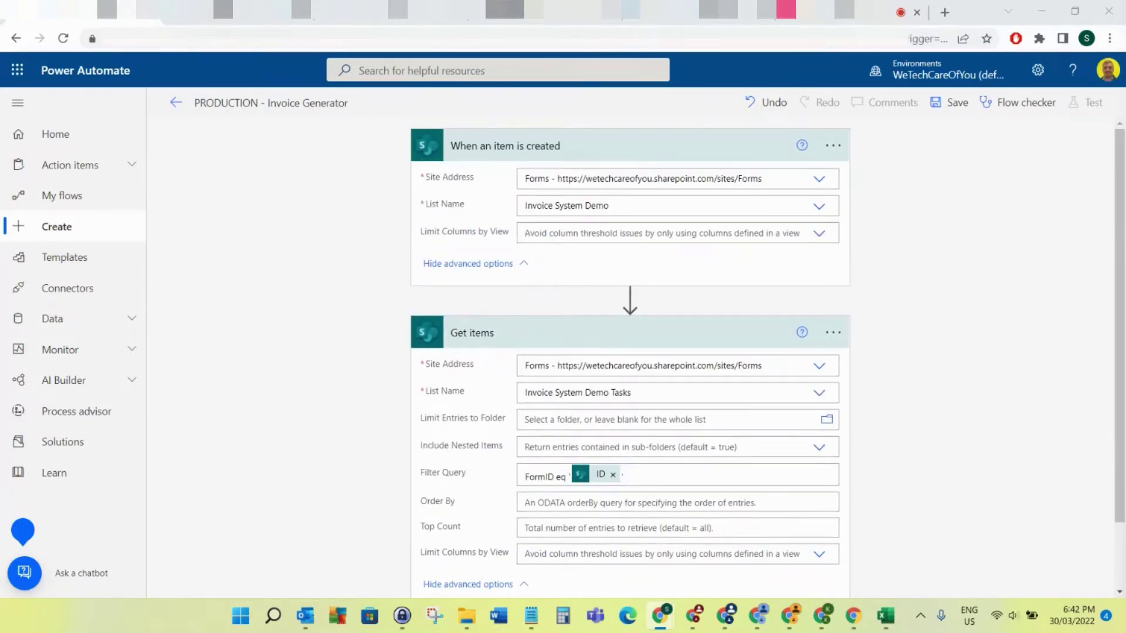
- Retitle the step 'Get items - Get Tasks Related to Invoice' and collapse both cards
click(832, 333)
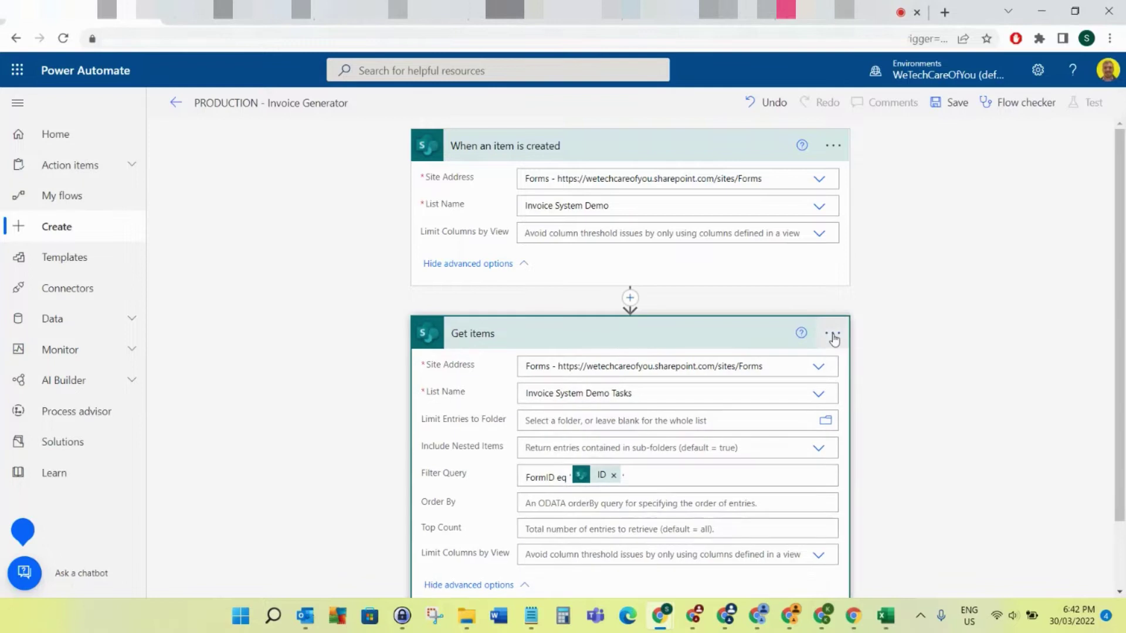
click(903, 262)
click(547, 334)
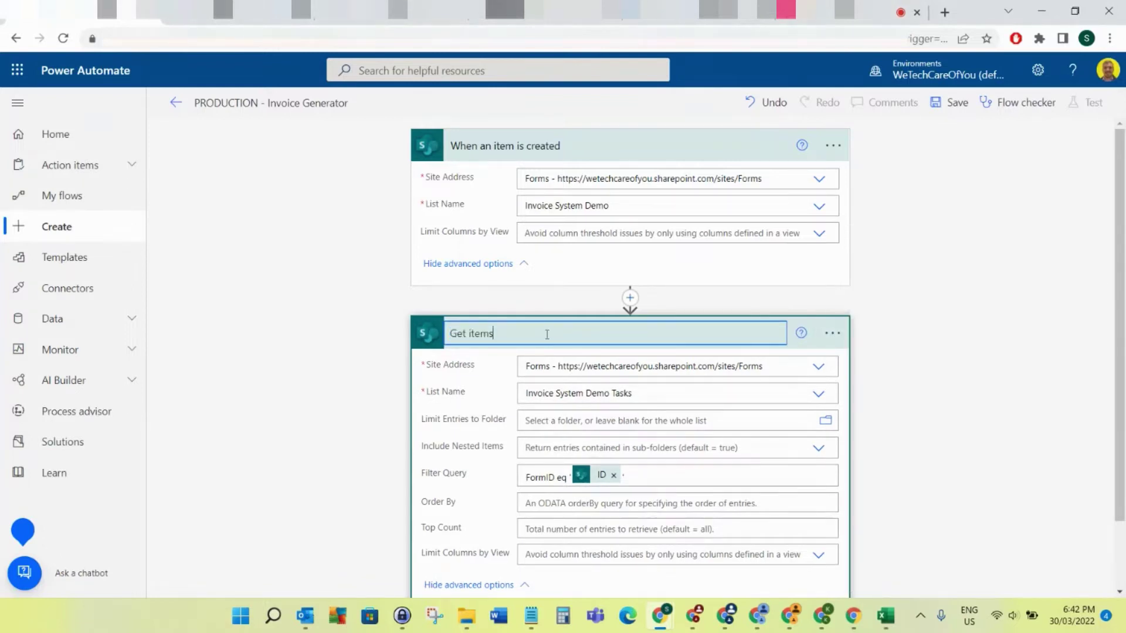
text(- Ge)
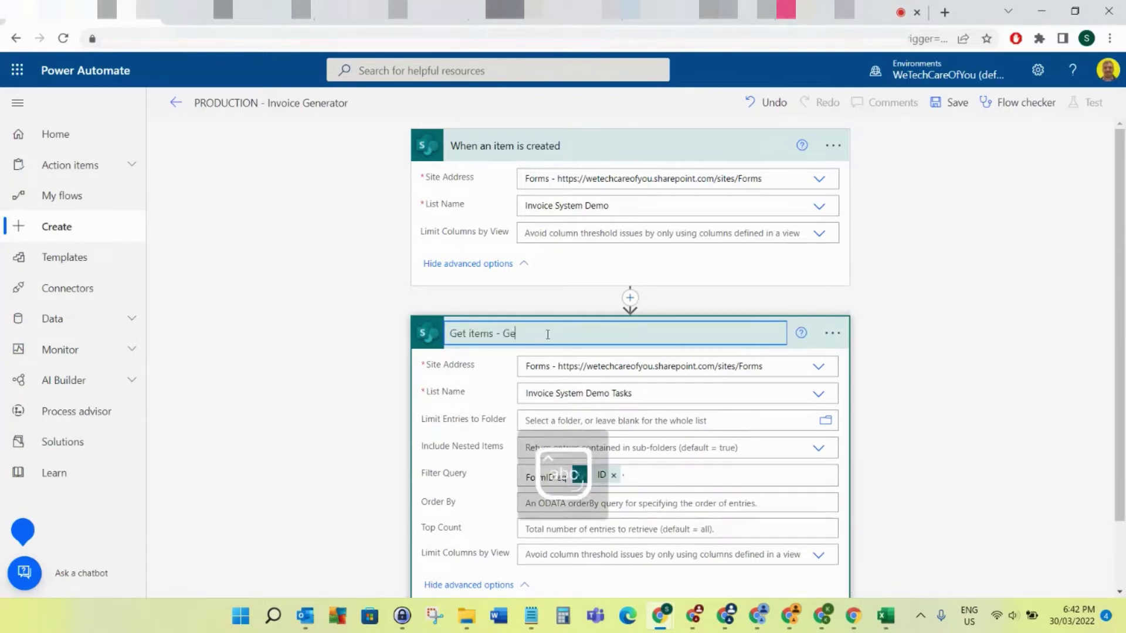
text(t Tasks Related)
click(892, 346)
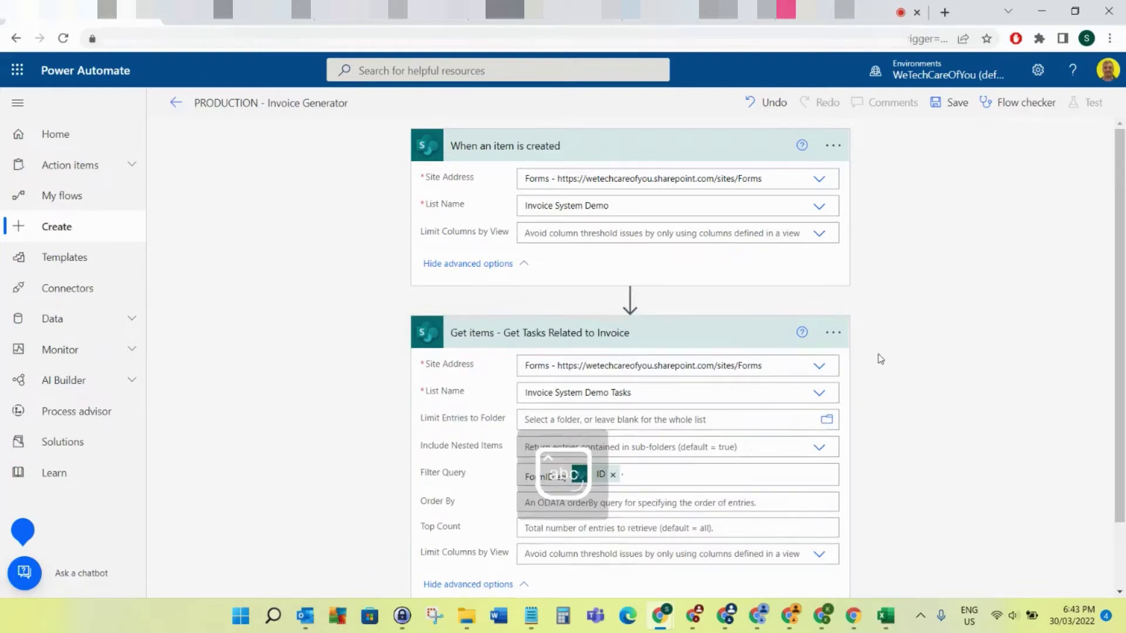
scroll(876, 357, down, 2)
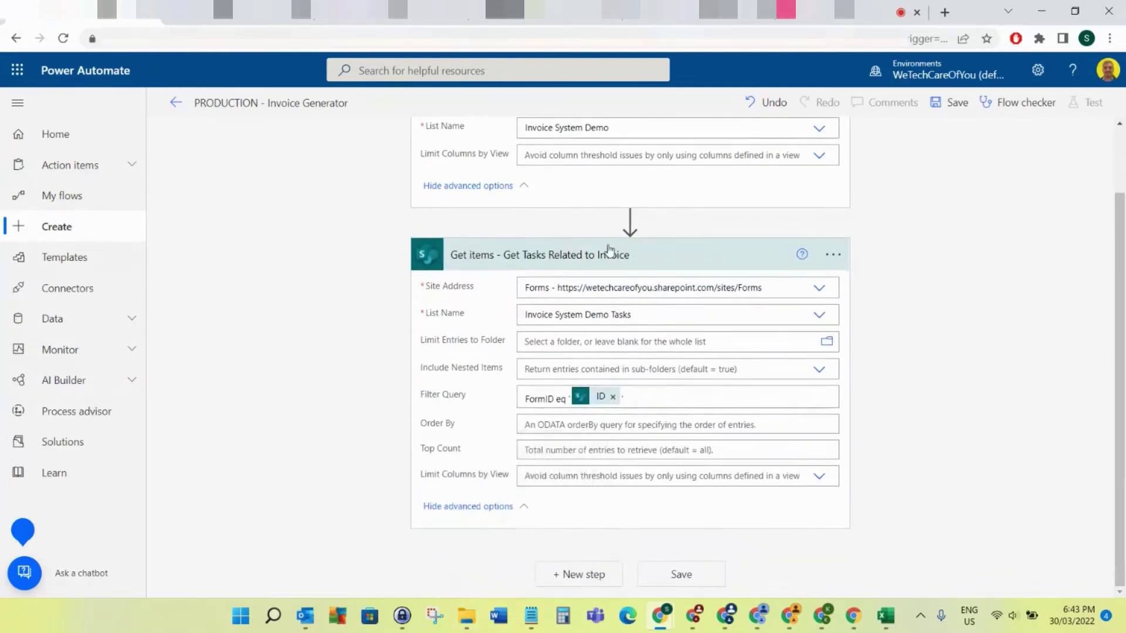
click(605, 252)
click(601, 153)
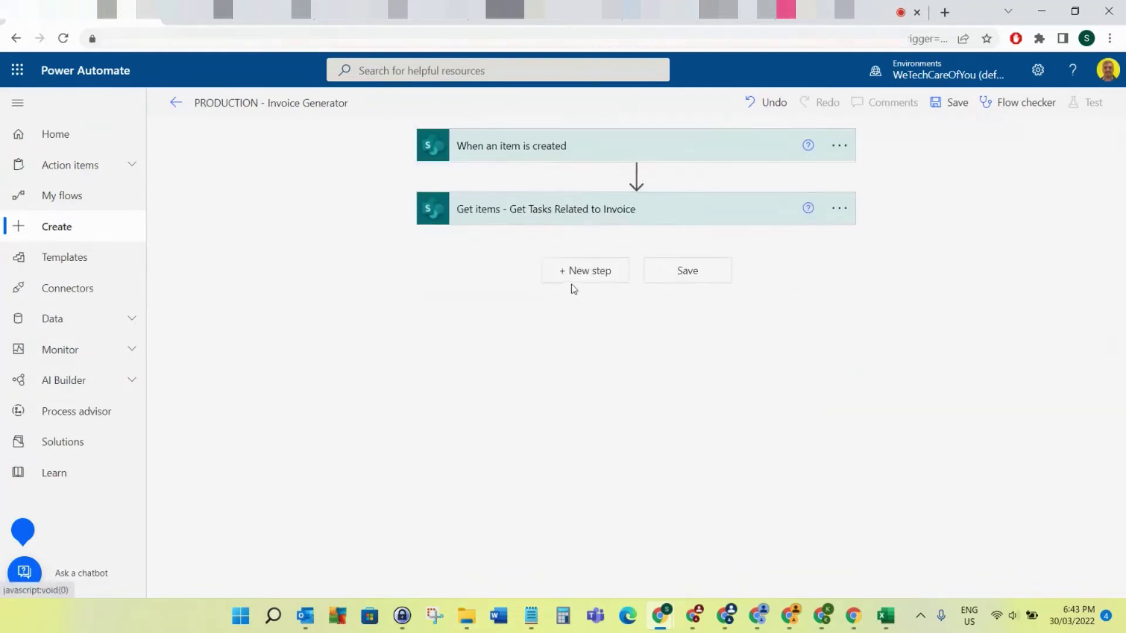
- Add a Get file content using path step with Site Address set to the Forms site
click(580, 279)
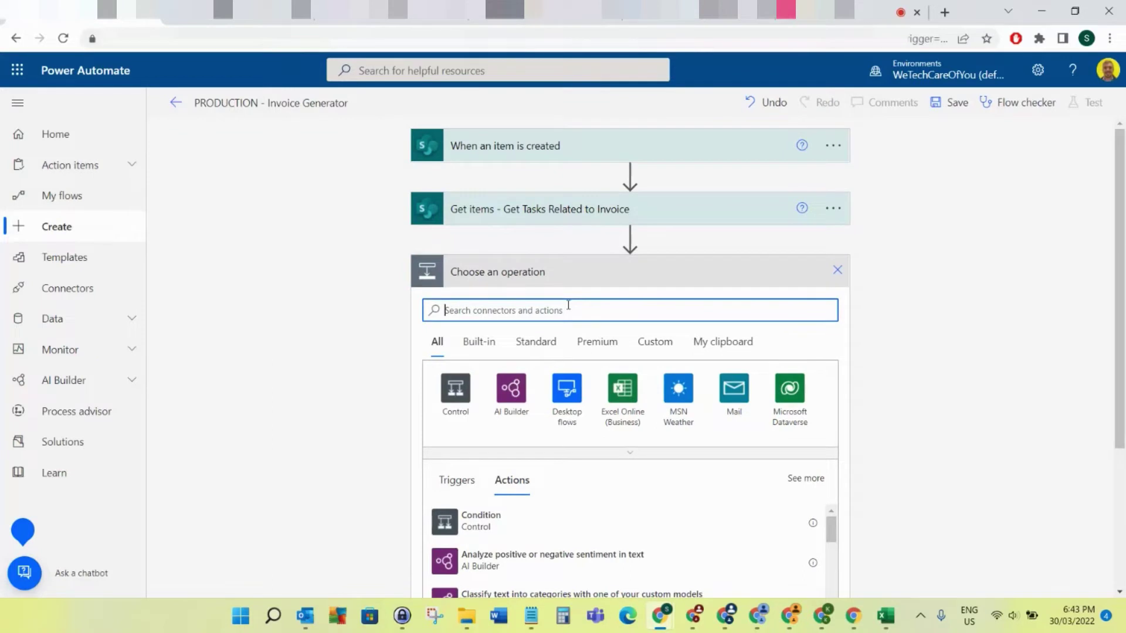
text(get file content)
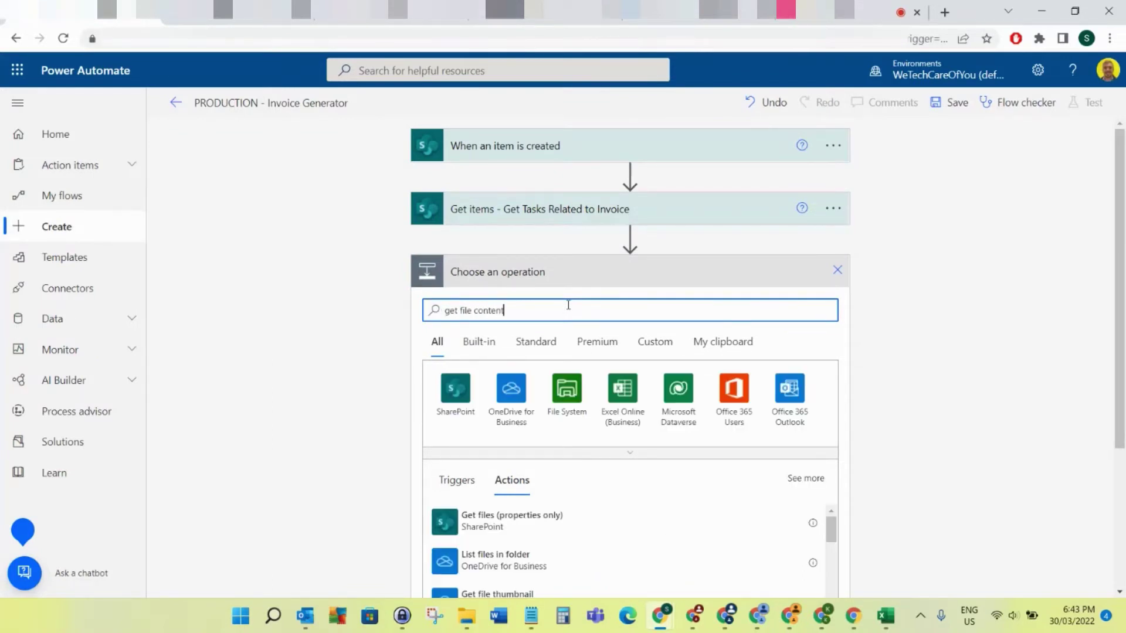
click(540, 520)
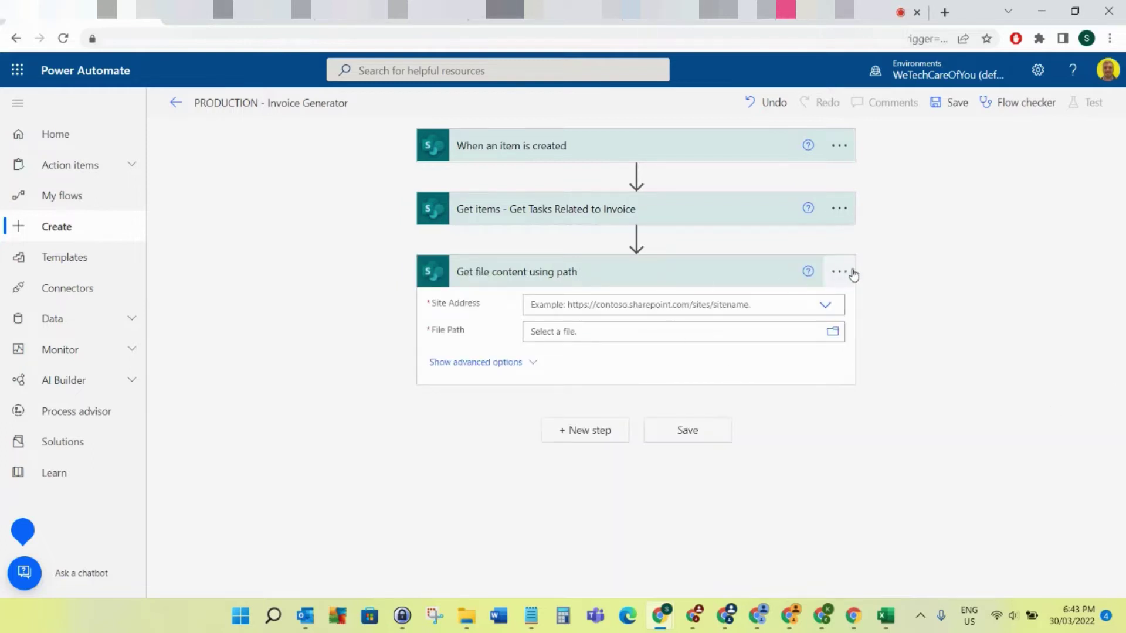
click(516, 12)
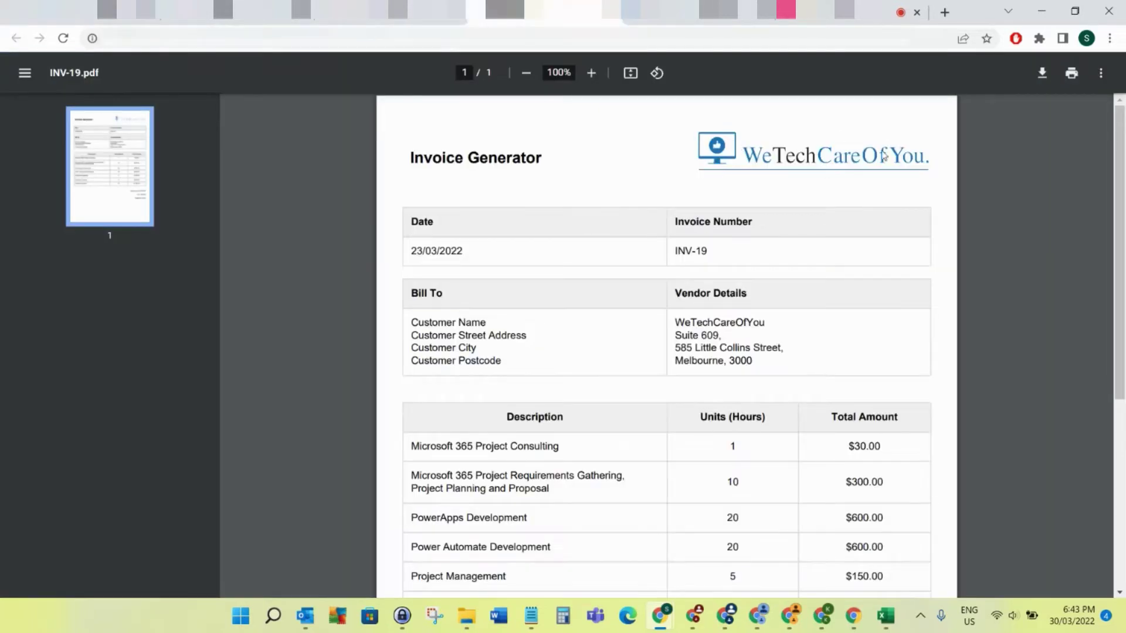
click(146, 18)
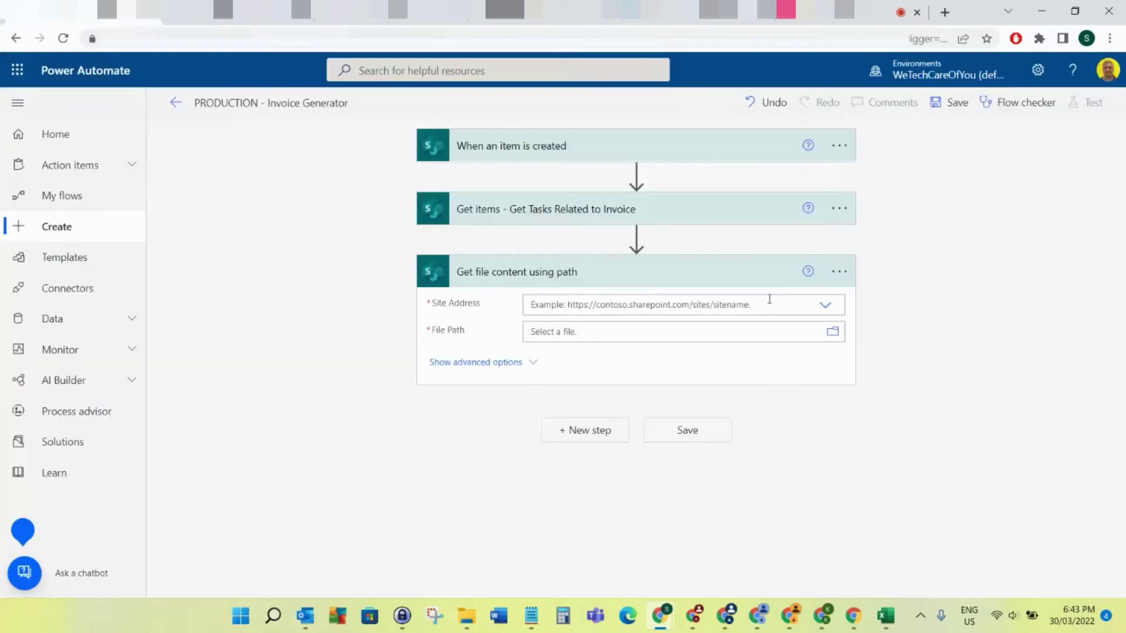
click(826, 306)
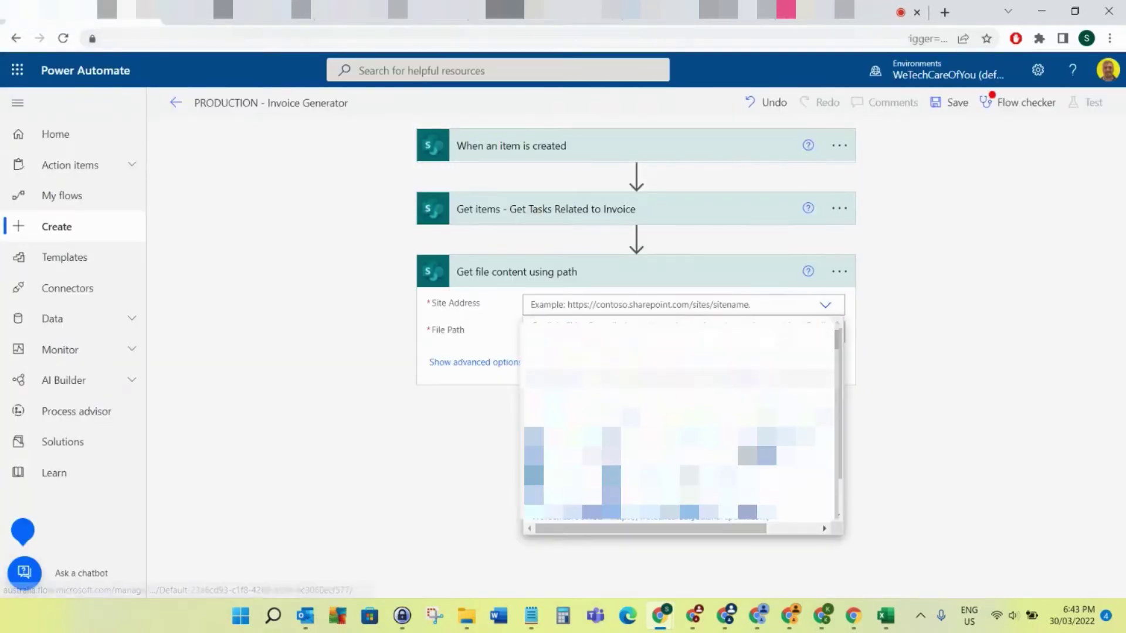
click(587, 398)
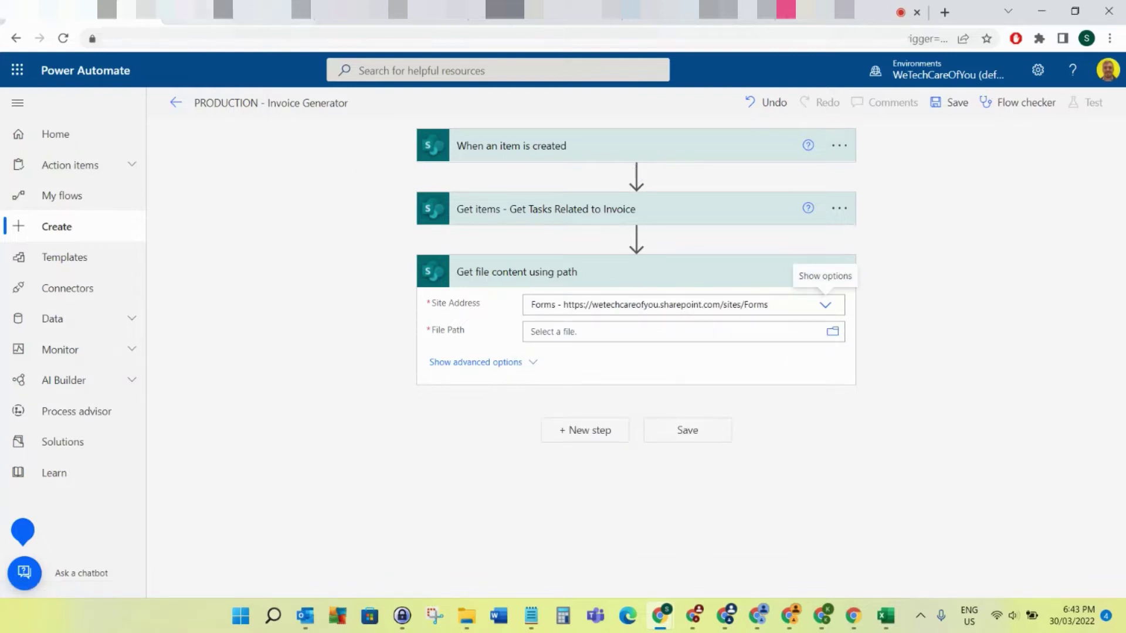
key(ctrl+Tab)
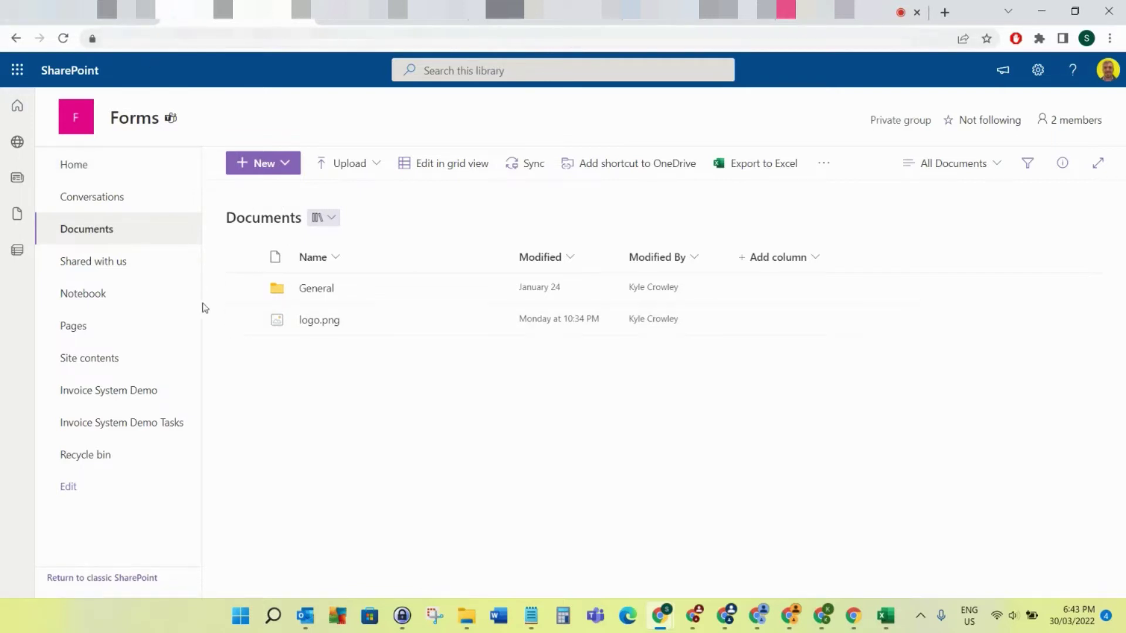
- Preview logo.png to confirm it is the company logo, then close the viewer
click(317, 322)
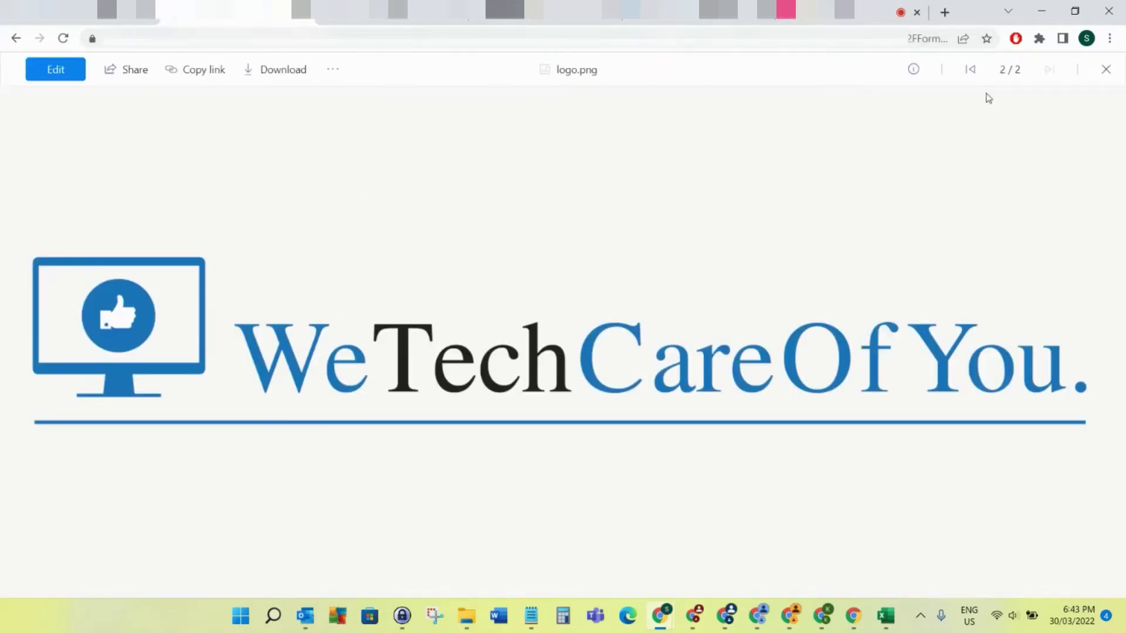
click(1106, 69)
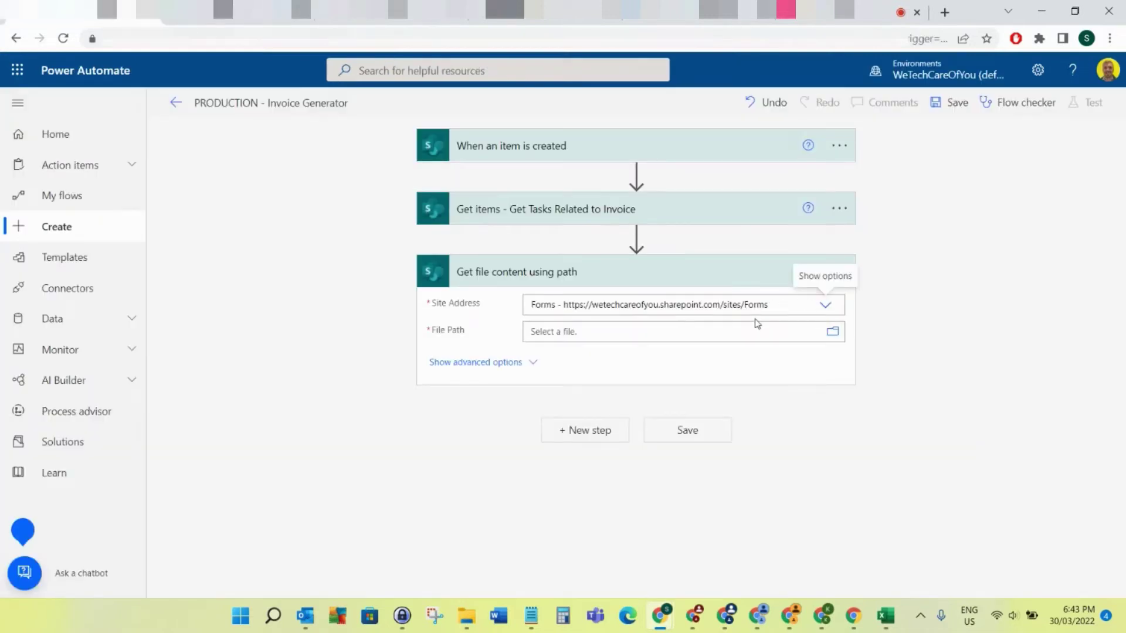
- Set the File Path to /Shared Documents/logo.png
click(835, 330)
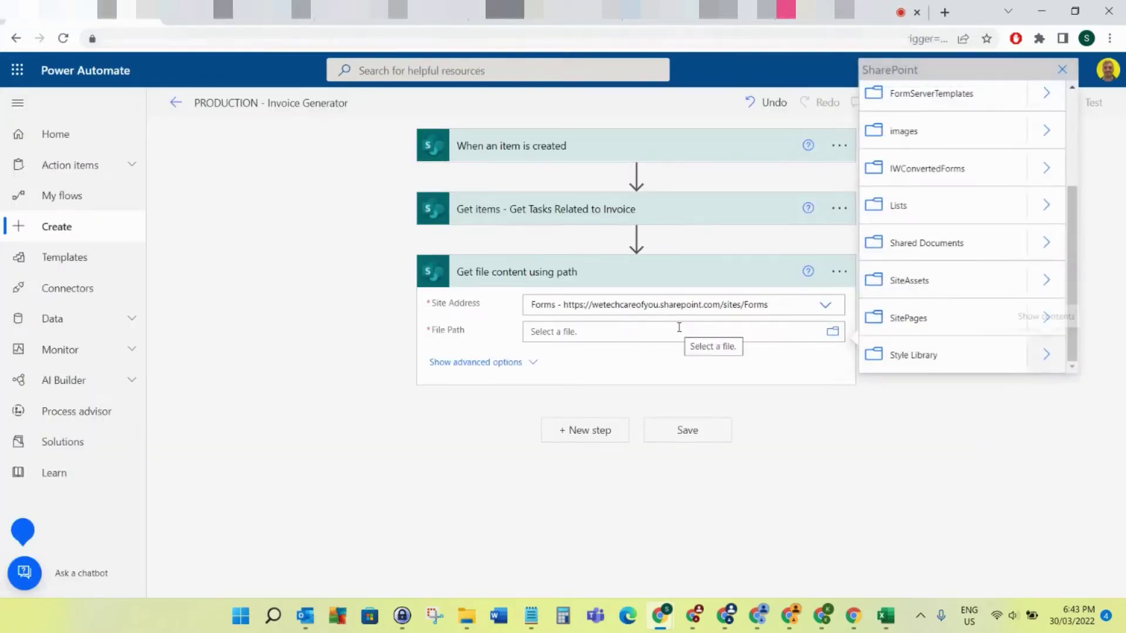
click(1047, 242)
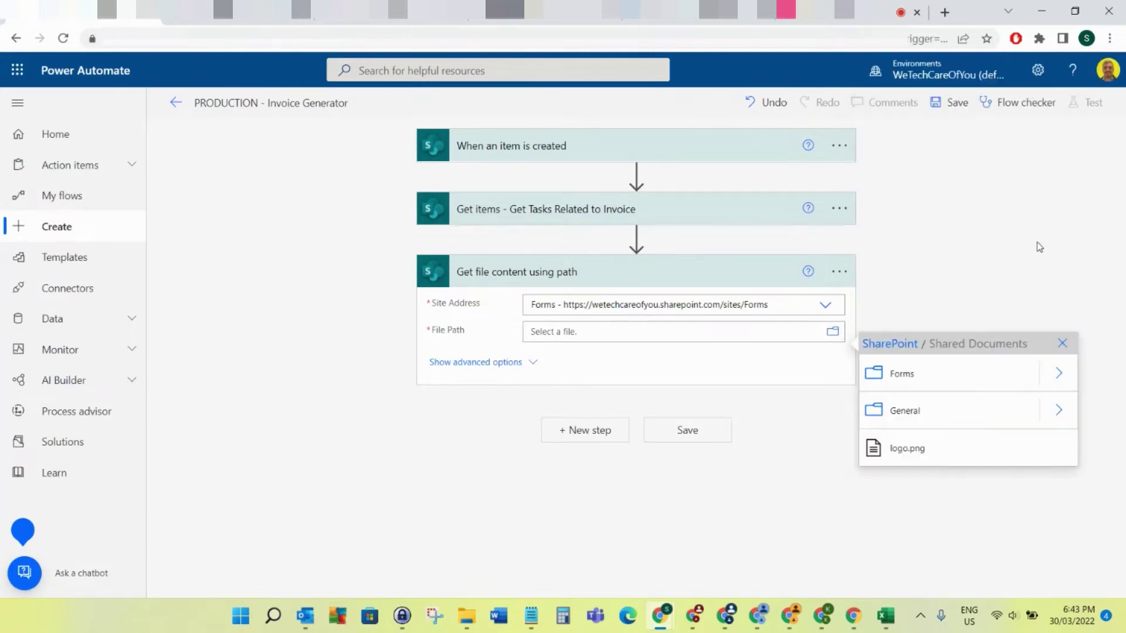
click(893, 452)
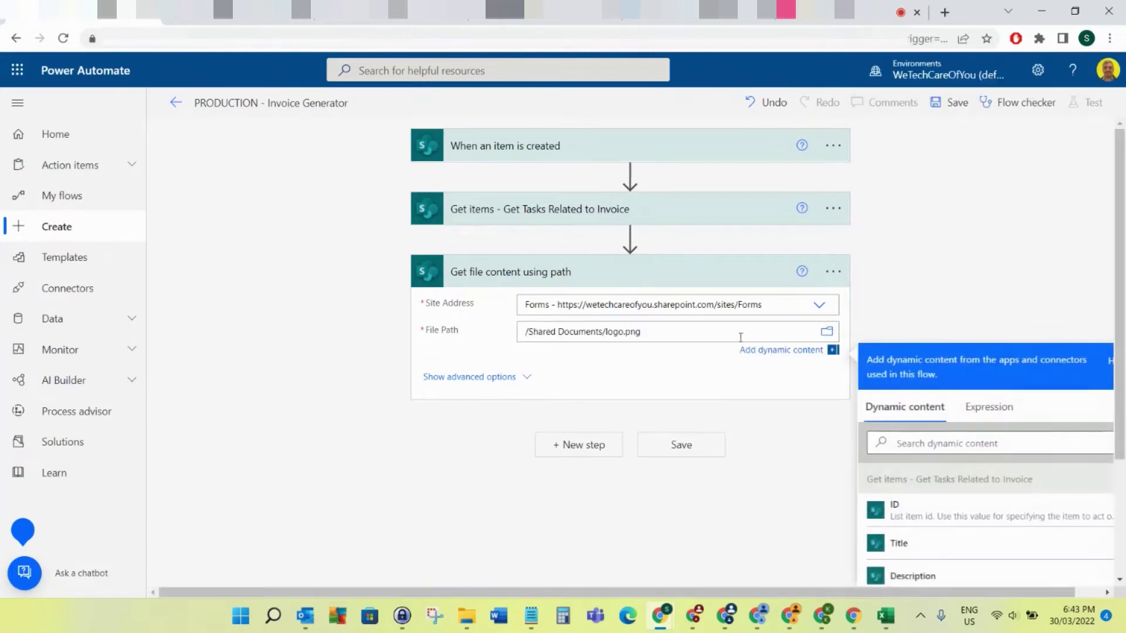
- Rename the step 'Get file content using path - Company Logo', fixing the typo, and collapse it
click(833, 271)
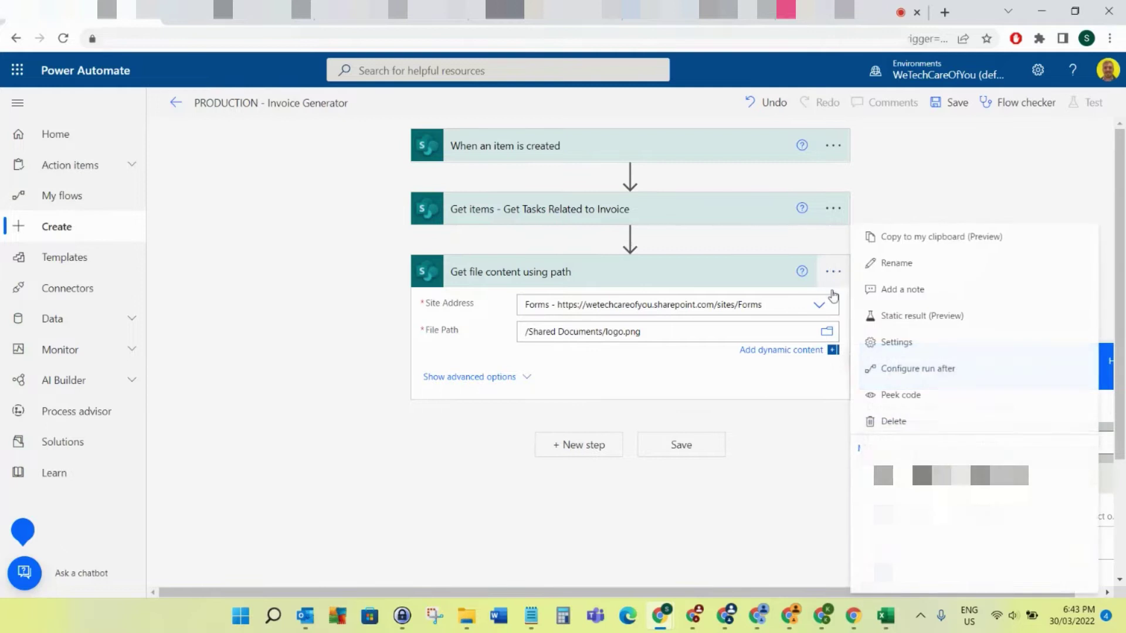
click(894, 267)
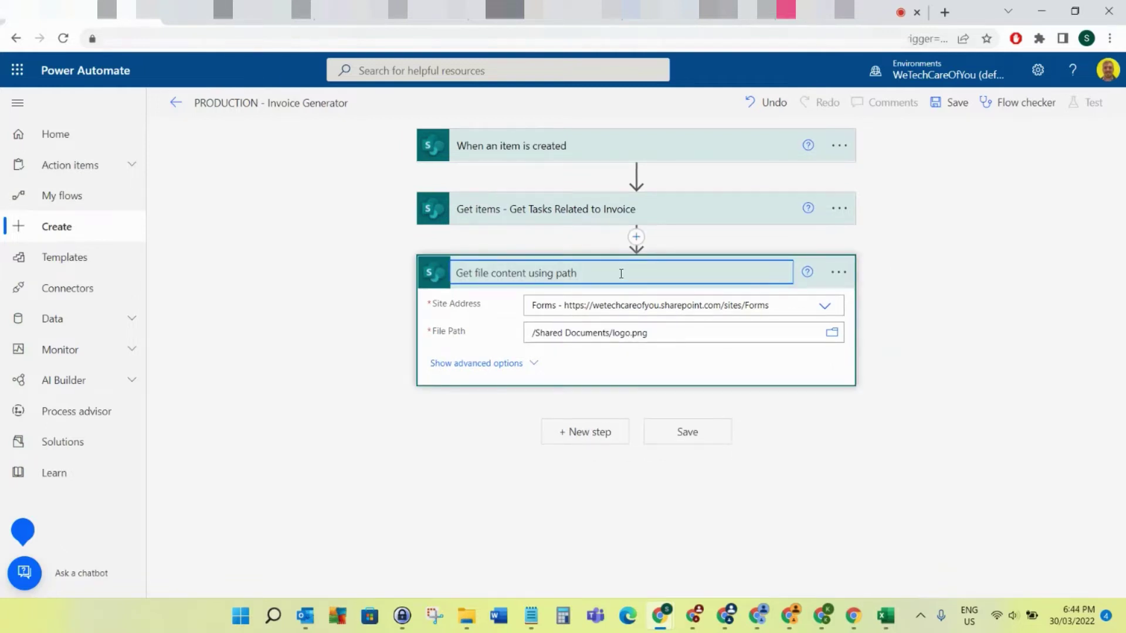
text(Company Logo)
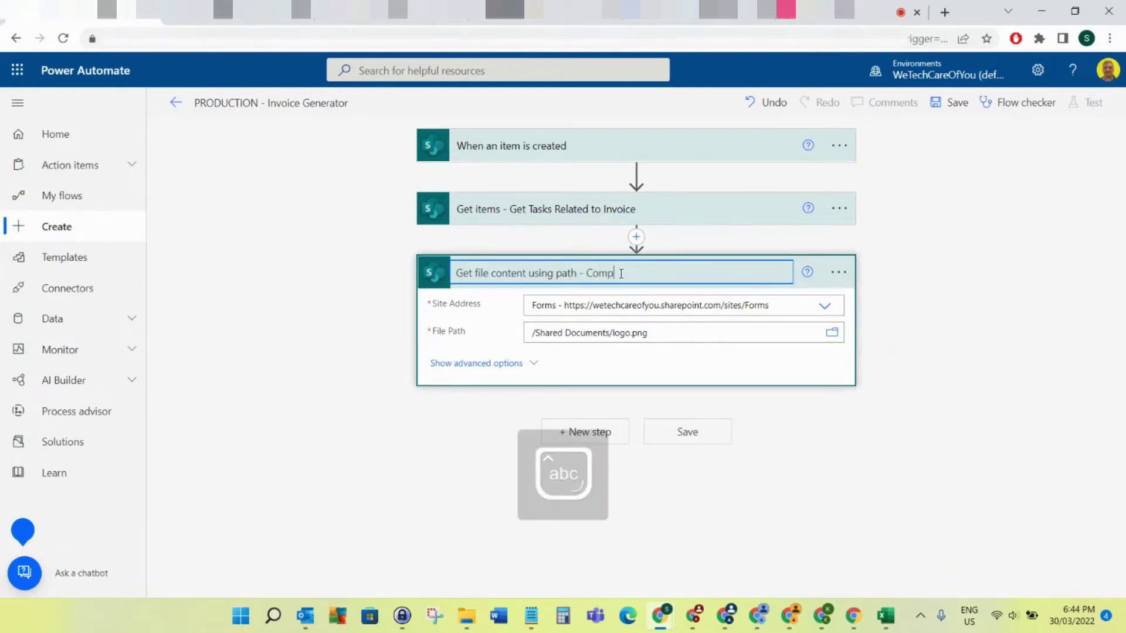
click(958, 251)
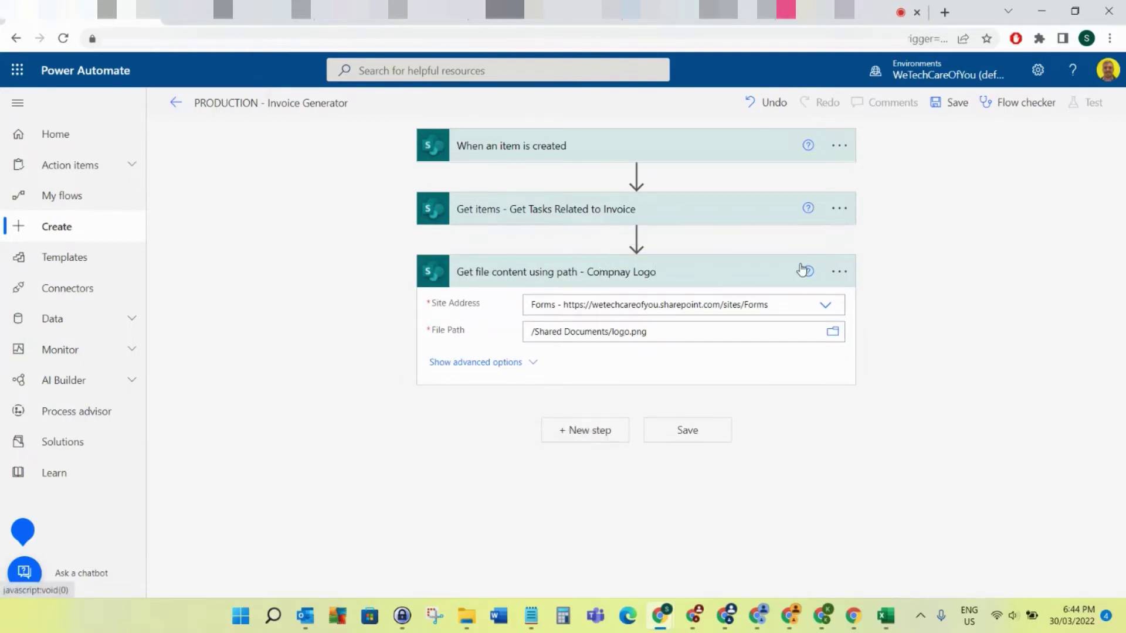
click(839, 271)
click(868, 260)
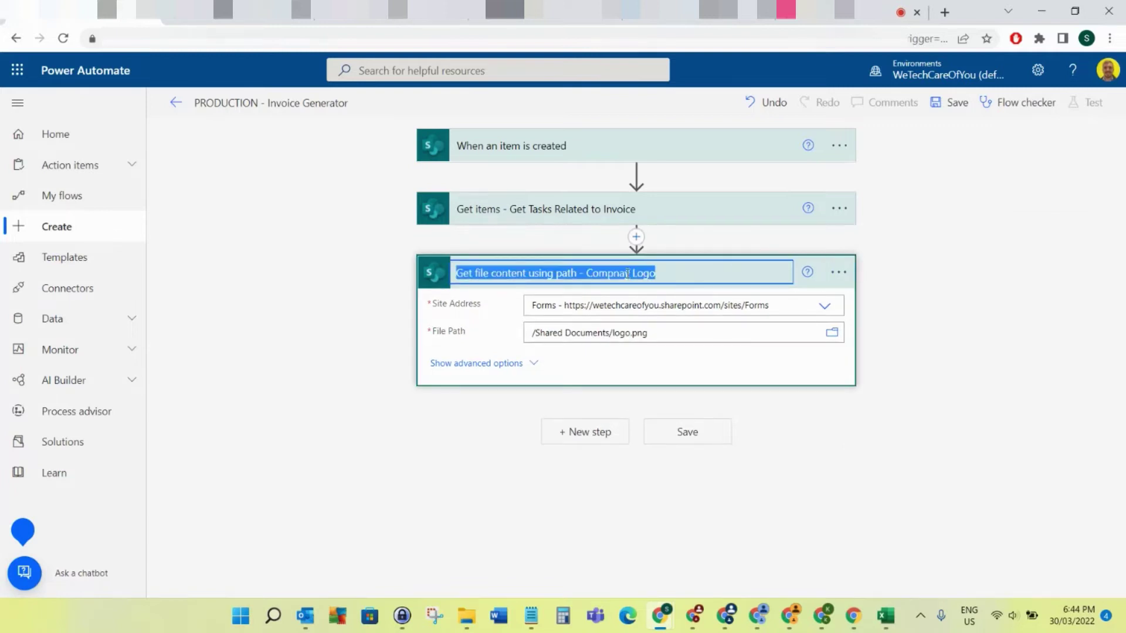
click(619, 273)
key(BackSpace)
text(n)
click(866, 289)
click(699, 271)
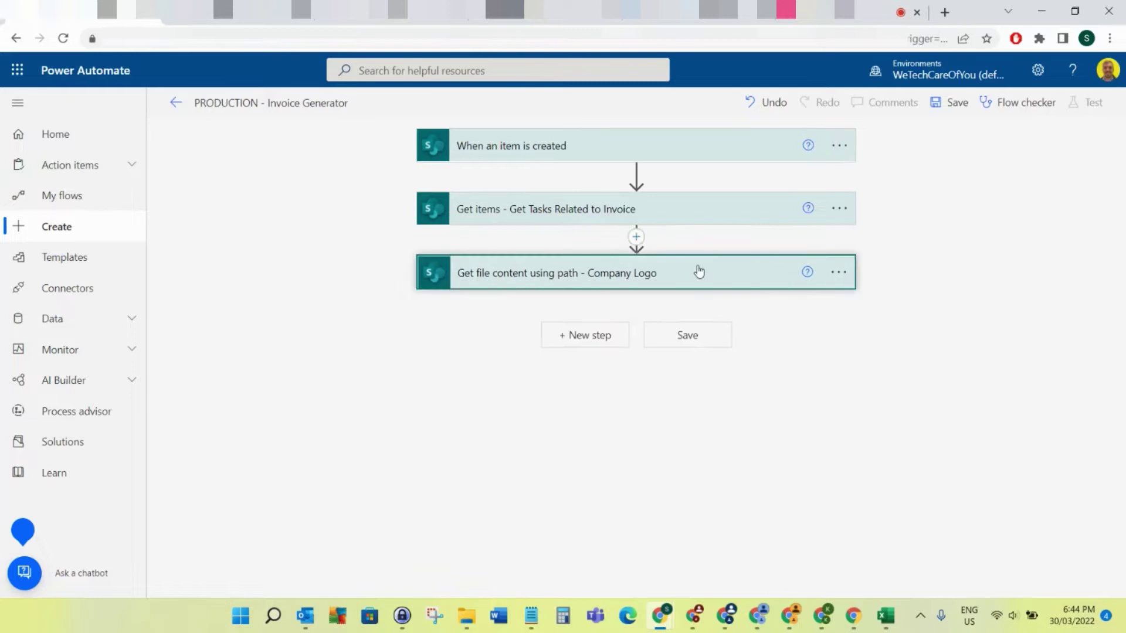
- Add an Initialize variable step declaring a String variable named TableVar
click(585, 333)
text(Initializ)
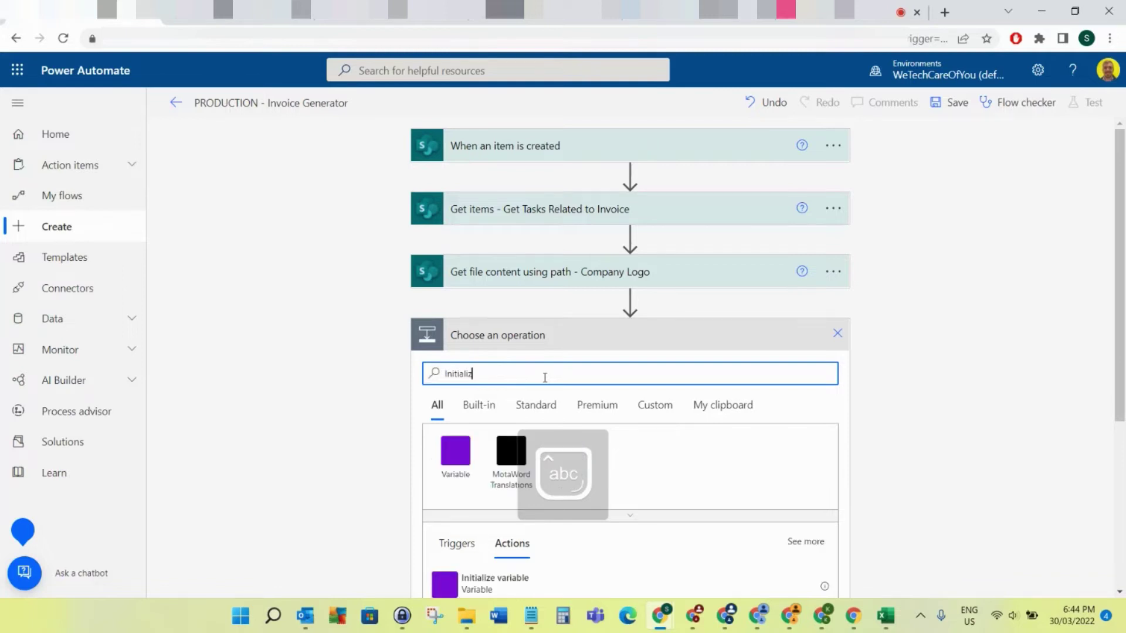
scroll(787, 366, down, 2)
click(469, 446)
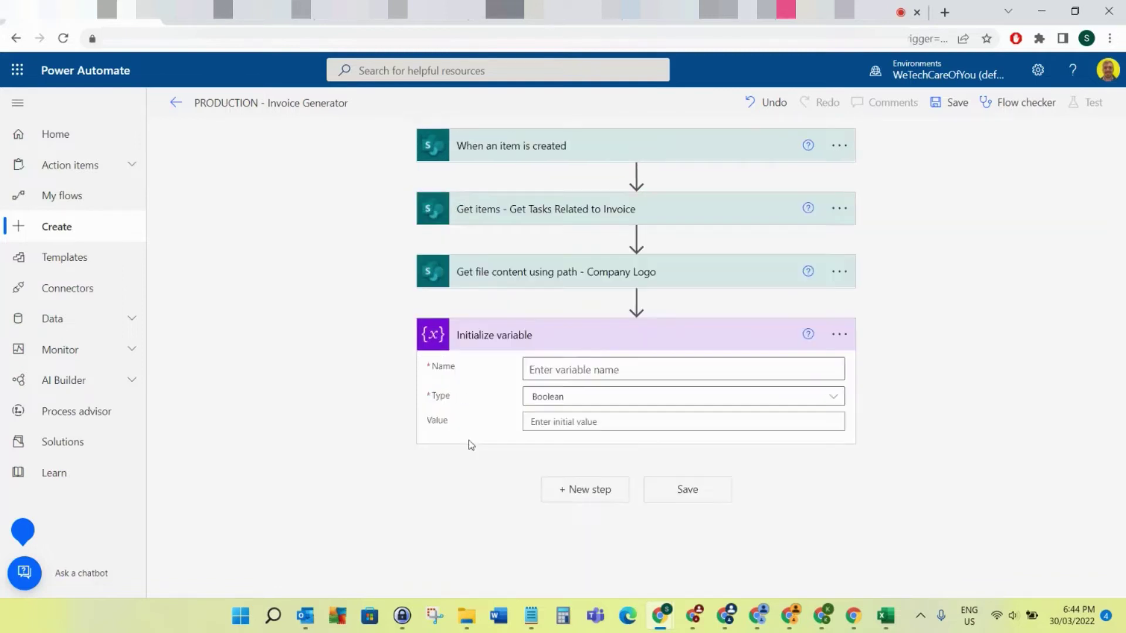
click(646, 369)
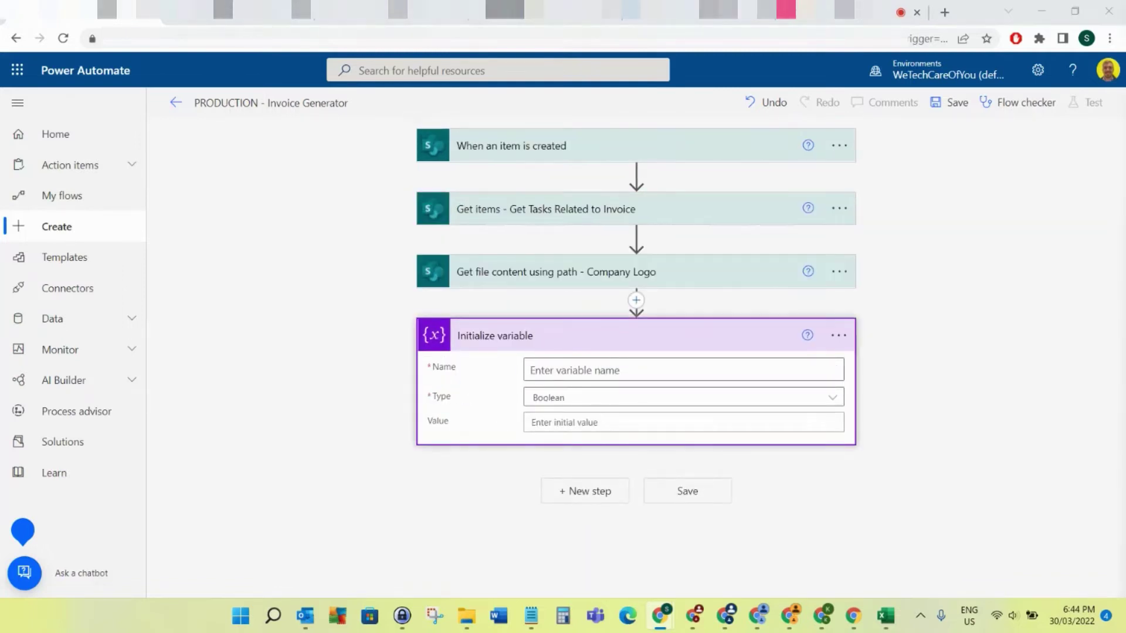
click(643, 372)
text(T)
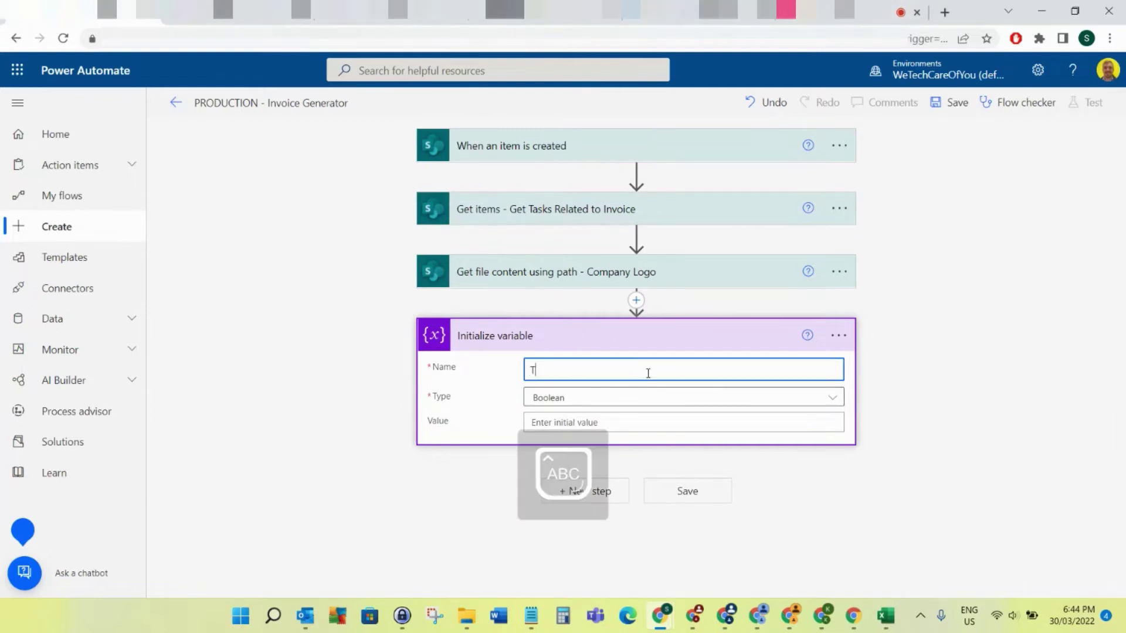
text(ableVar)
click(657, 397)
click(628, 500)
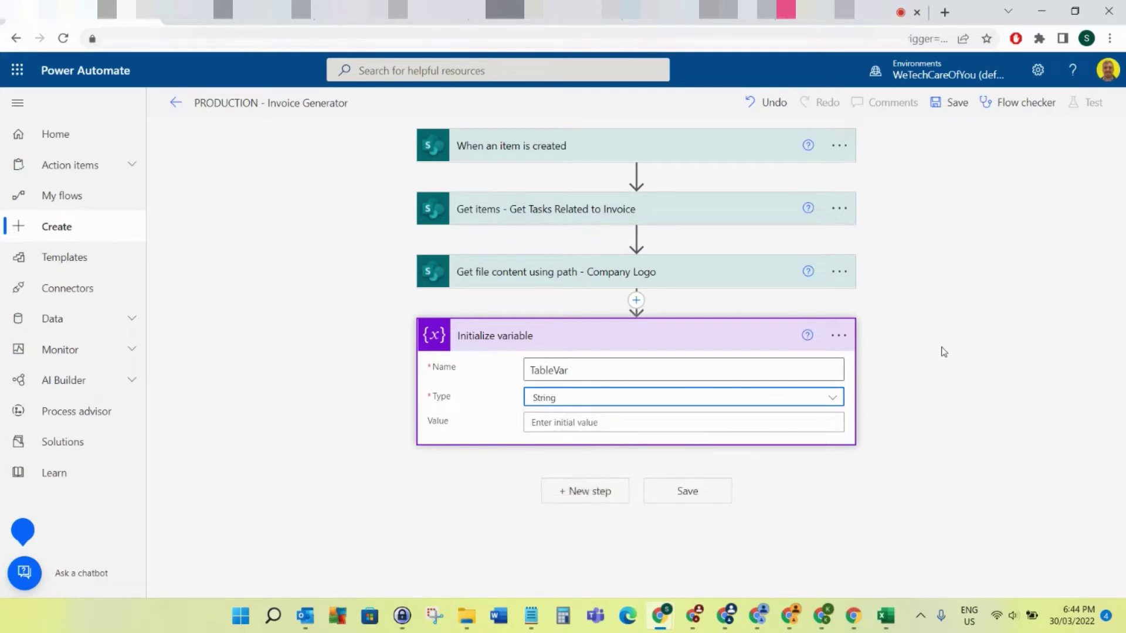
- Retitle the step 'Initialize variable - TableVar HTML' and collapse it
click(838, 336)
click(901, 359)
click(596, 340)
key(Caps_Lock)
text(- T)
key(Caps_Lock)
text(ableVar)
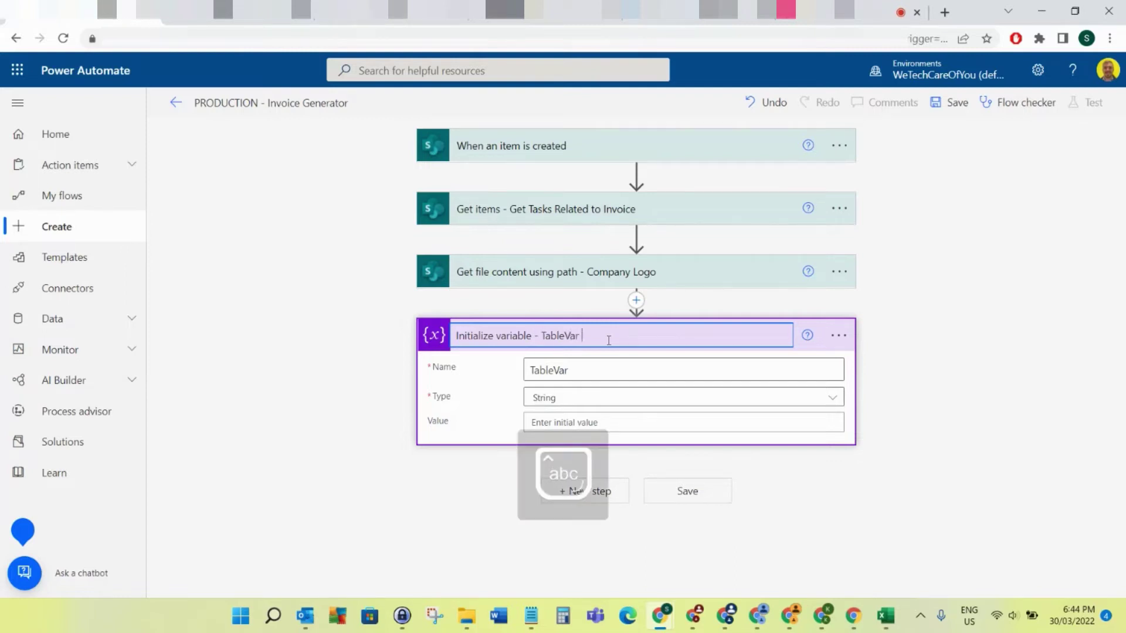
key(Caps_Lock)
text(HTML)
key(Caps_Lock)
click(962, 346)
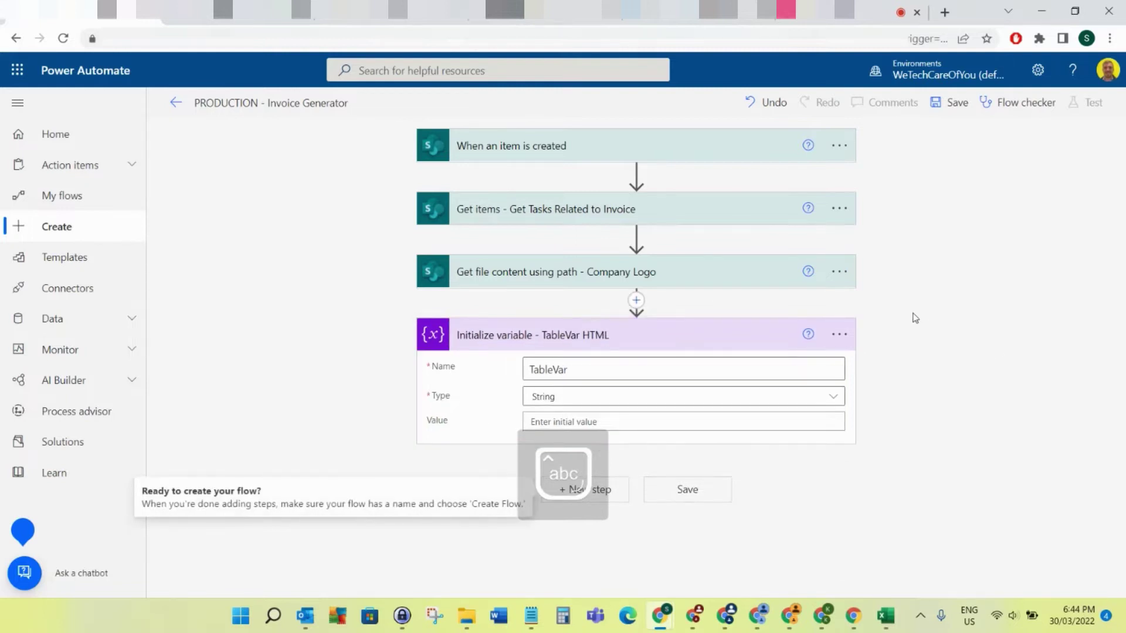
click(852, 322)
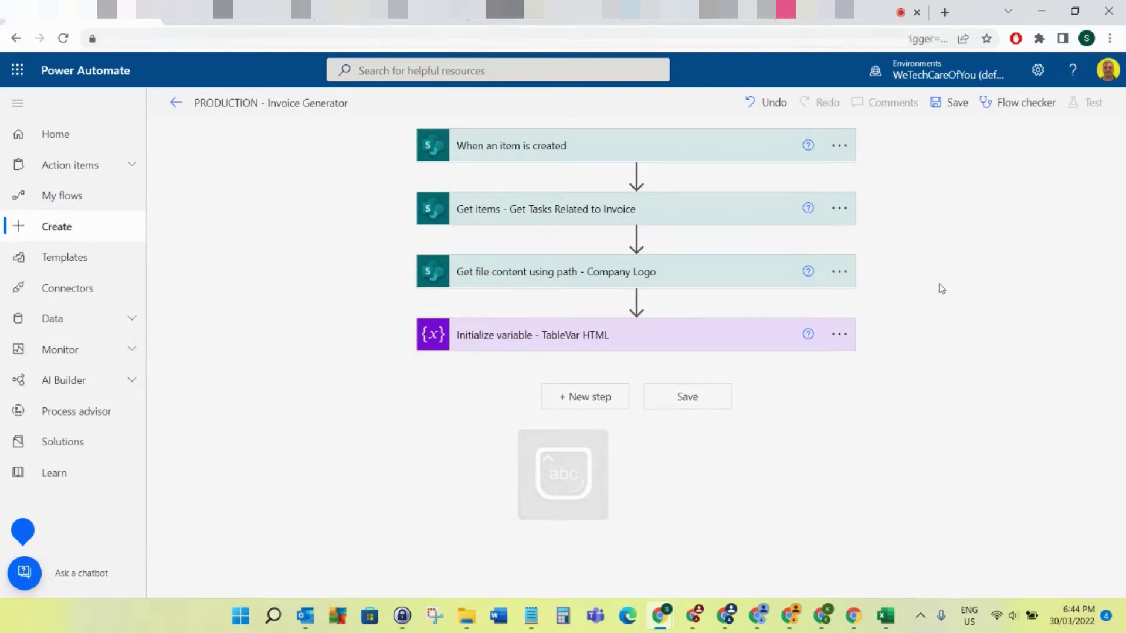
- Add an Initialize variable action titled 'Initialize variable - DataURI'
click(577, 397)
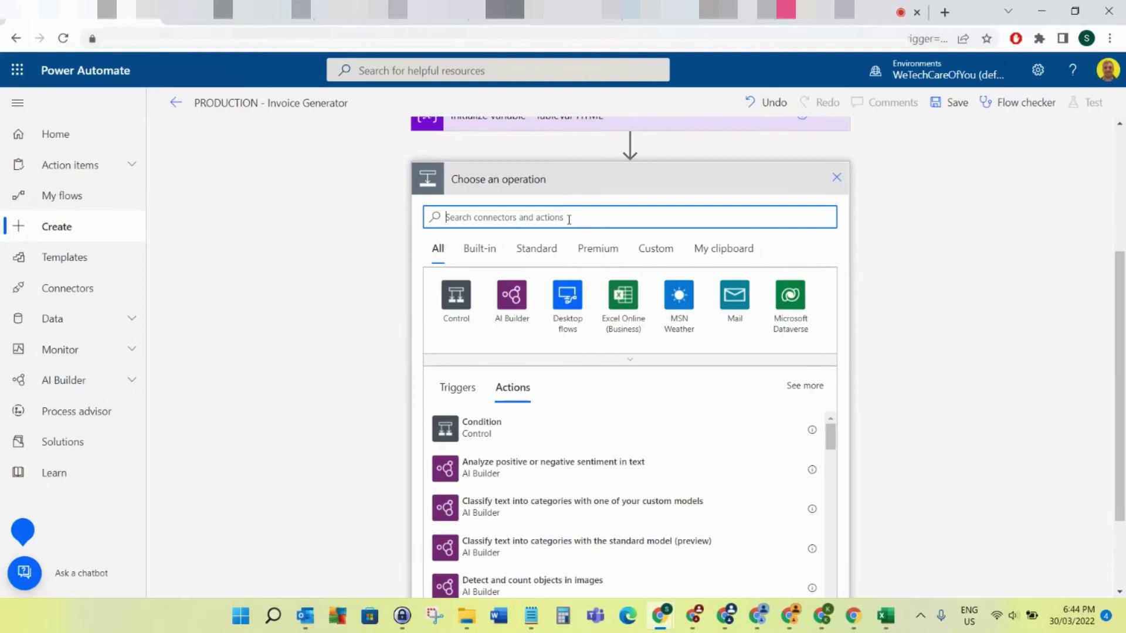
click(571, 218)
text(initialize variable)
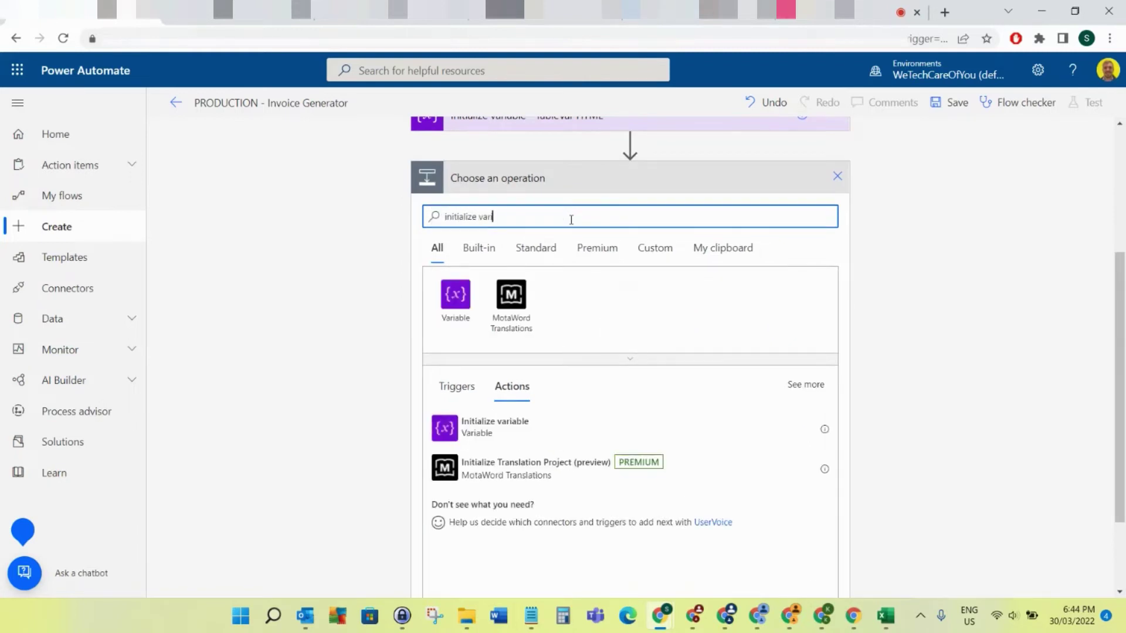
click(522, 427)
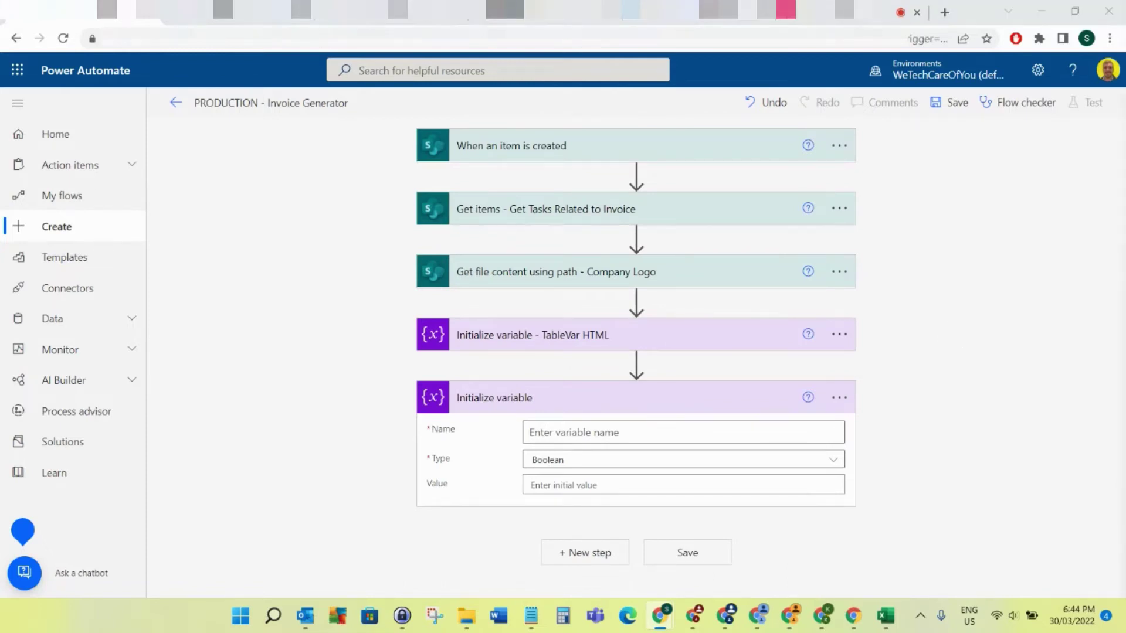
click(840, 398)
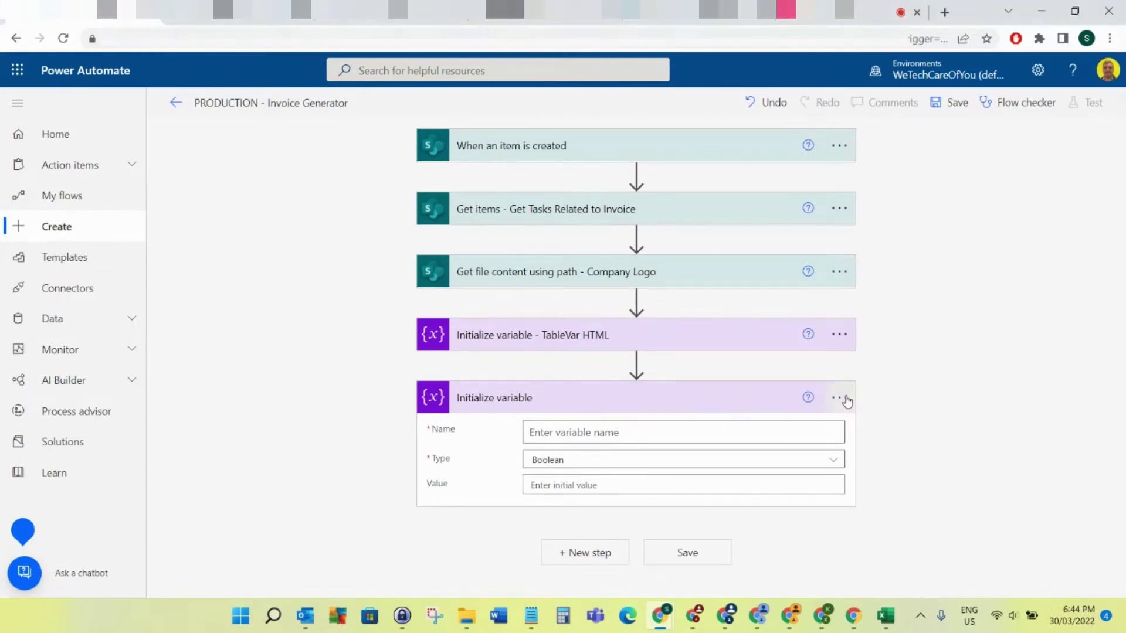
click(880, 422)
click(610, 389)
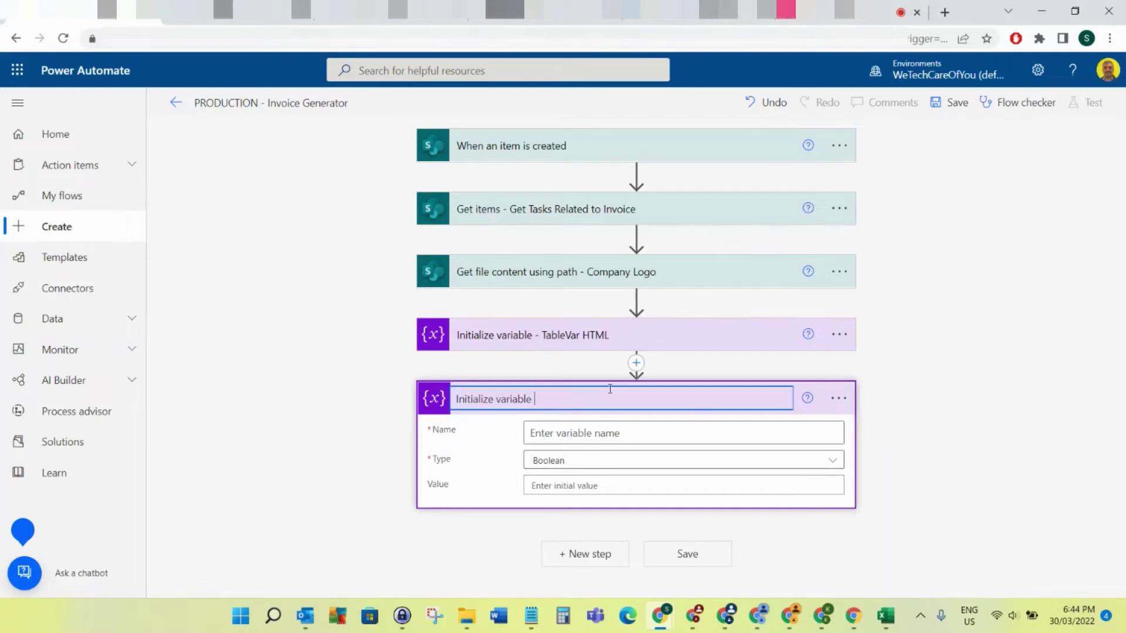
text(- DataURi)
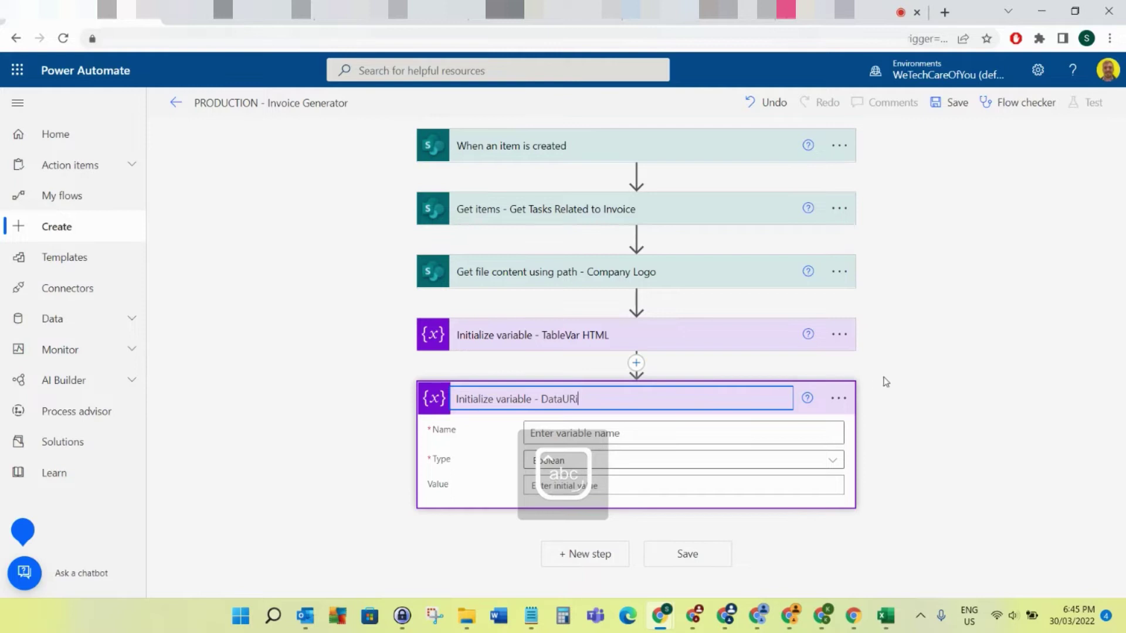
key(BackSpace)
text(I)
click(877, 294)
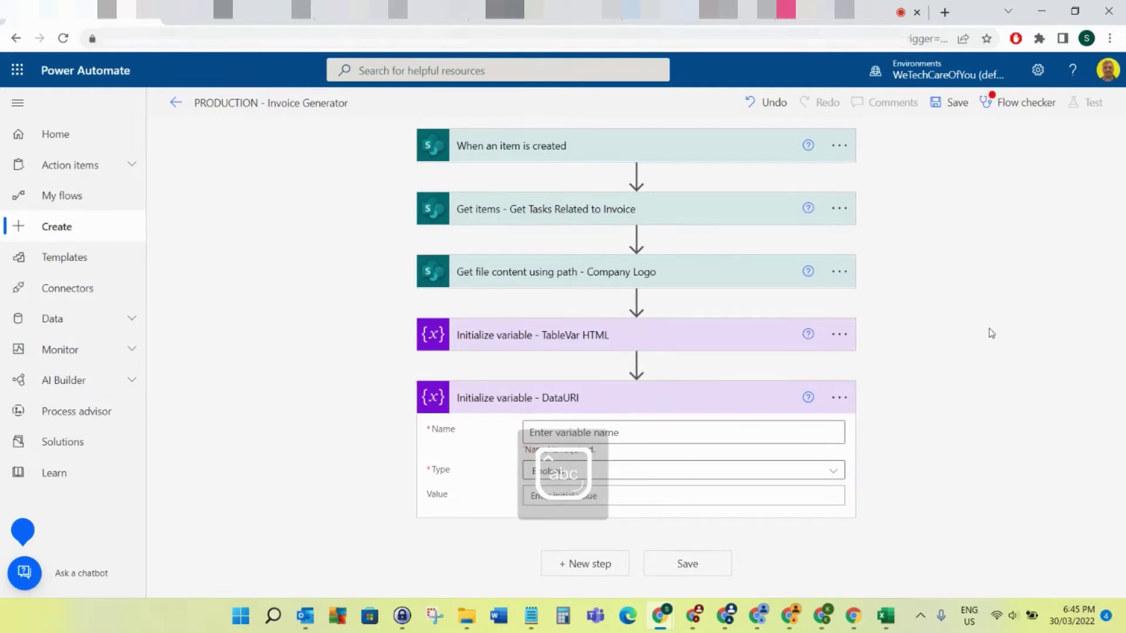
- Name the variable dataURi and set its type to String
click(675, 431)
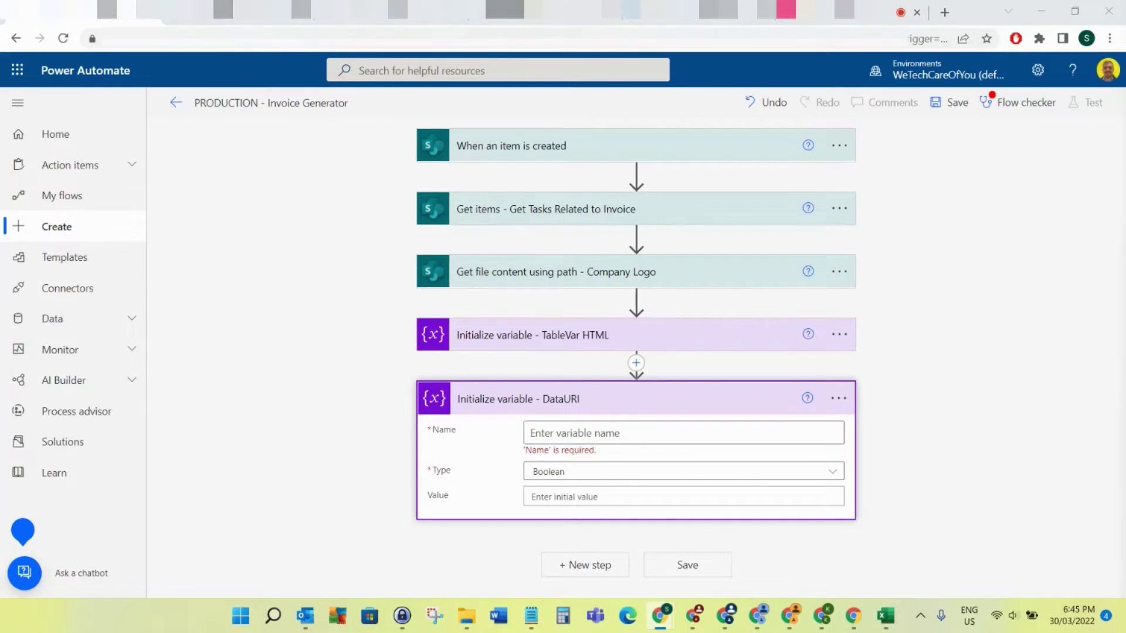
click(586, 472)
key(Escape)
click(552, 434)
text(data)
key(Caps_Lock)
text(URI)
key(BackSpace)
key(Caps_Lock)
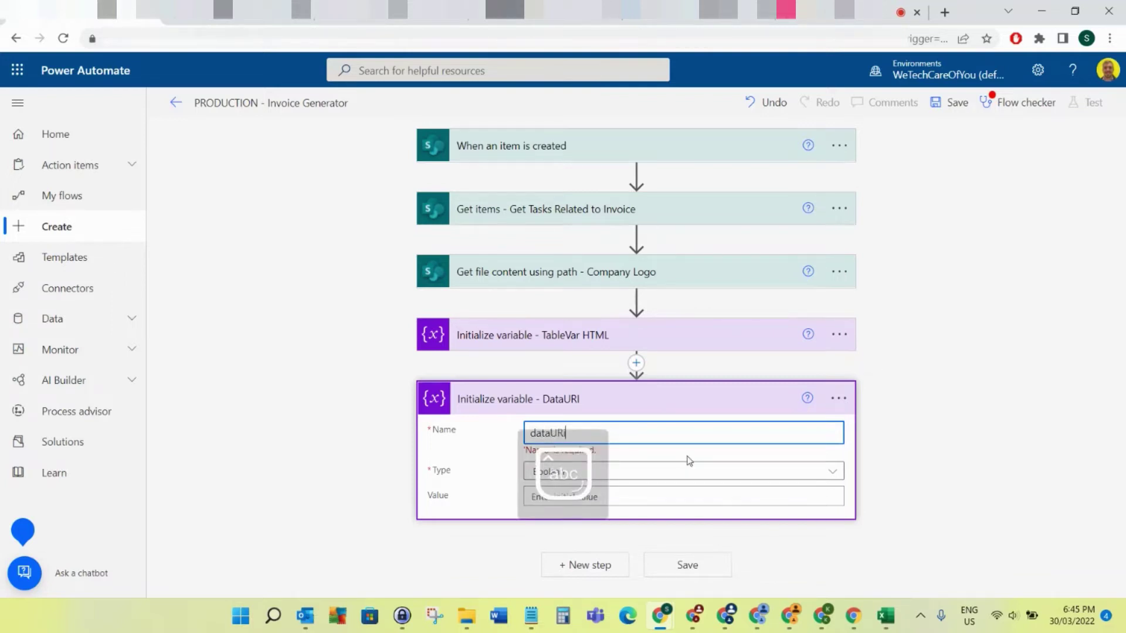
click(686, 472)
click(576, 387)
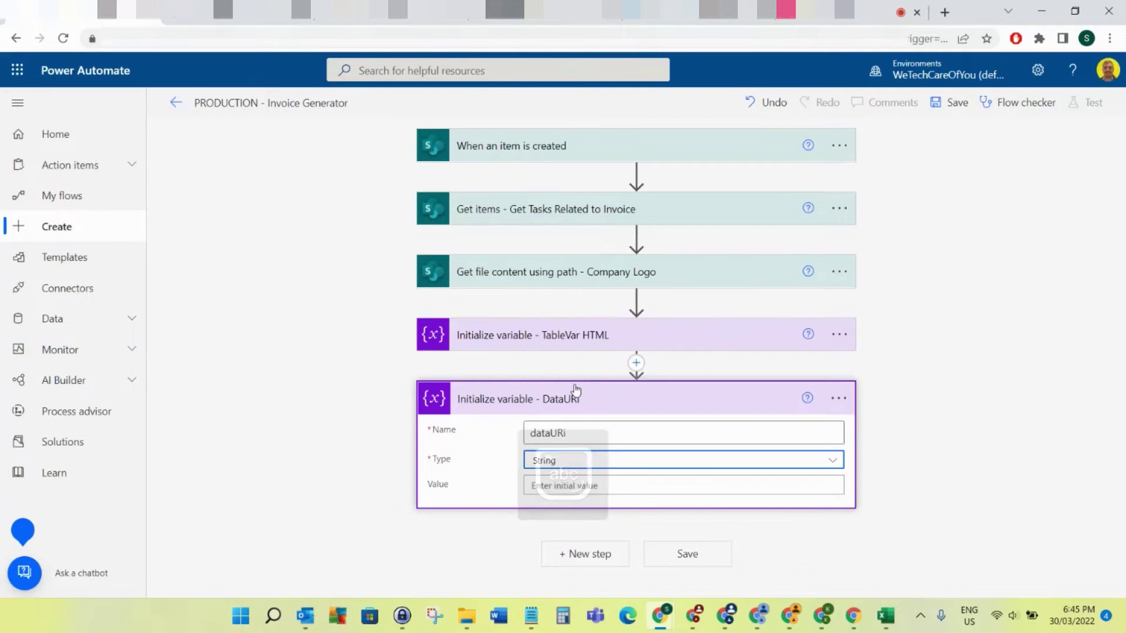
click(578, 482)
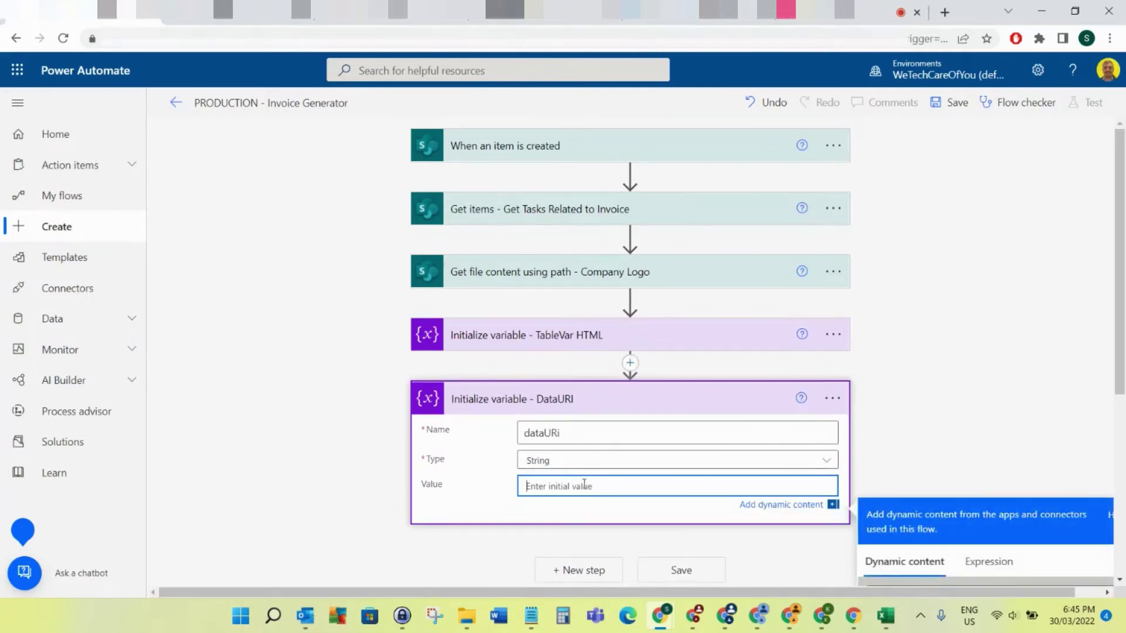
- Start a dataUri( expression for the variable's value
scroll(972, 399, down, 3)
click(988, 415)
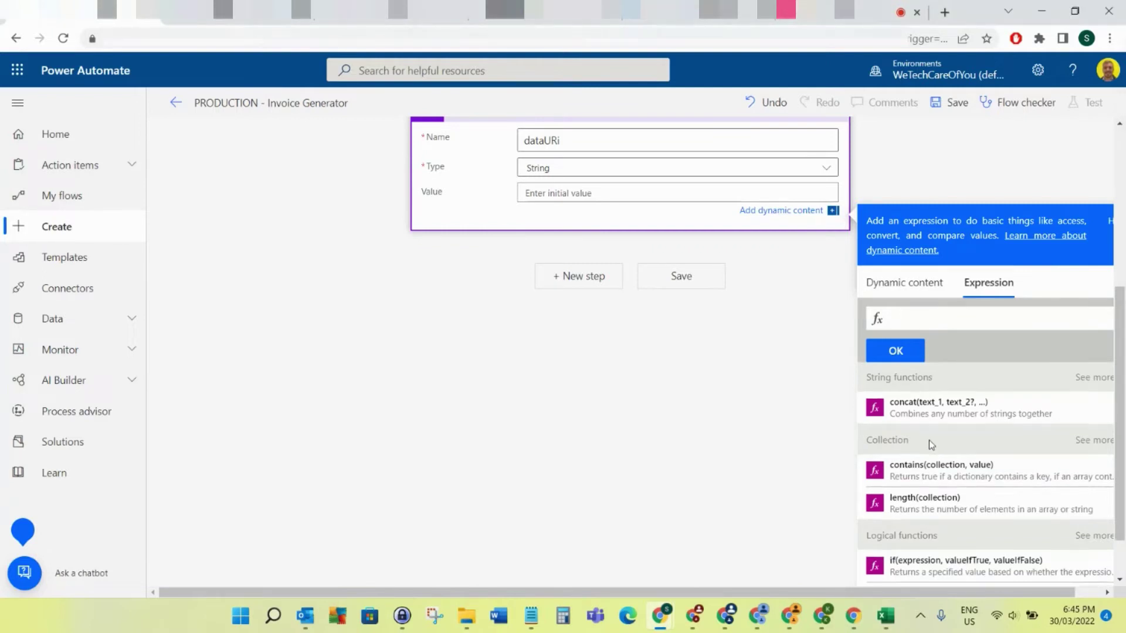
scroll(931, 449, down, 4)
scroll(934, 457, down, 4)
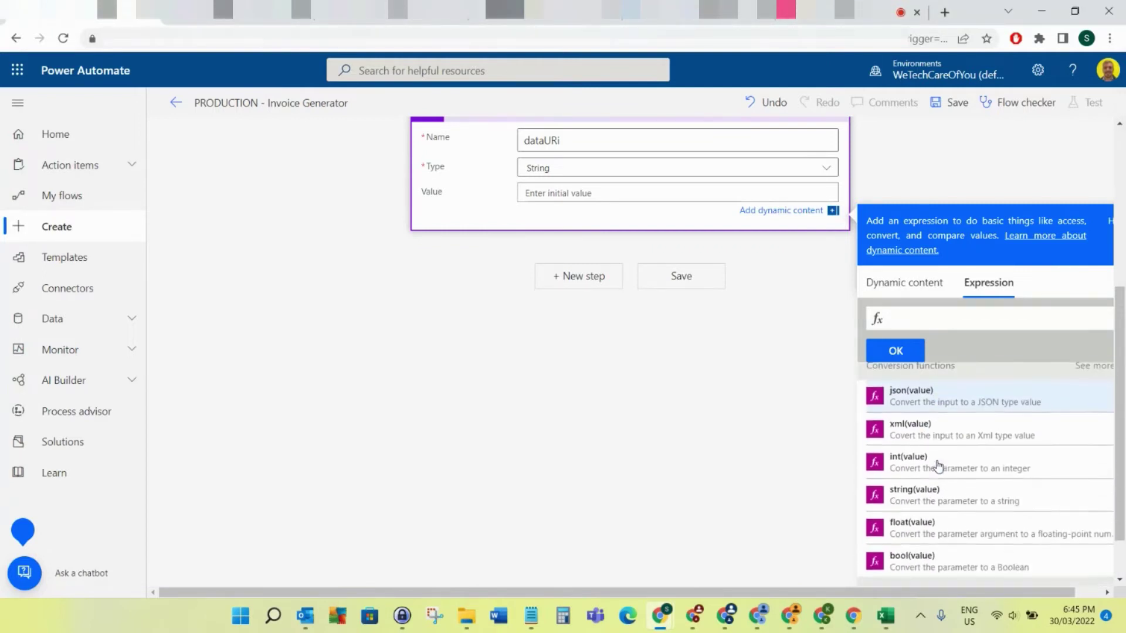
scroll(932, 440, down, 5)
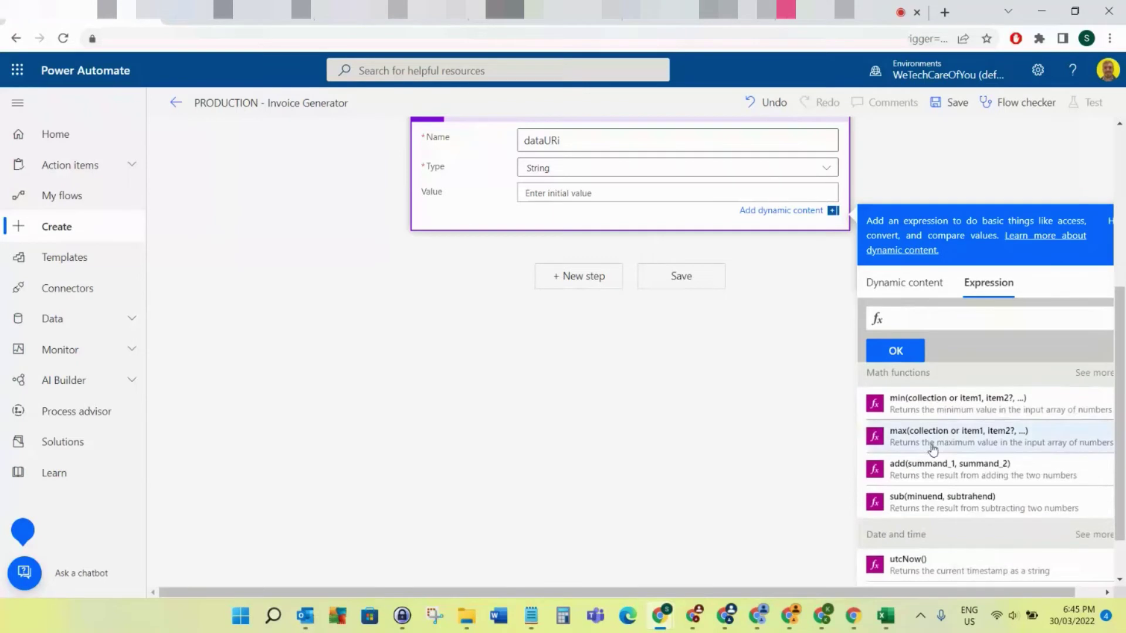
scroll(949, 472, down, 5)
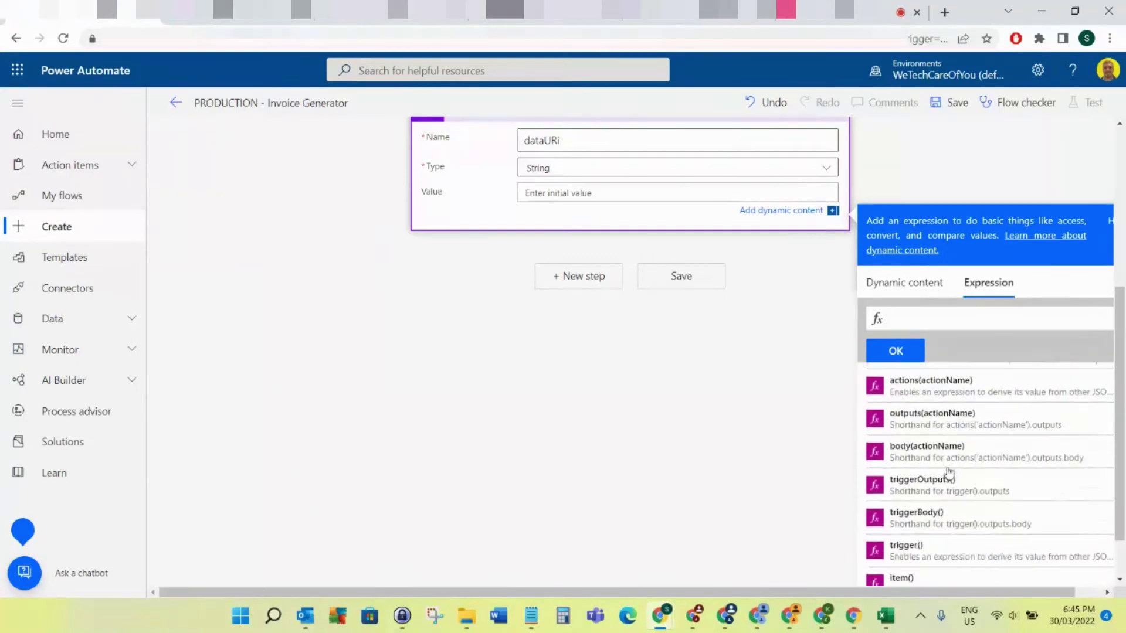
scroll(949, 472, down, 5)
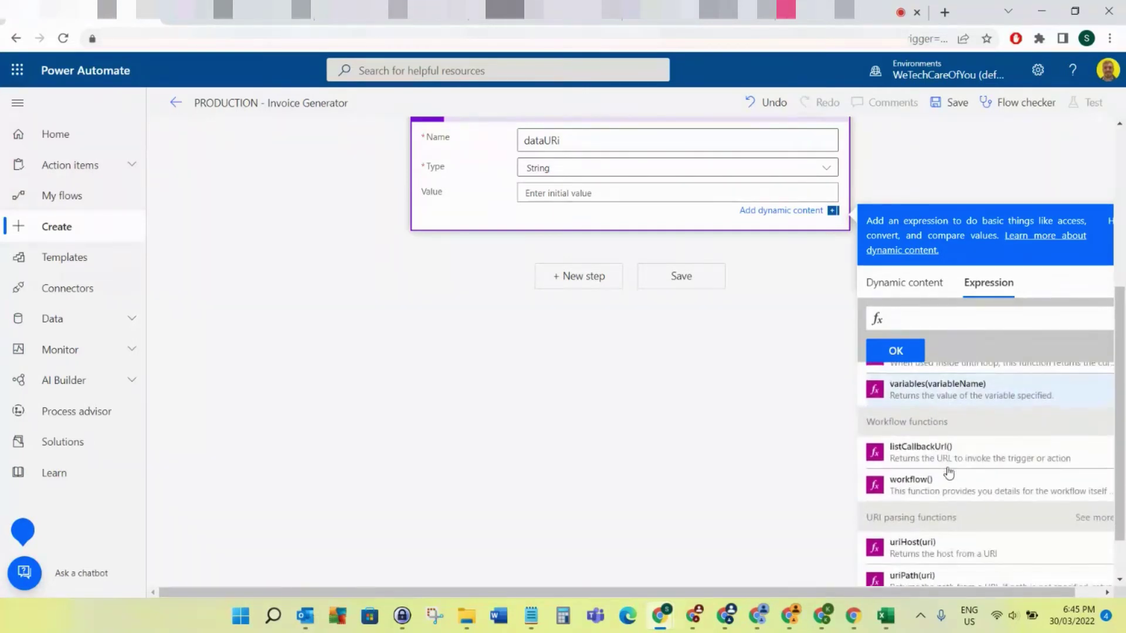
scroll(949, 472, down, 5)
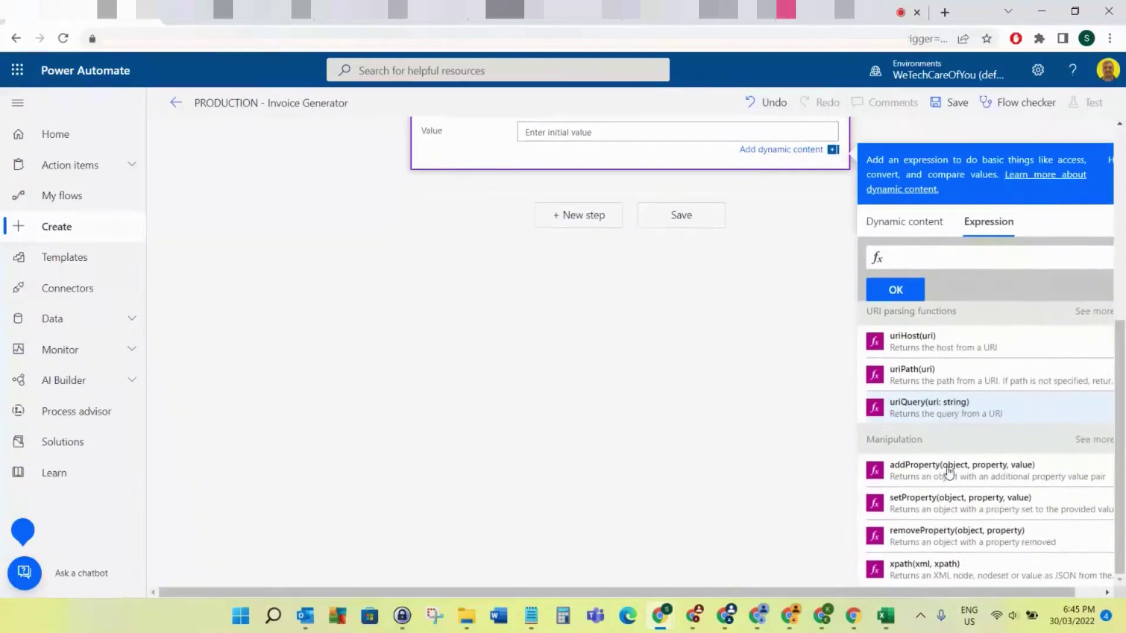
scroll(950, 464, up, 4)
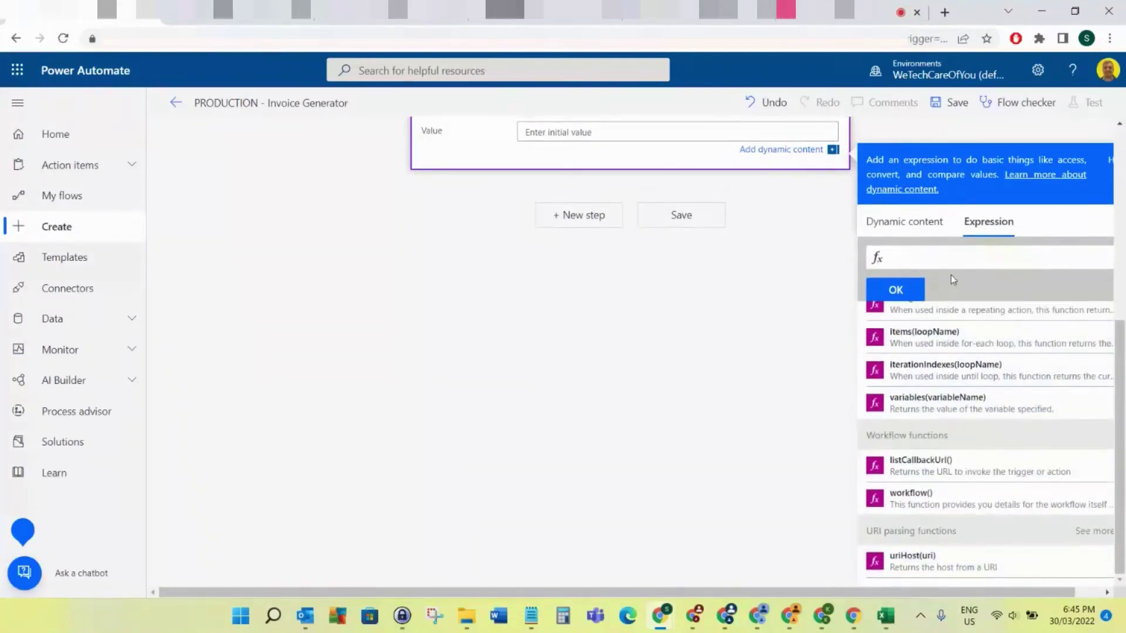
text(data)
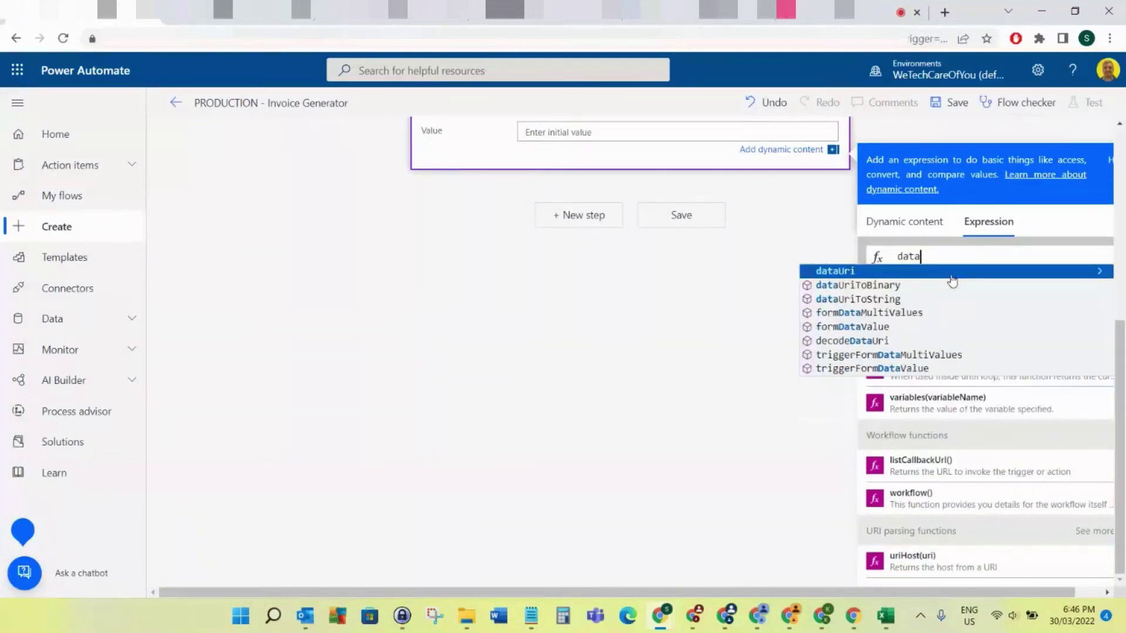
text(U)
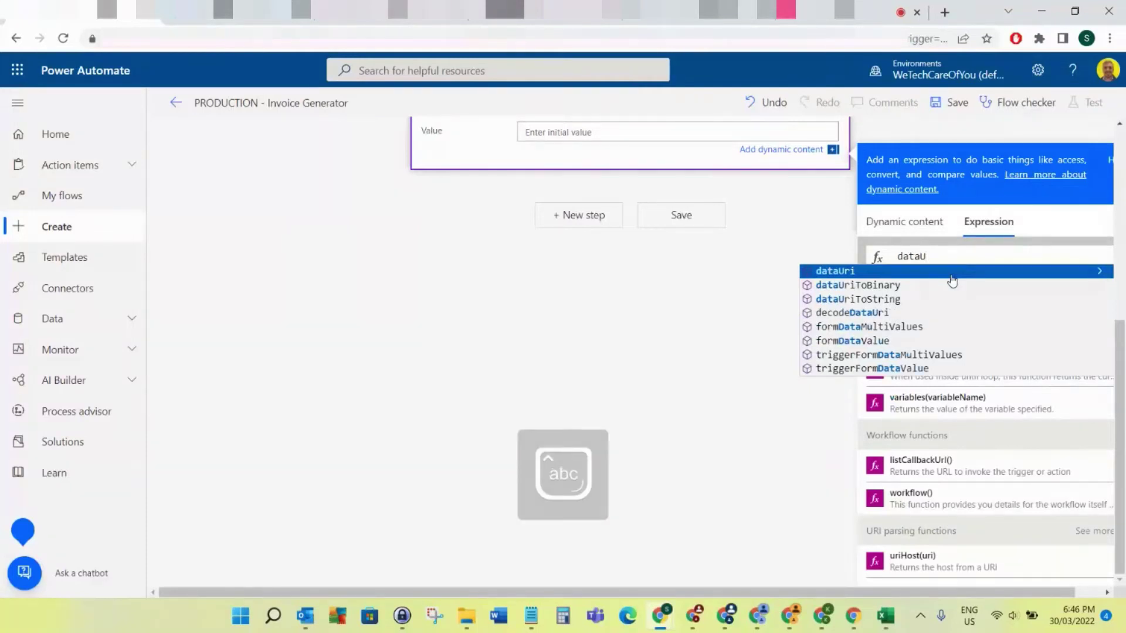
text(ri)
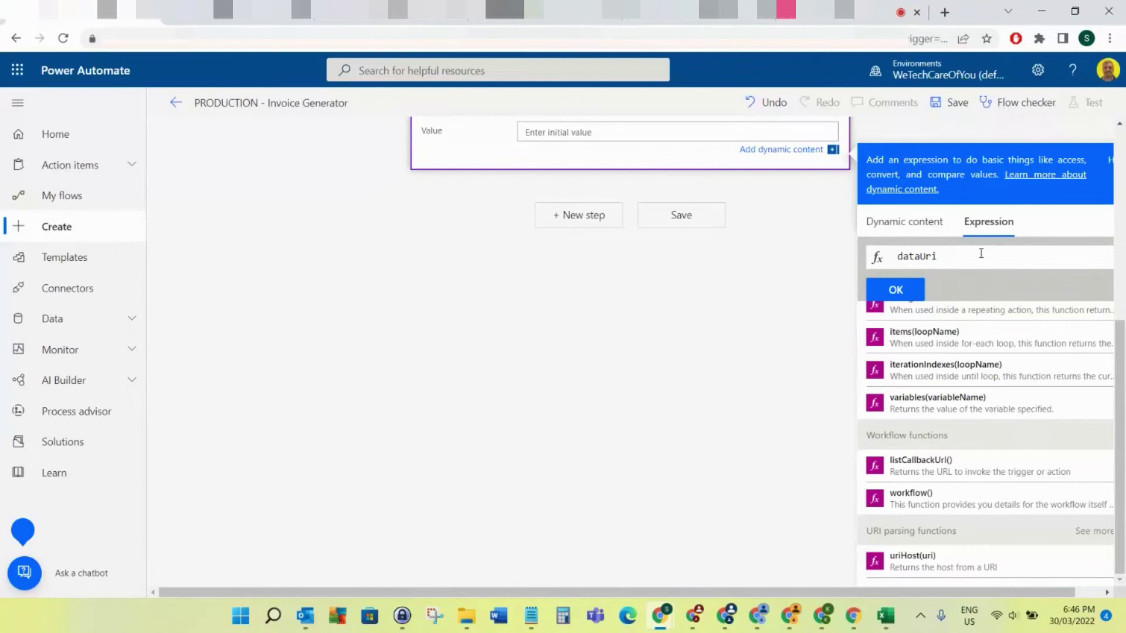
text(()
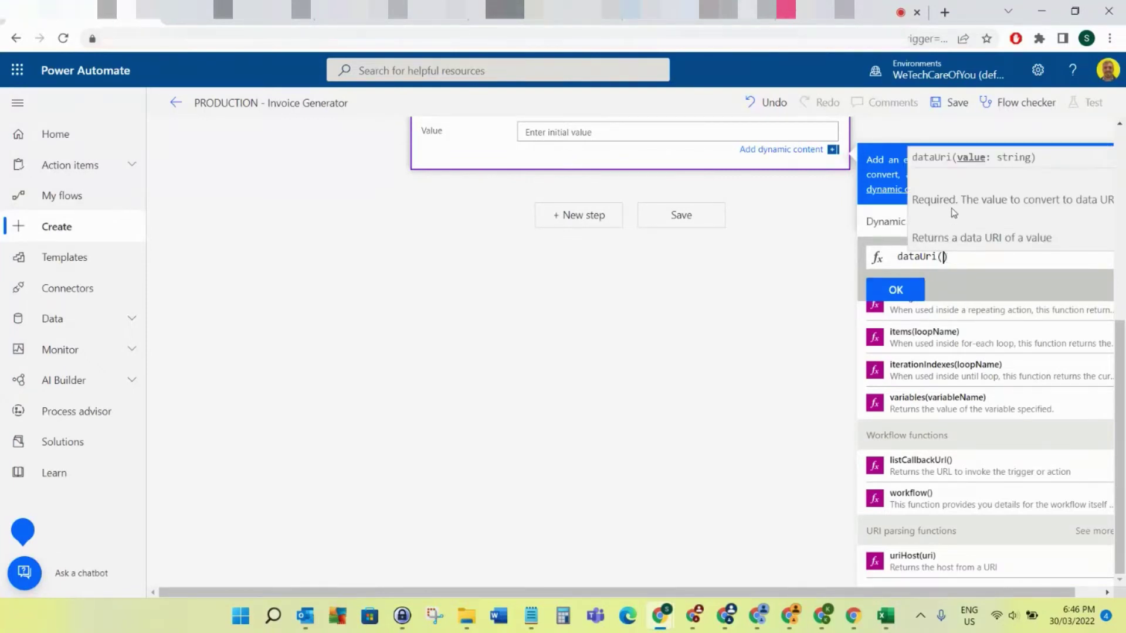
- Insert the Company Logo File Content body into dataUri() and confirm it as the value
click(893, 227)
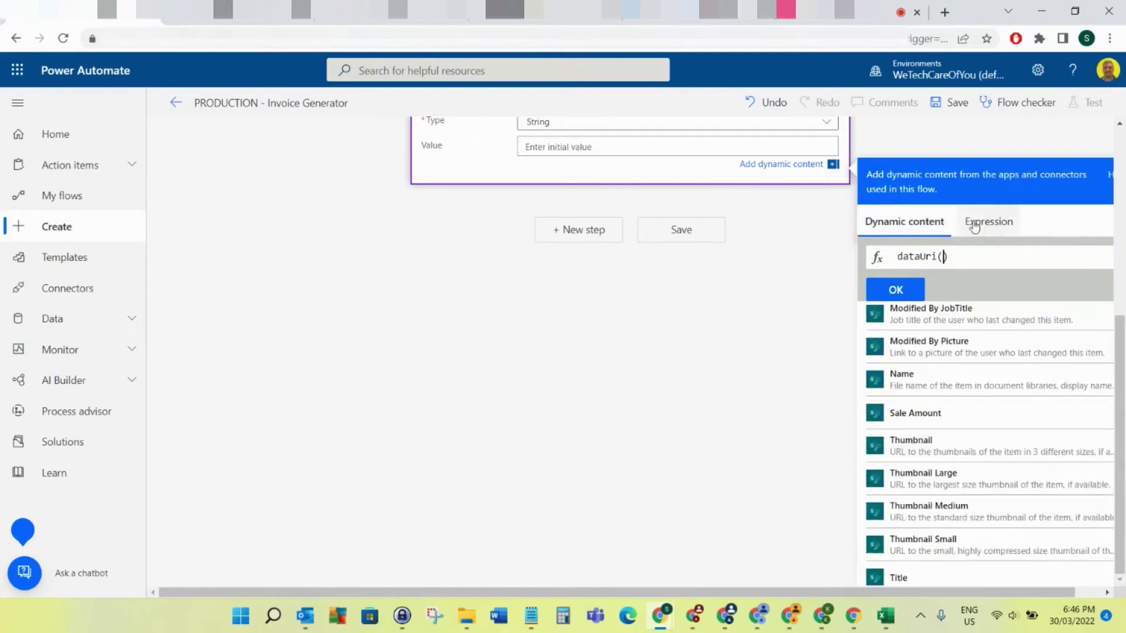
scroll(976, 403, up, 10)
scroll(976, 404, up, 5)
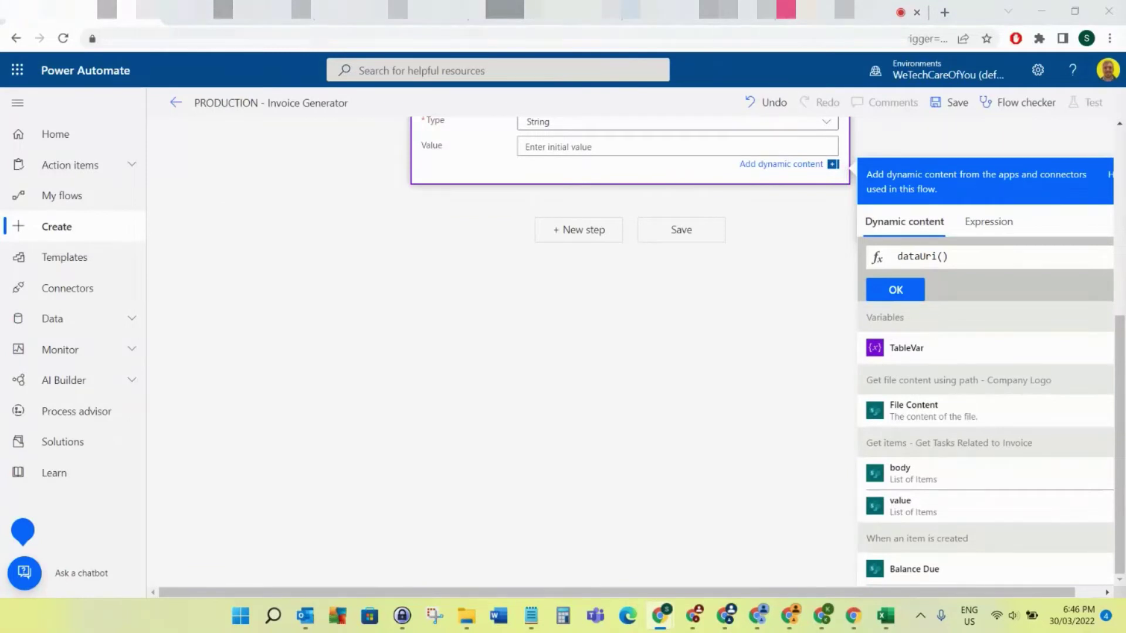
scroll(552, 341, up, 1)
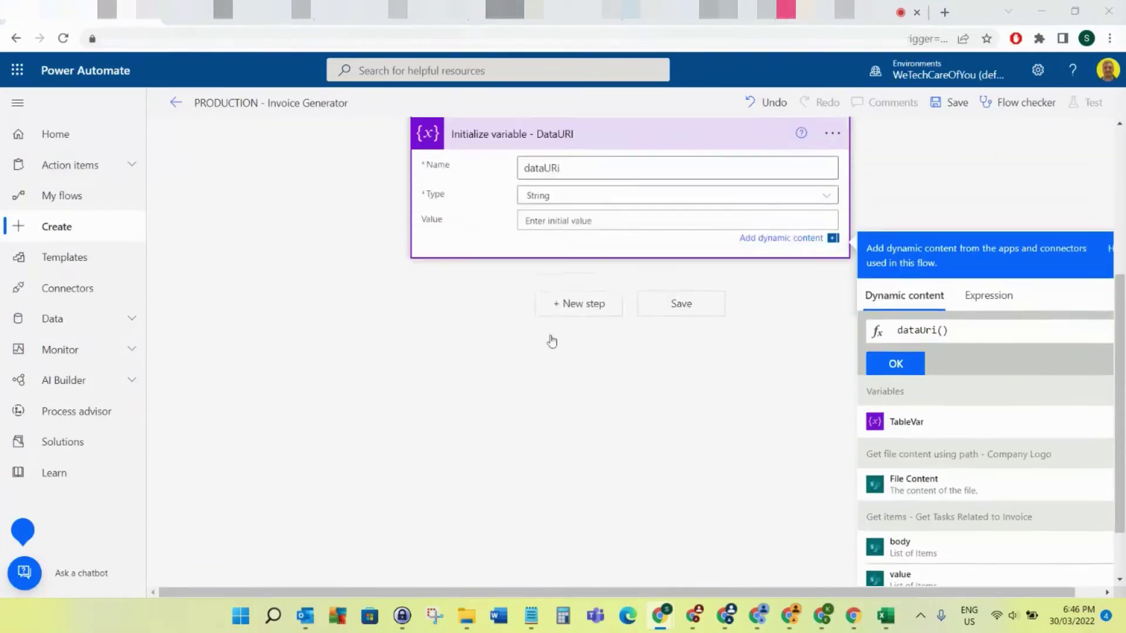
scroll(552, 341, up, 3)
scroll(557, 258, down, 3)
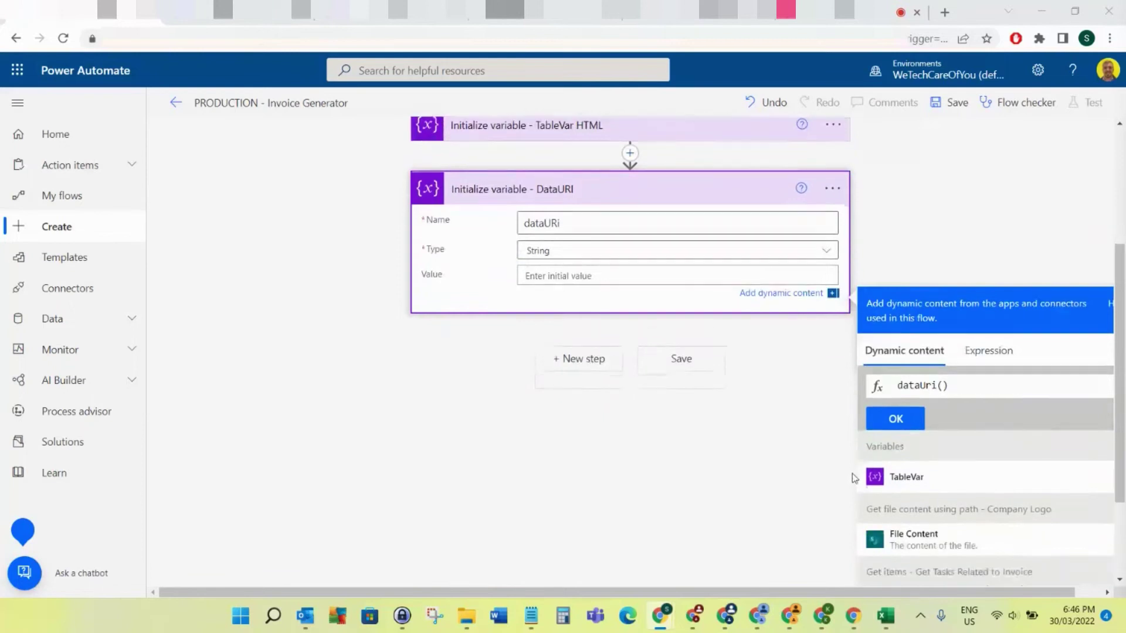
scroll(853, 478, down, 1)
click(942, 487)
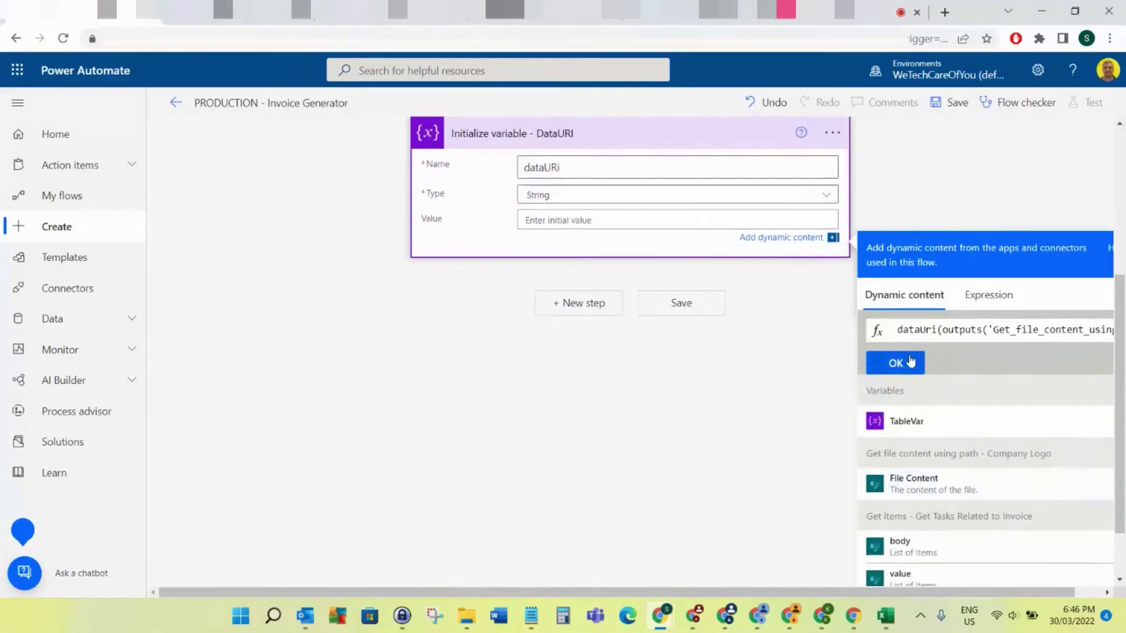
drag(897, 330, 1111, 330)
click(1083, 330)
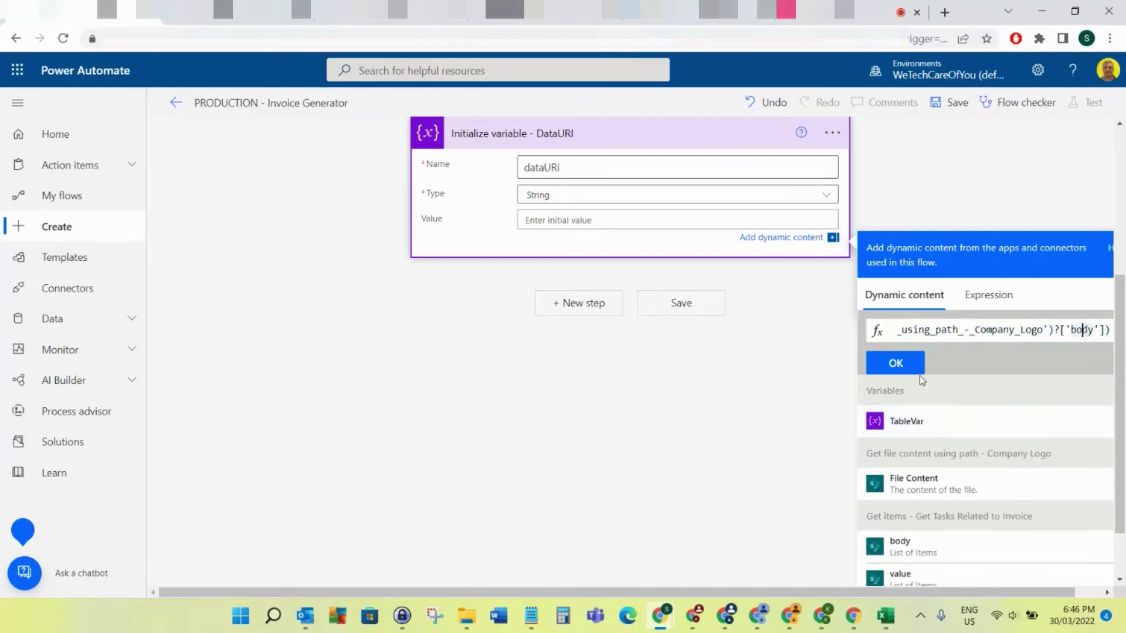
click(909, 367)
scroll(629, 219, up, 3)
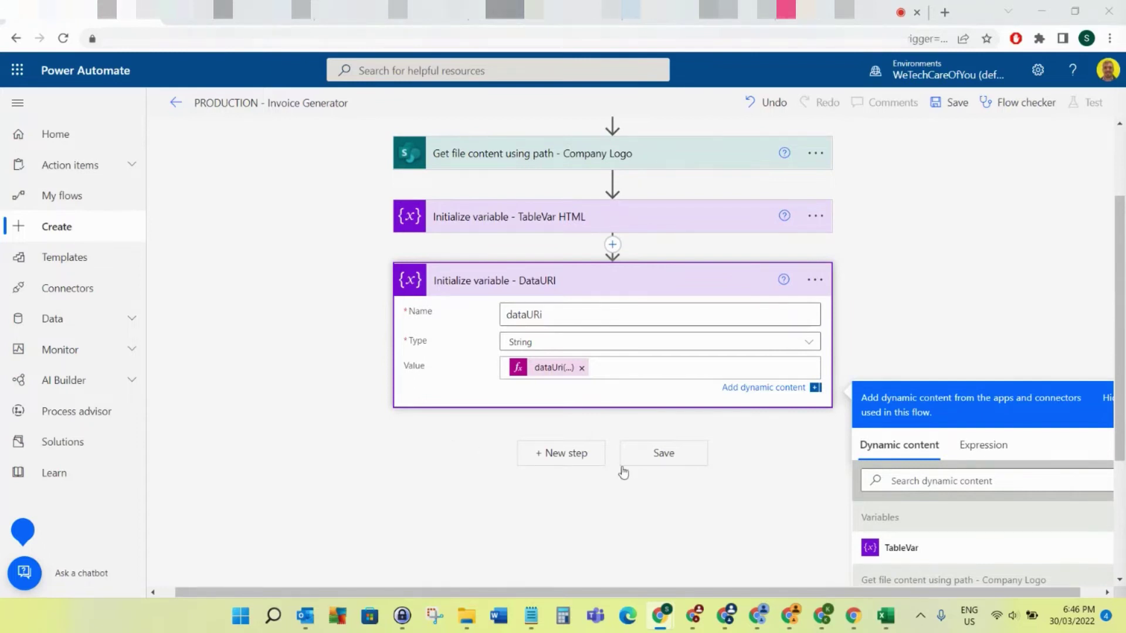
- Add an Initialize variable step after DataURI and retitle it 'Initialize variable - Concat Logo Image HTML'
click(572, 459)
text(initialize)
scroll(505, 396, down, 1)
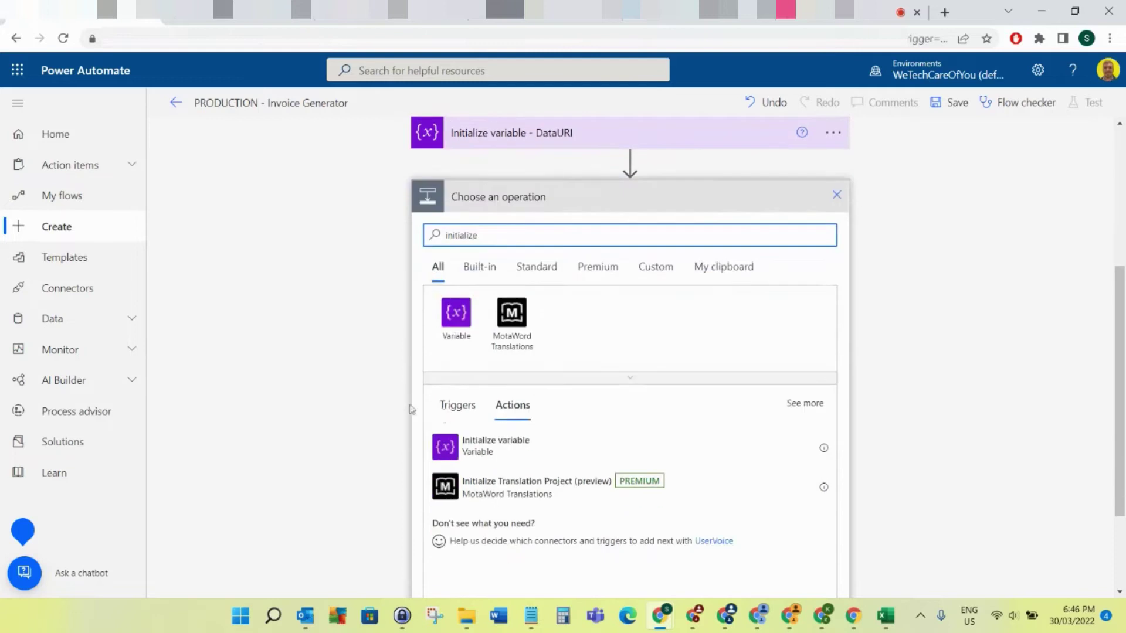
click(501, 445)
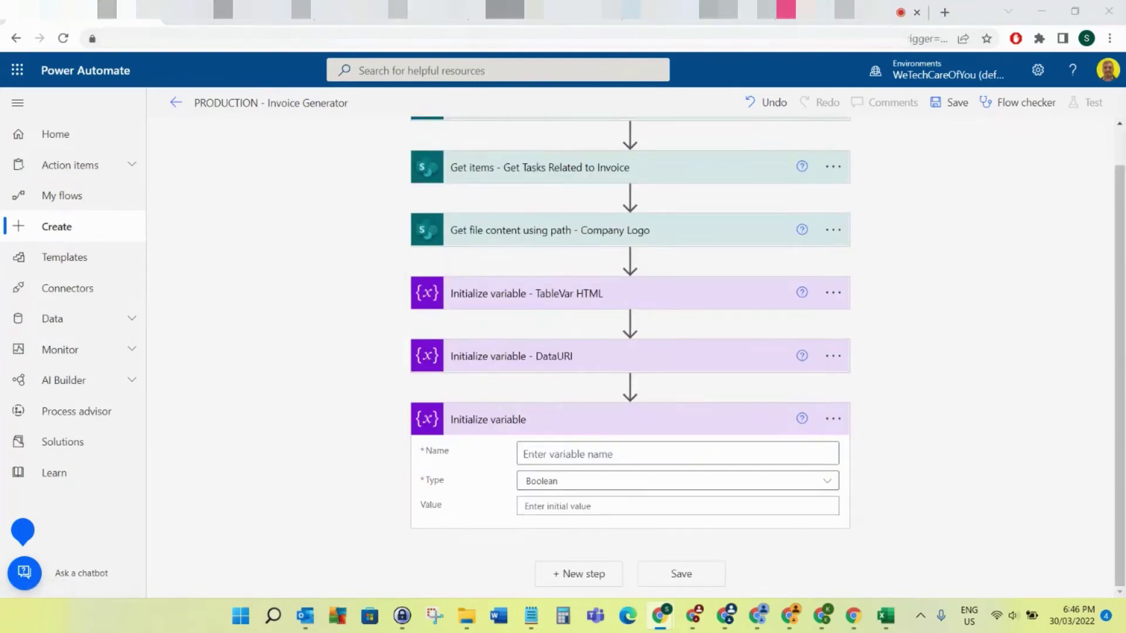
click(835, 420)
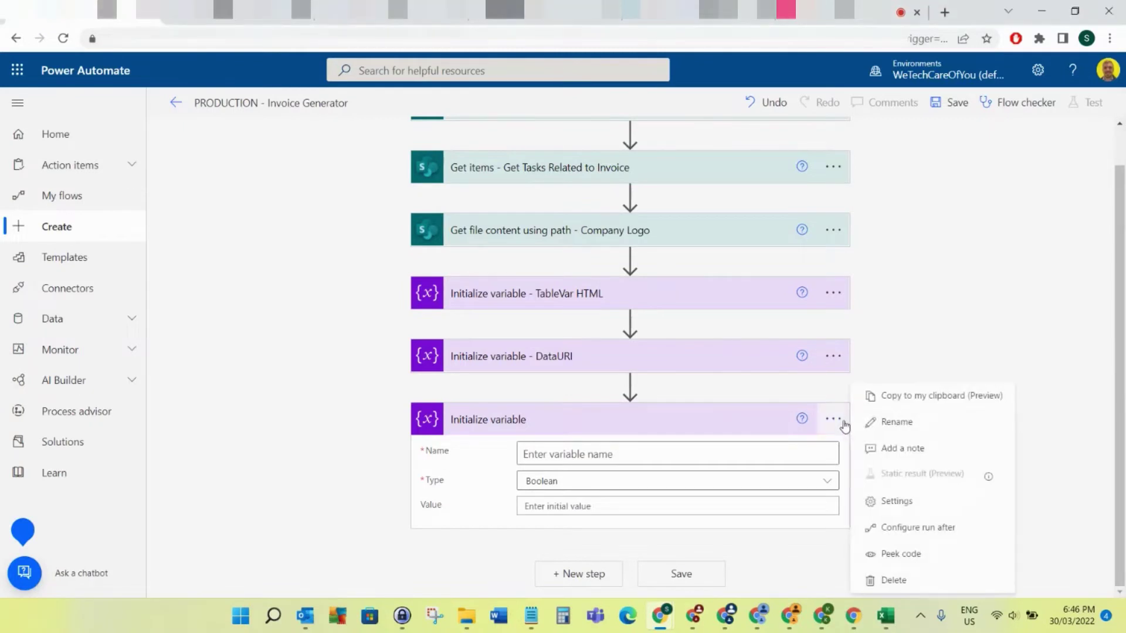
click(900, 422)
click(605, 429)
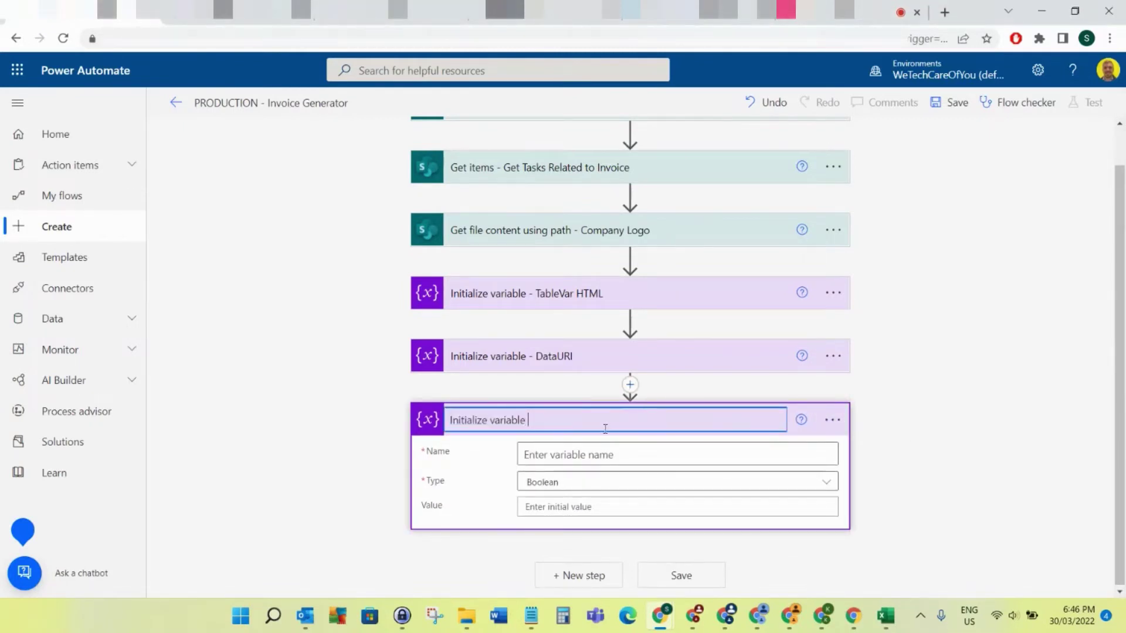
text(- Con)
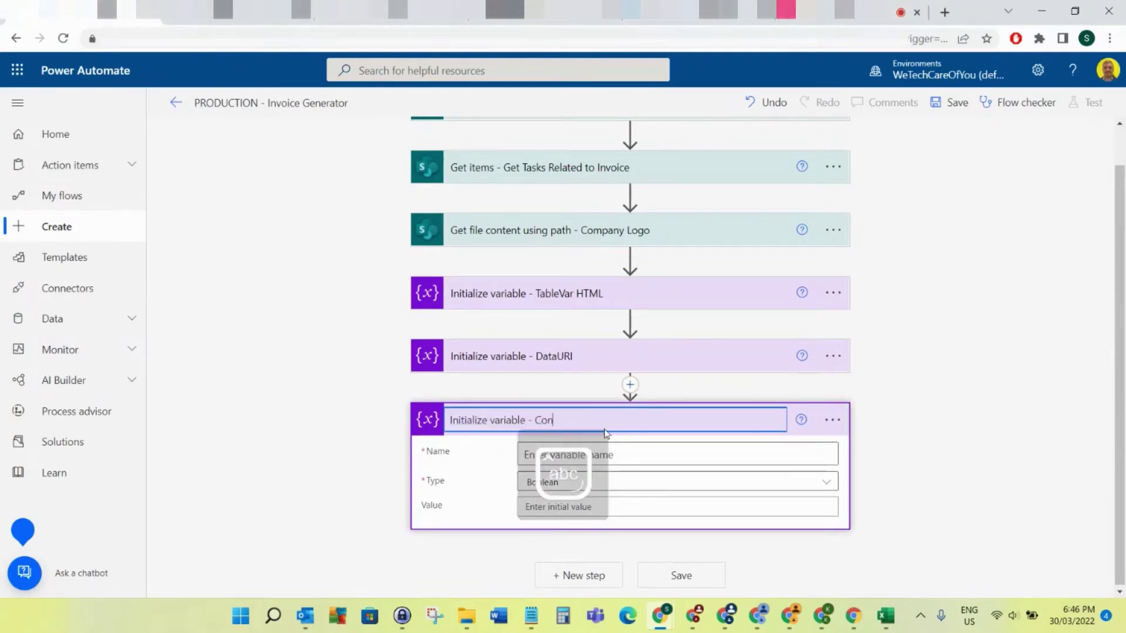
text(cat Logo Image HTML)
- Declare a String variable named html and begin an expression for its value
click(862, 437)
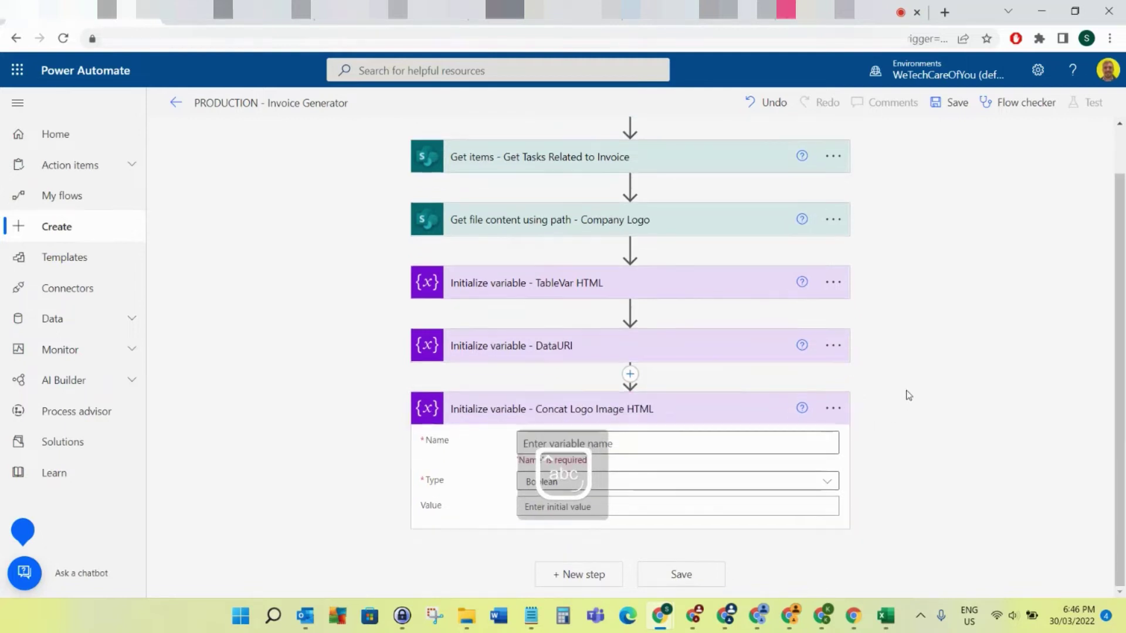
click(671, 441)
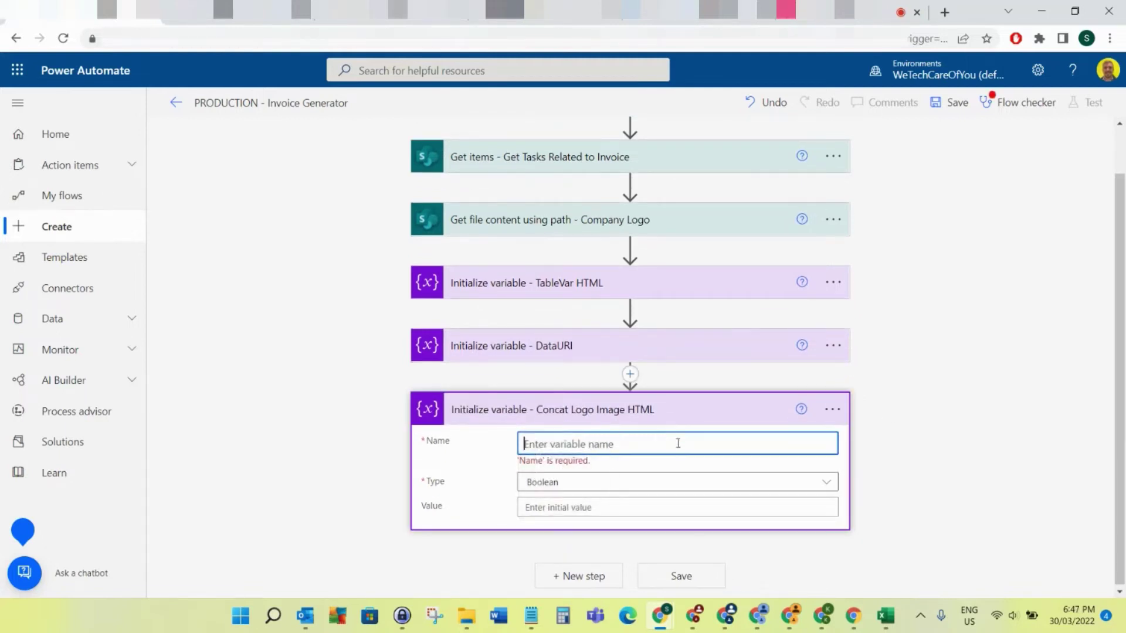
text(html)
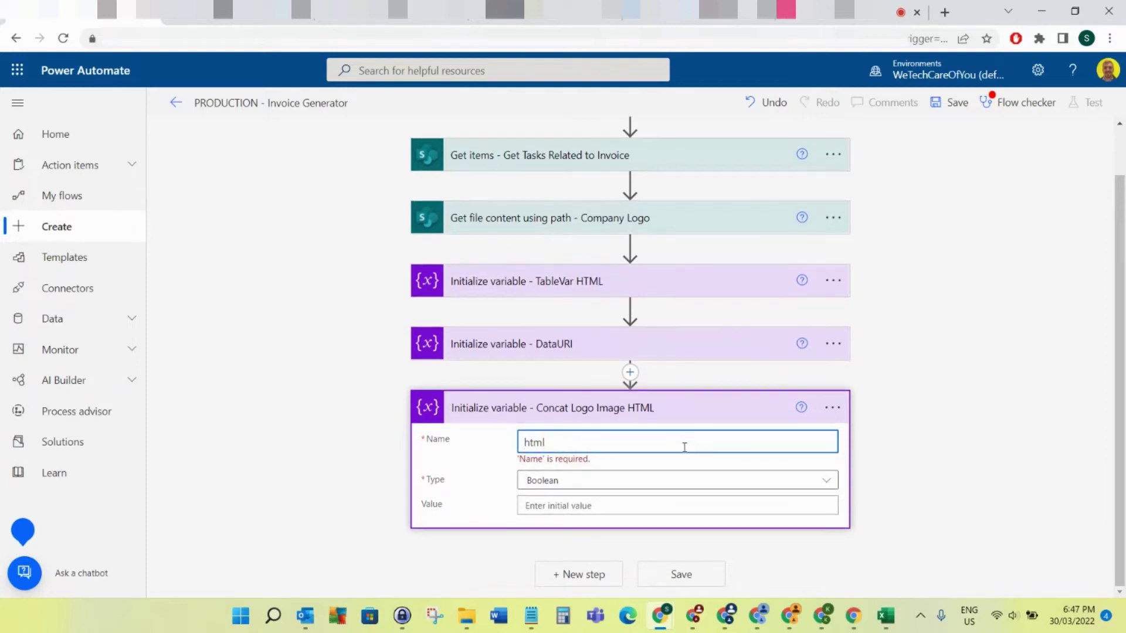
key(Tab)
click(556, 480)
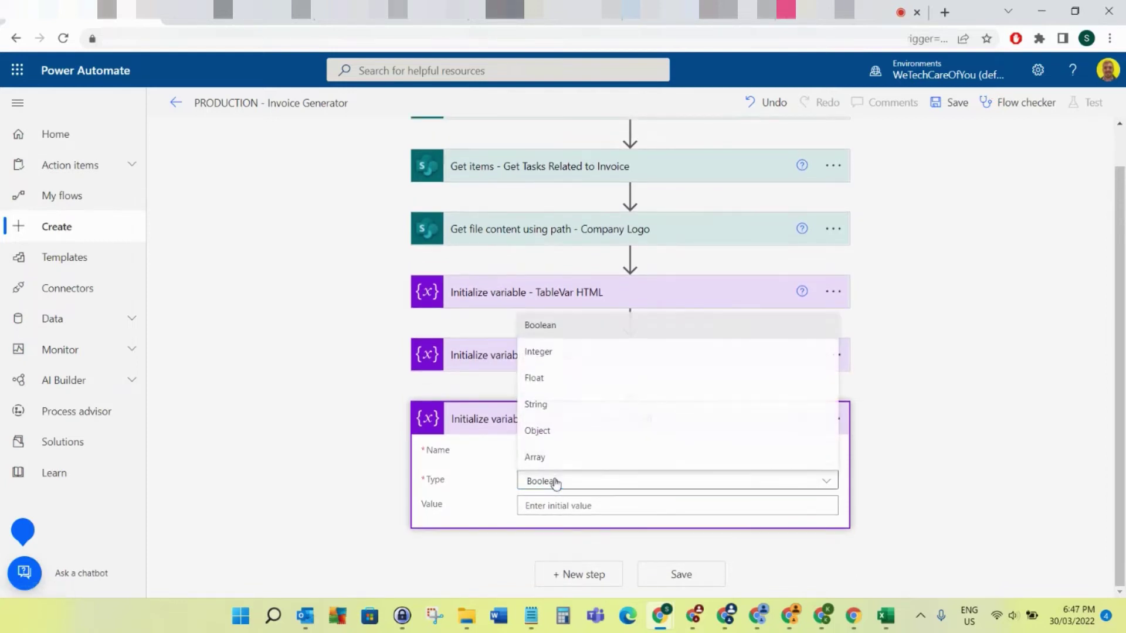
click(564, 404)
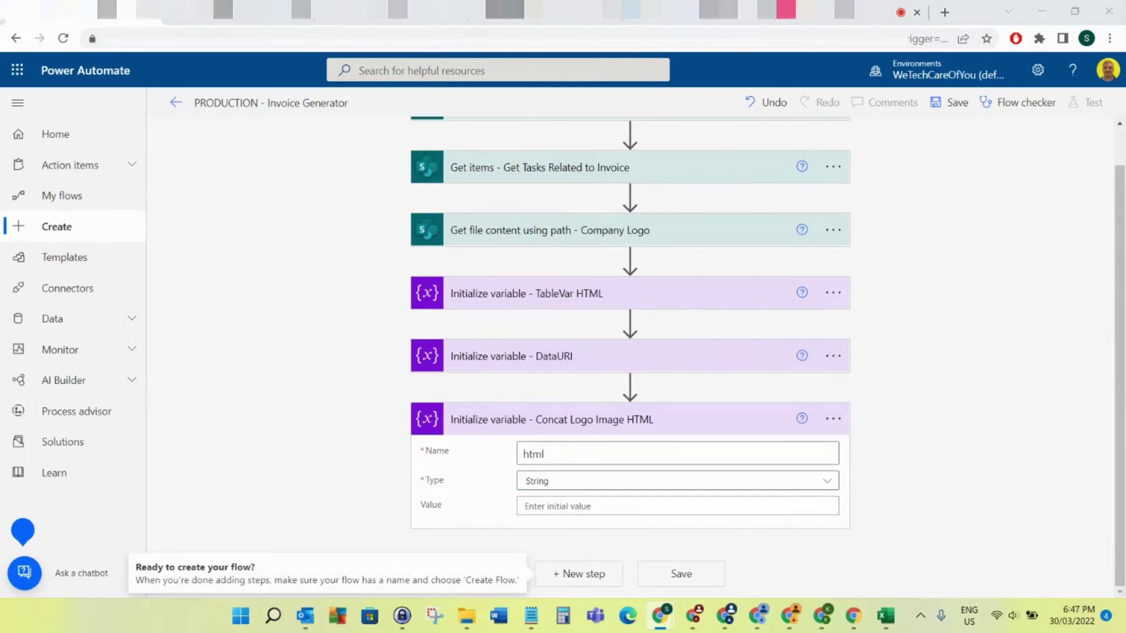
click(574, 505)
click(974, 292)
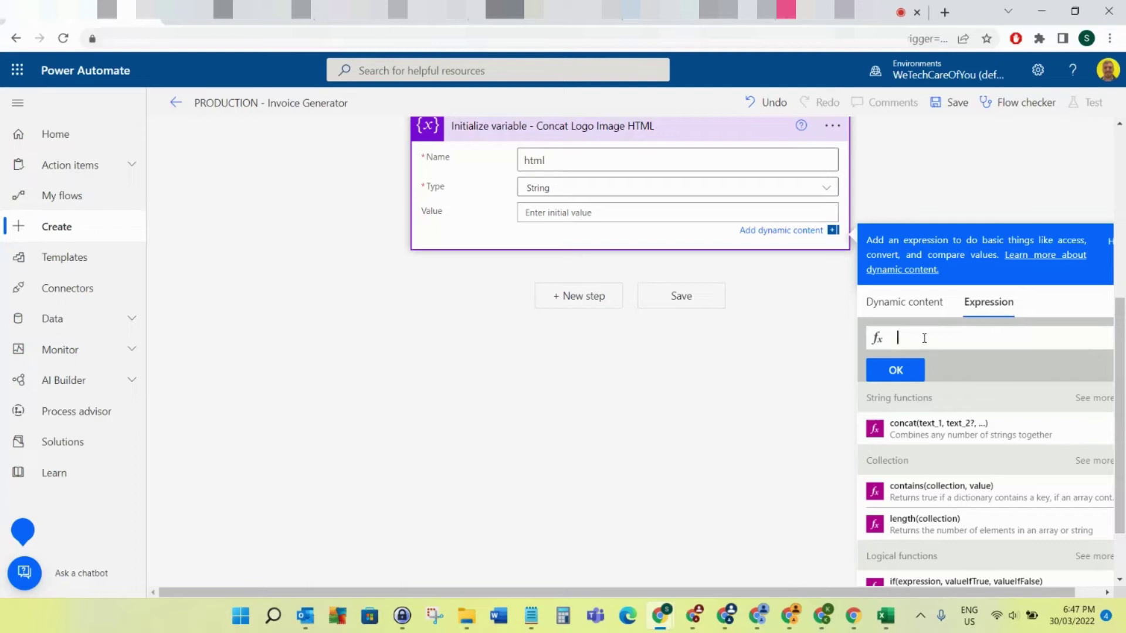
- Enter concat('<img src="', variables('dataURi'), '"/>') in the expression box
text(concat()
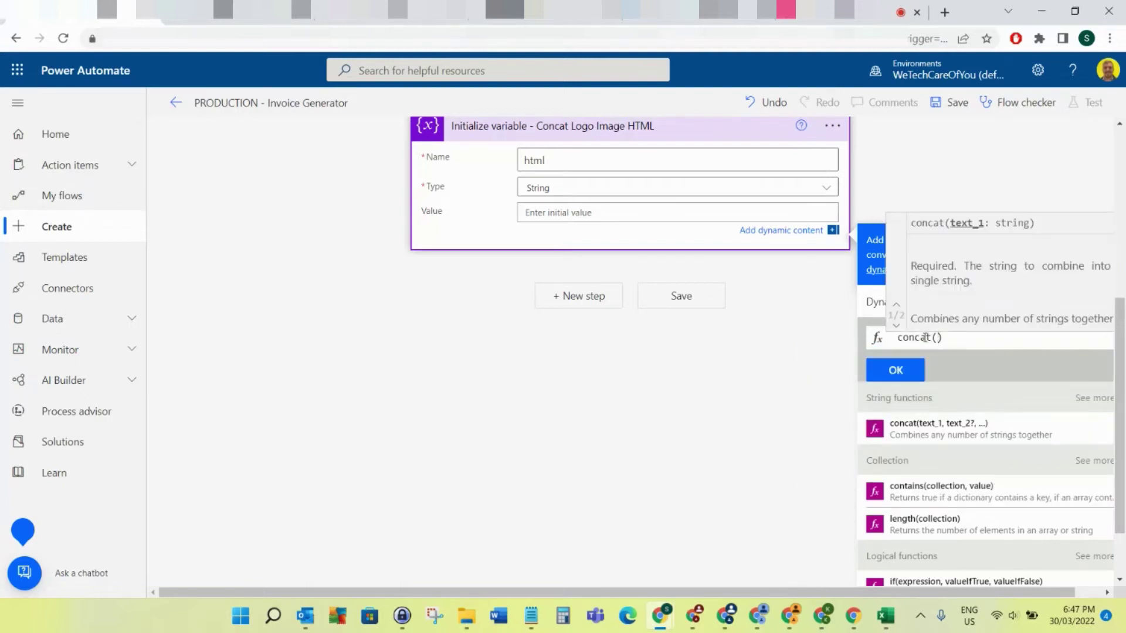
text('img)
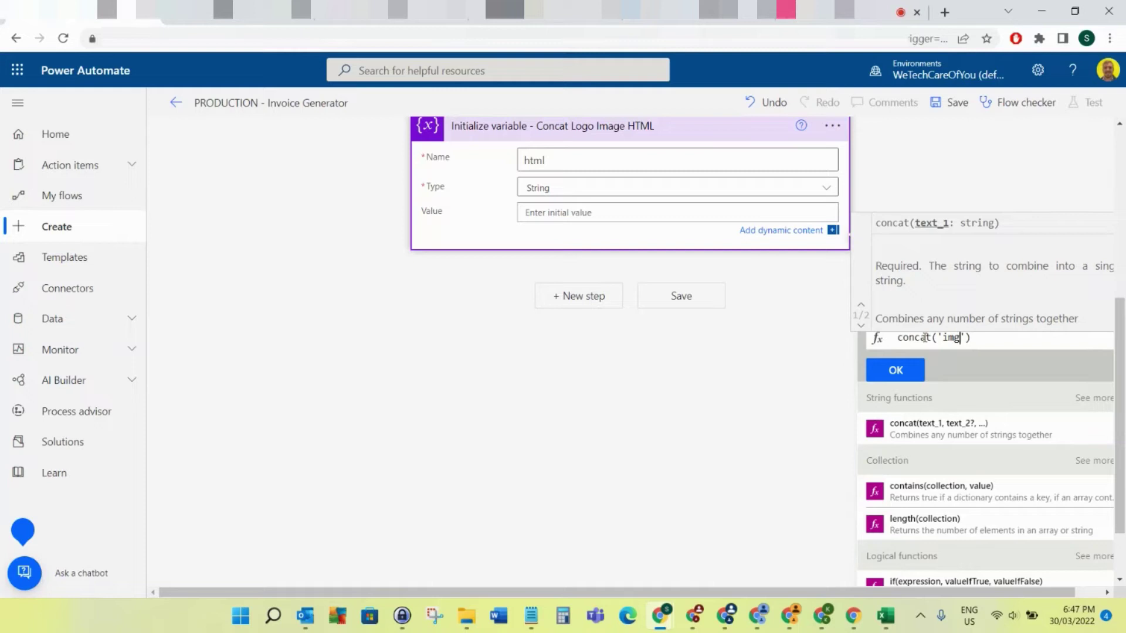
key(Left)
key(Left)
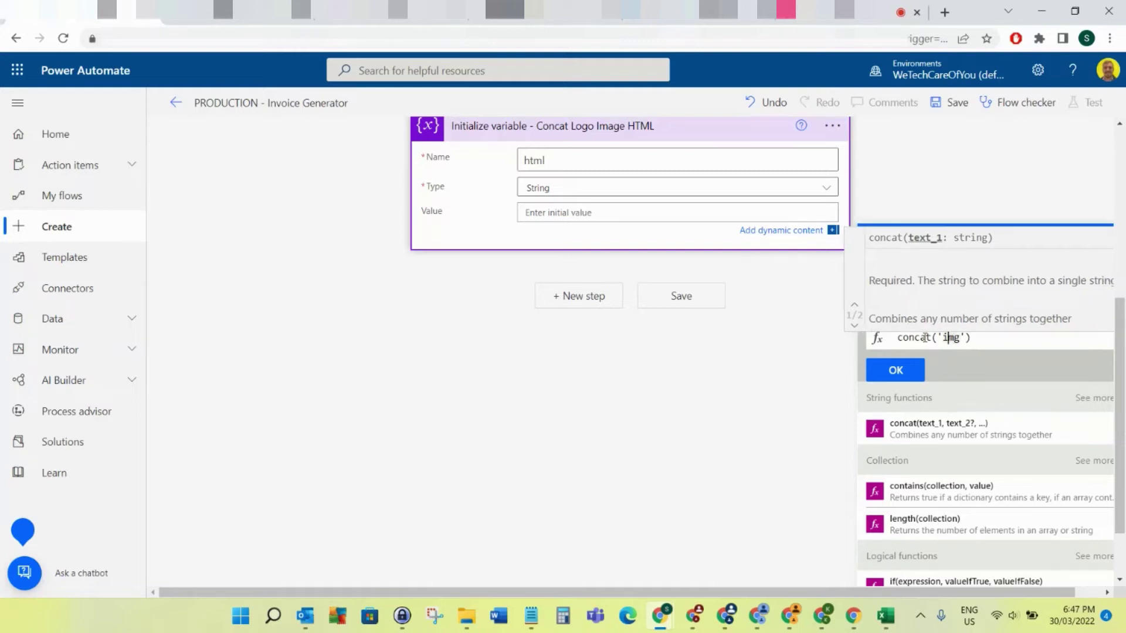
text(<)
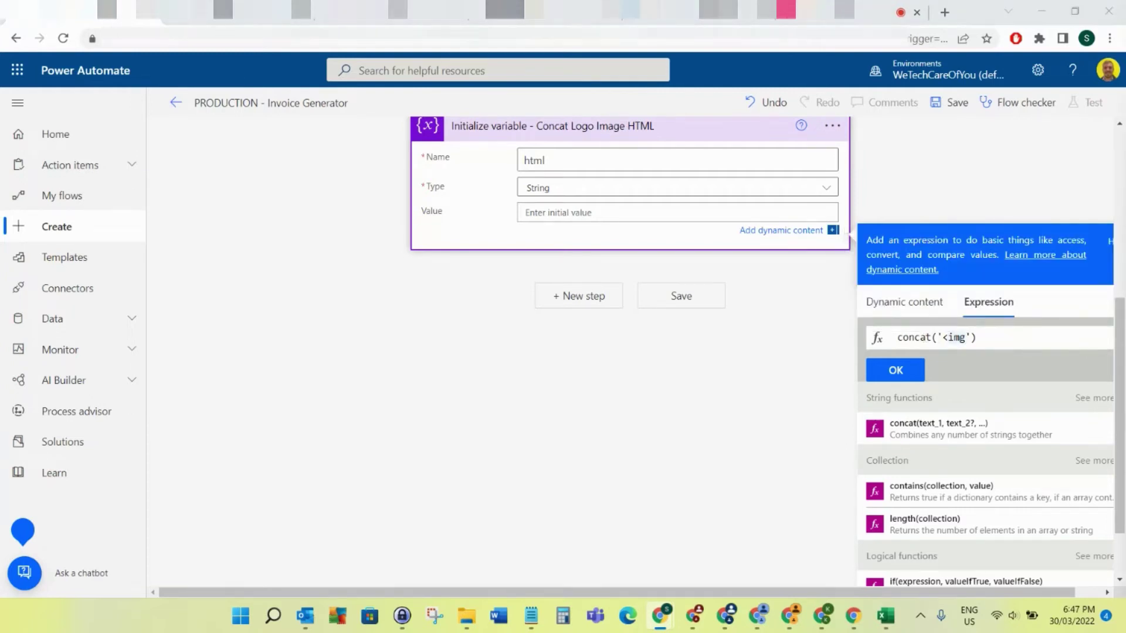
click(997, 337)
text(src="', variables('dataURi'), '"/>')
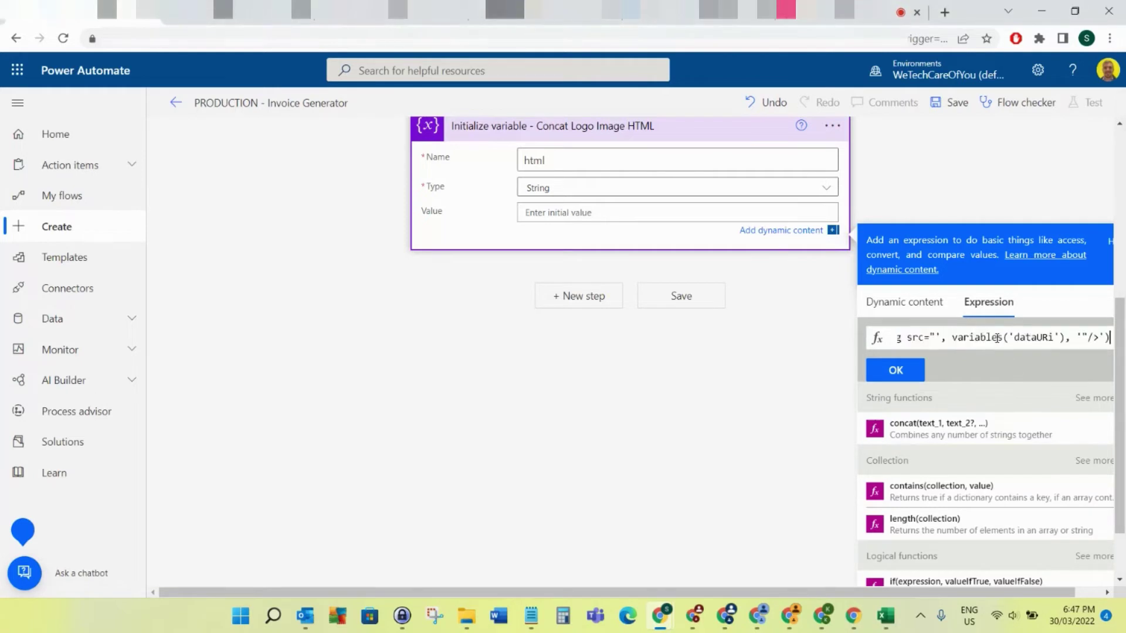
- Review the concat expression's img src and dataURi arguments
drag(1097, 337, 867, 340)
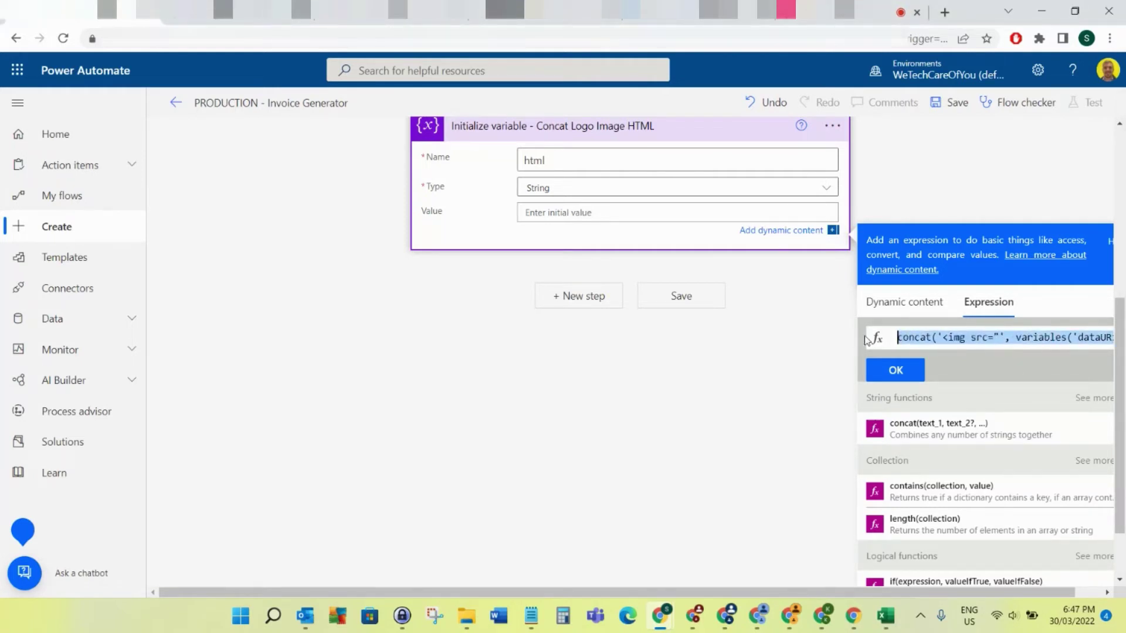
click(943, 337)
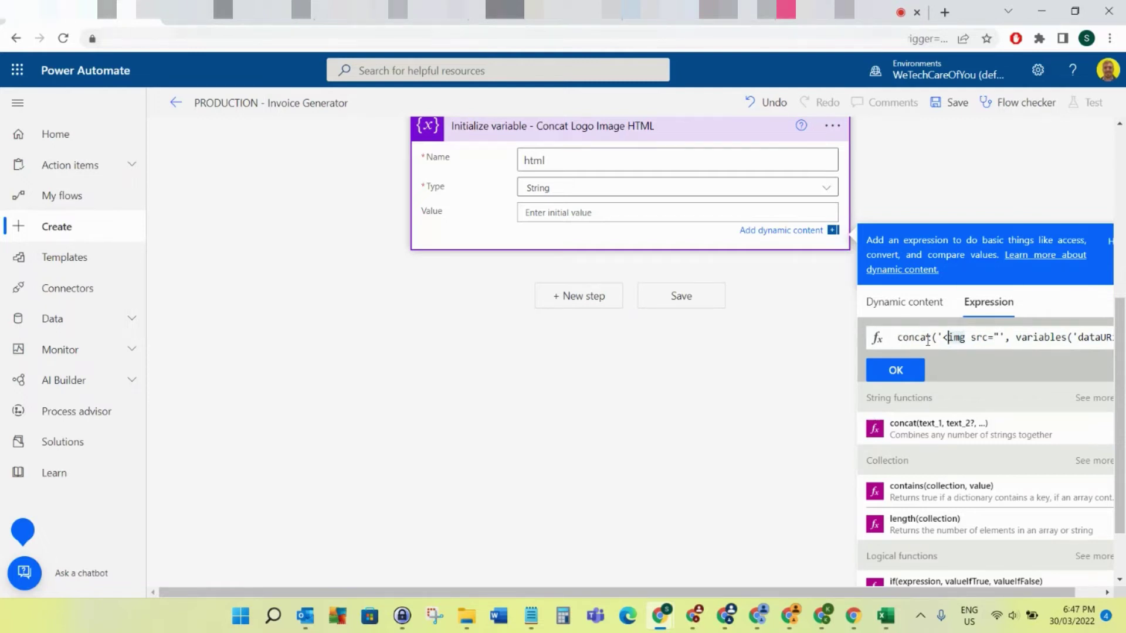
drag(903, 339, 1110, 337)
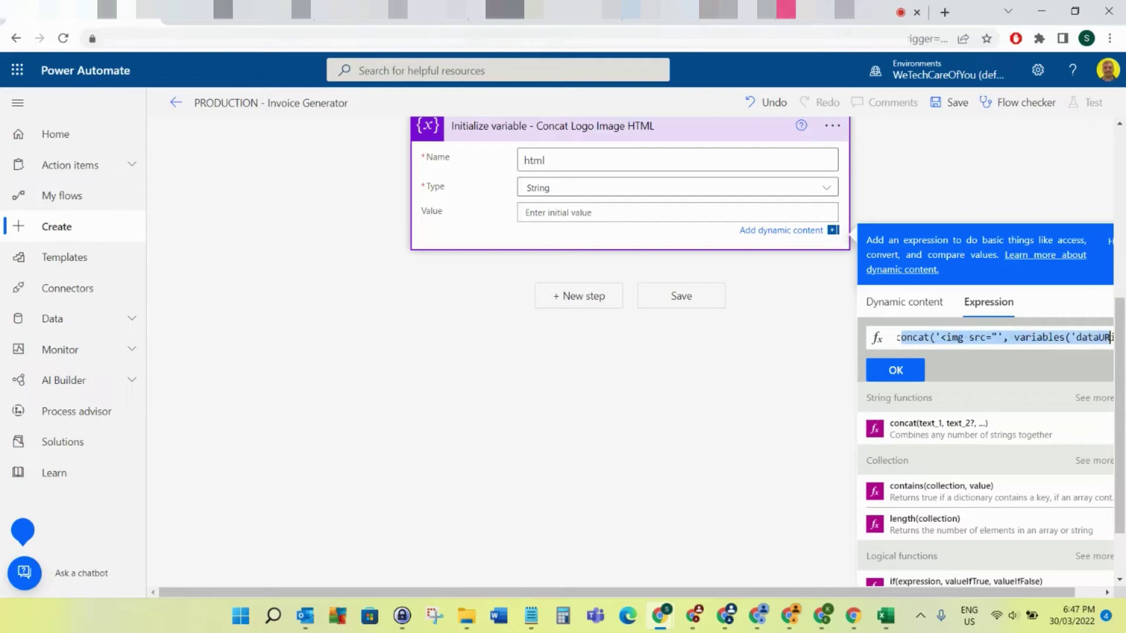
click(1073, 337)
scroll(660, 302, up, 3)
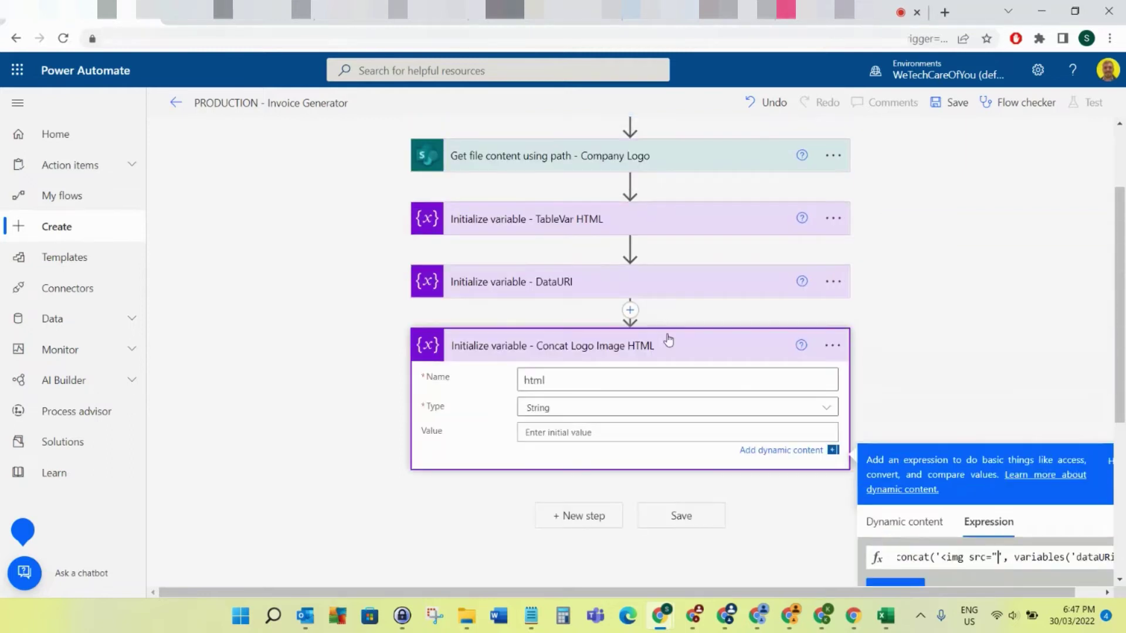
scroll(563, 300, down, 5)
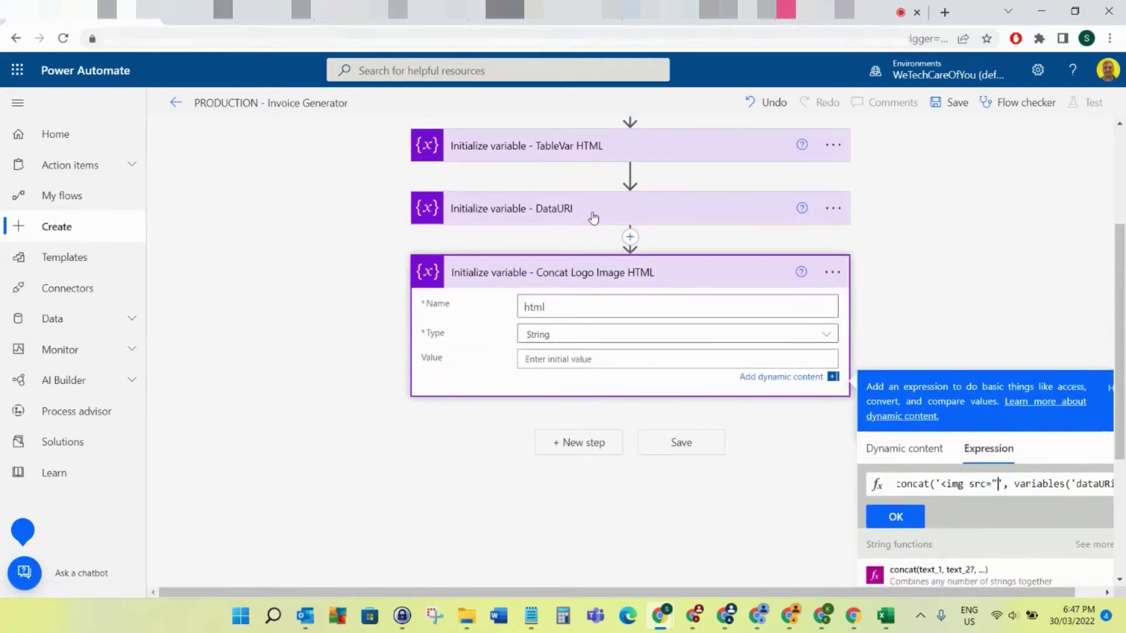
click(937, 338)
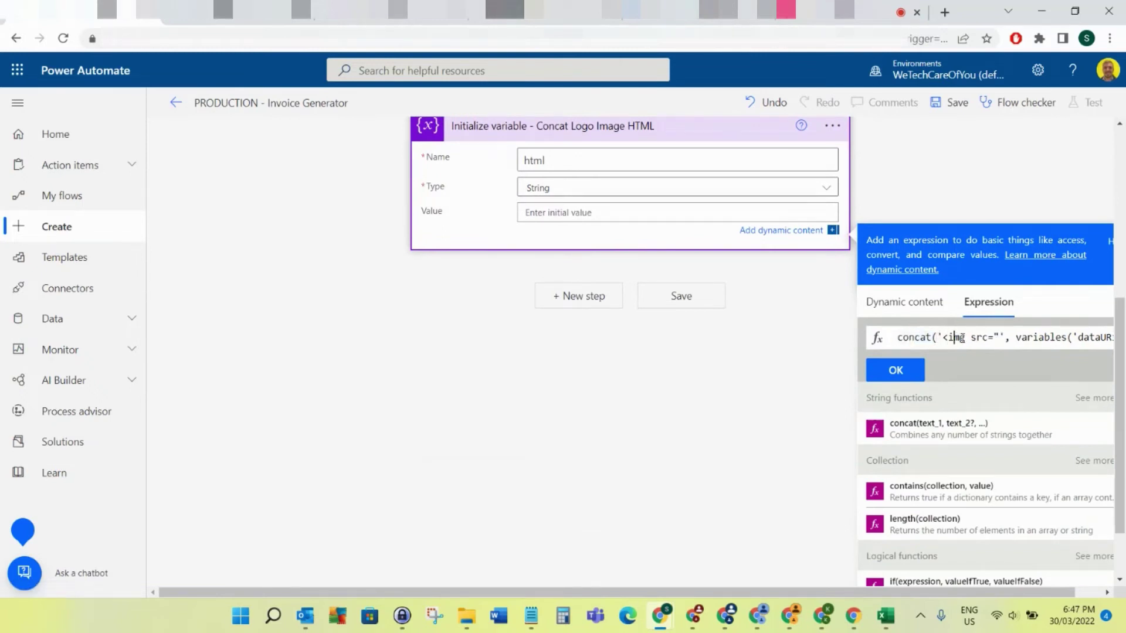
key(Right)
key(Right)
key(Right)
key(Right)
key(Right)
key(Right)
key(Right)
key(Right)
key(Right)
key(Right)
key(Right)
key(Right)
key(Right)
key(Right)
key(Right)
key(Right)
key(Right)
key(Right)
click(945, 337)
drag(952, 338, 1066, 338)
scroll(645, 241, up, 3)
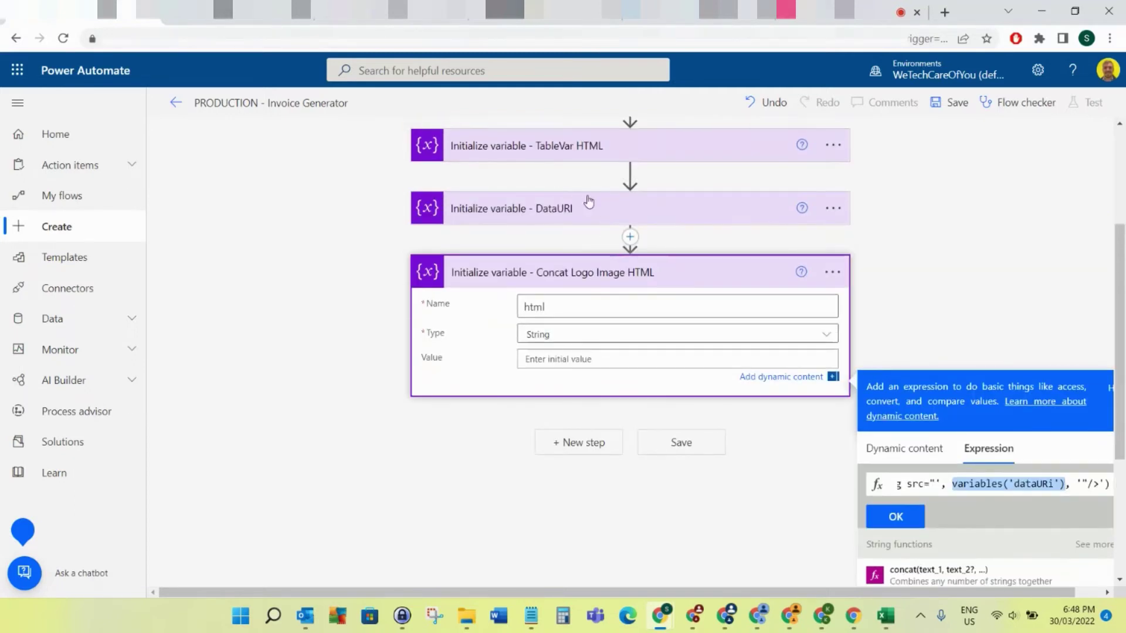
scroll(586, 223, down, 3)
click(1082, 337)
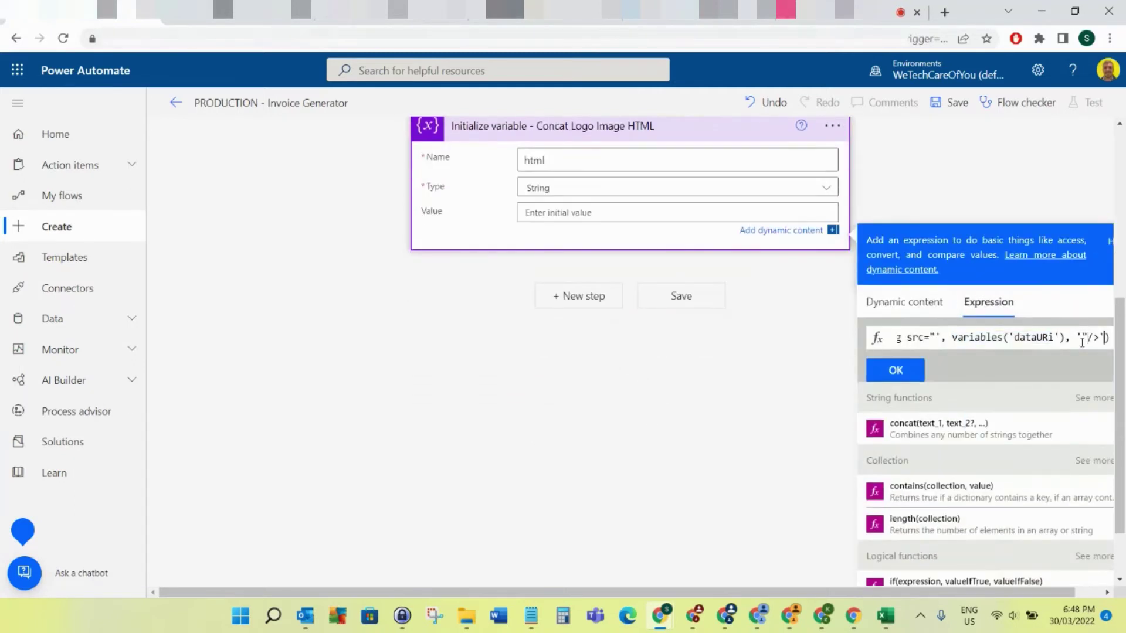
- Confirm the html expression and add an Apply to each step
click(915, 369)
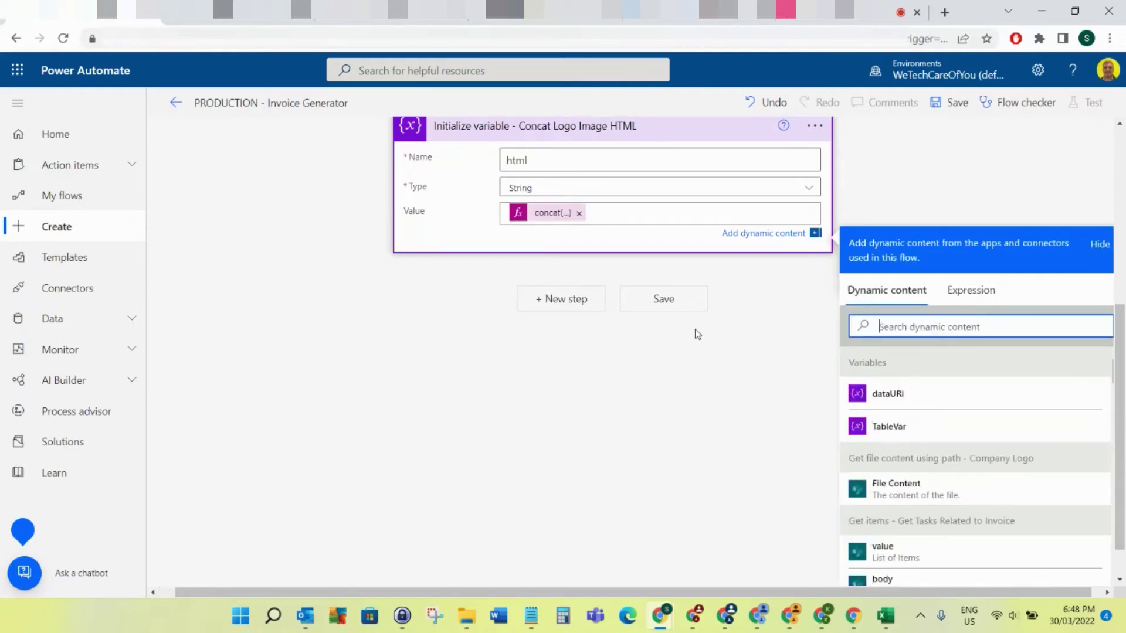
scroll(694, 334, up, 2)
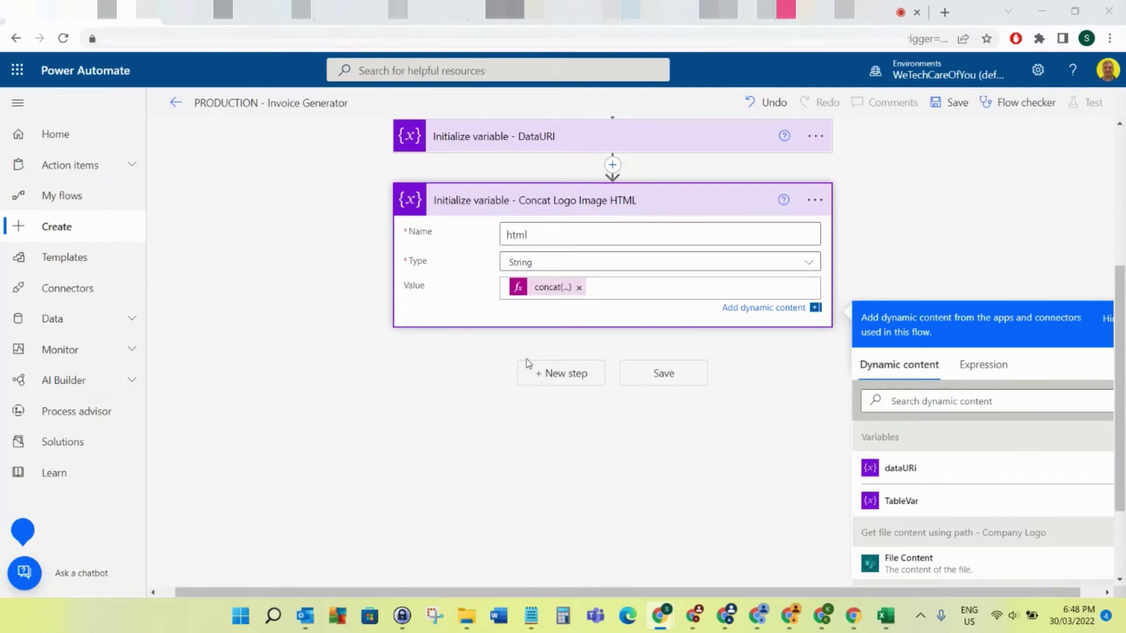
click(549, 376)
text(apply to each)
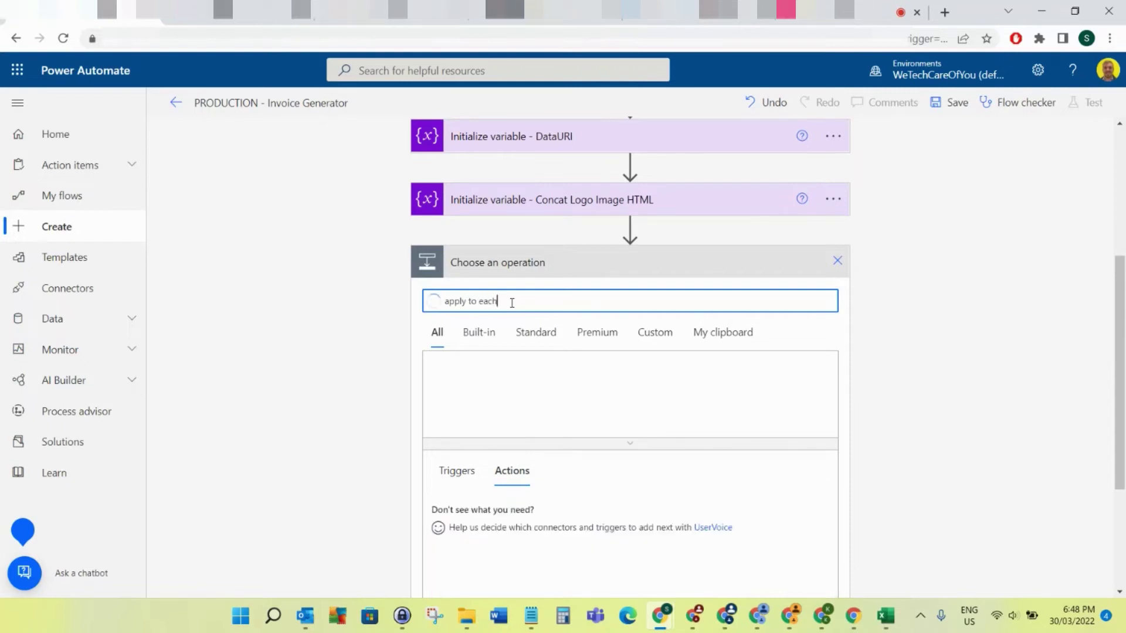
click(505, 515)
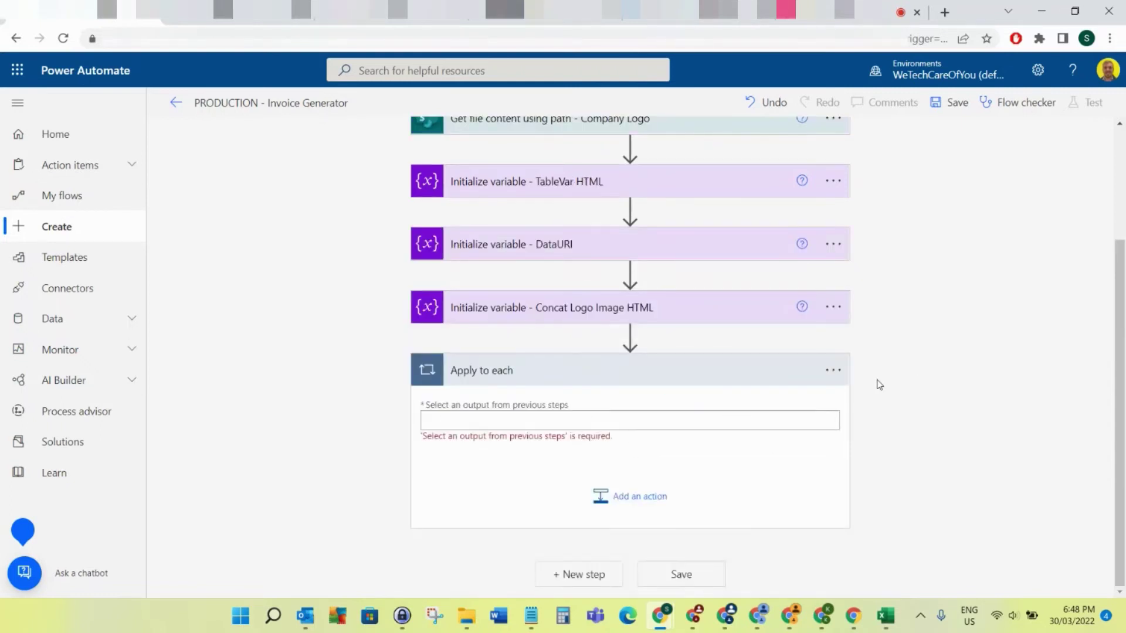
- Loop over the Get items 'value' output and search 'append to string' inside it
click(521, 421)
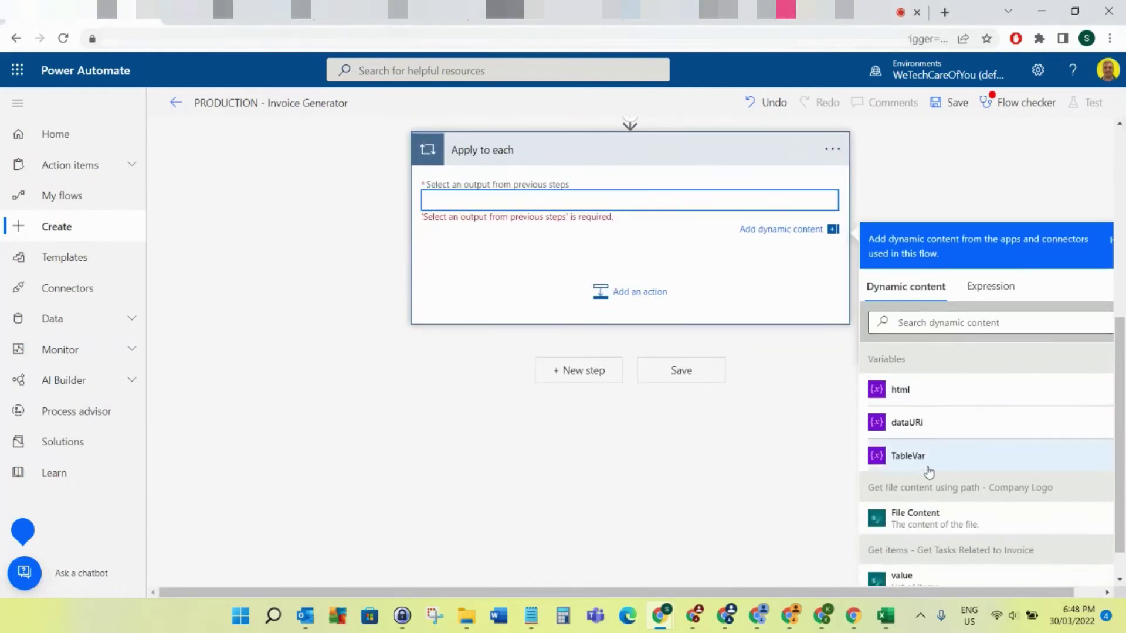
scroll(928, 472, down, 1)
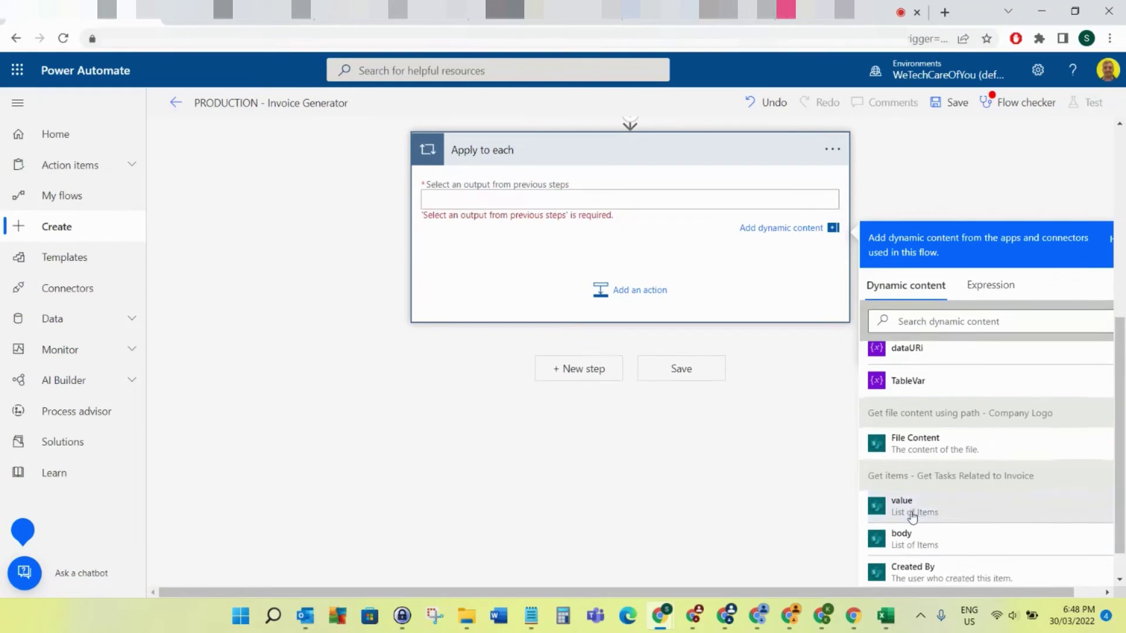
click(912, 505)
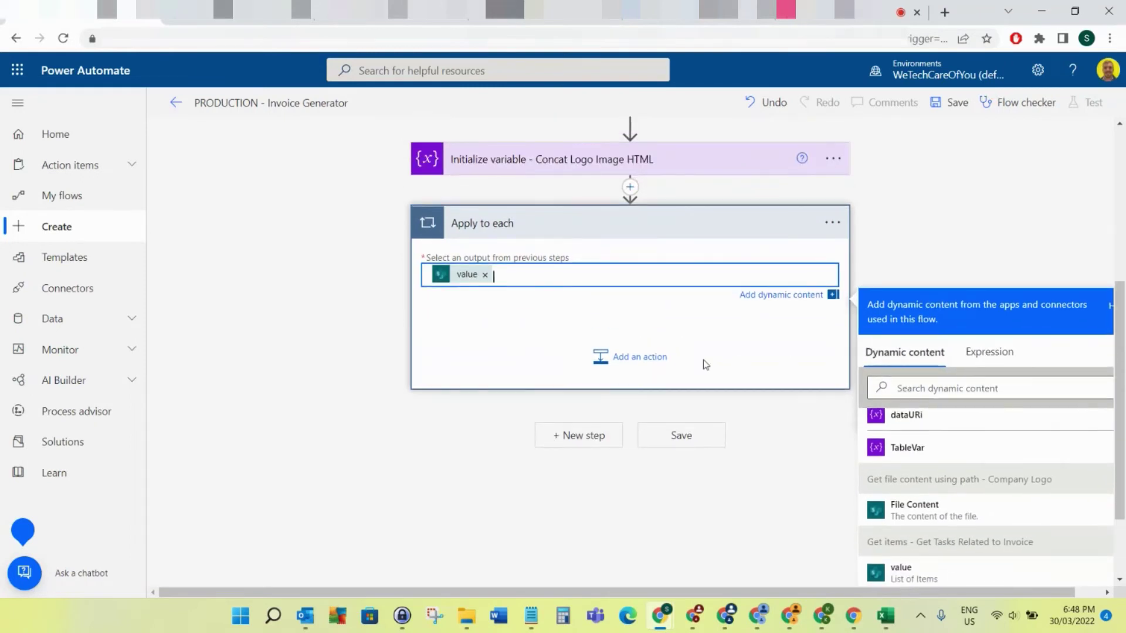
click(651, 357)
text(append to string)
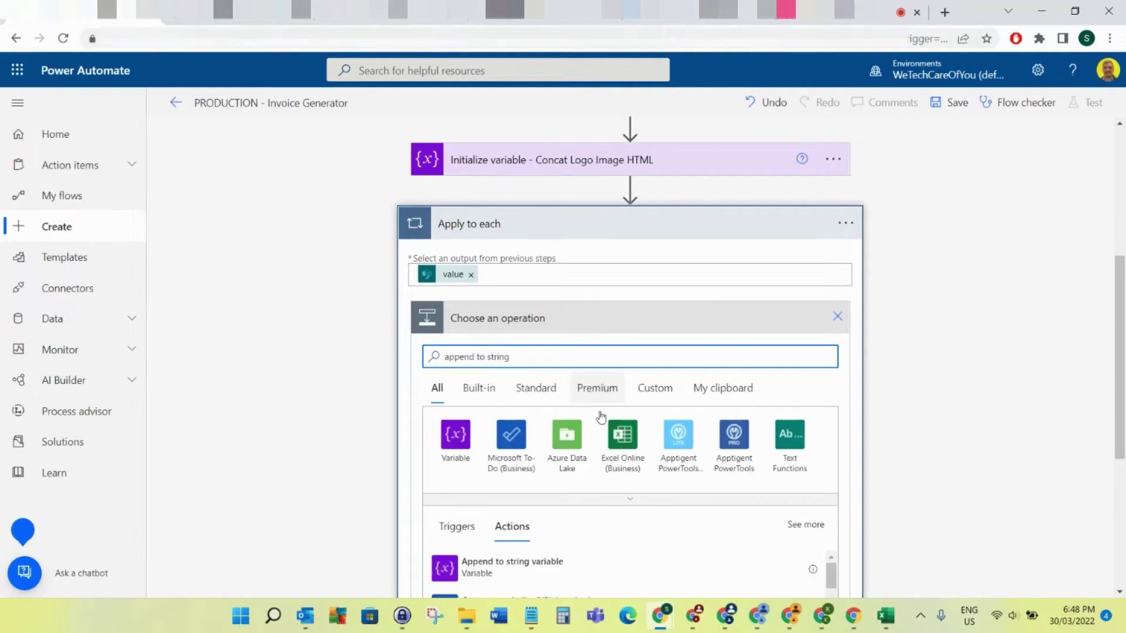
- Add an Append to string variable action in the loop targeting TableVar
scroll(531, 527, down, 3)
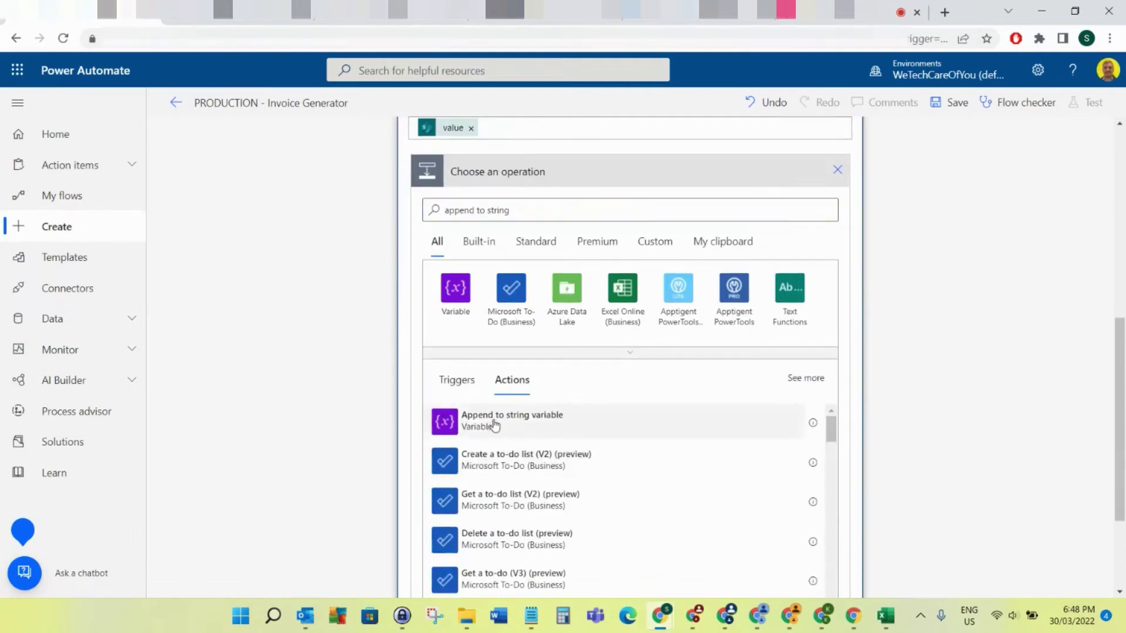
click(495, 425)
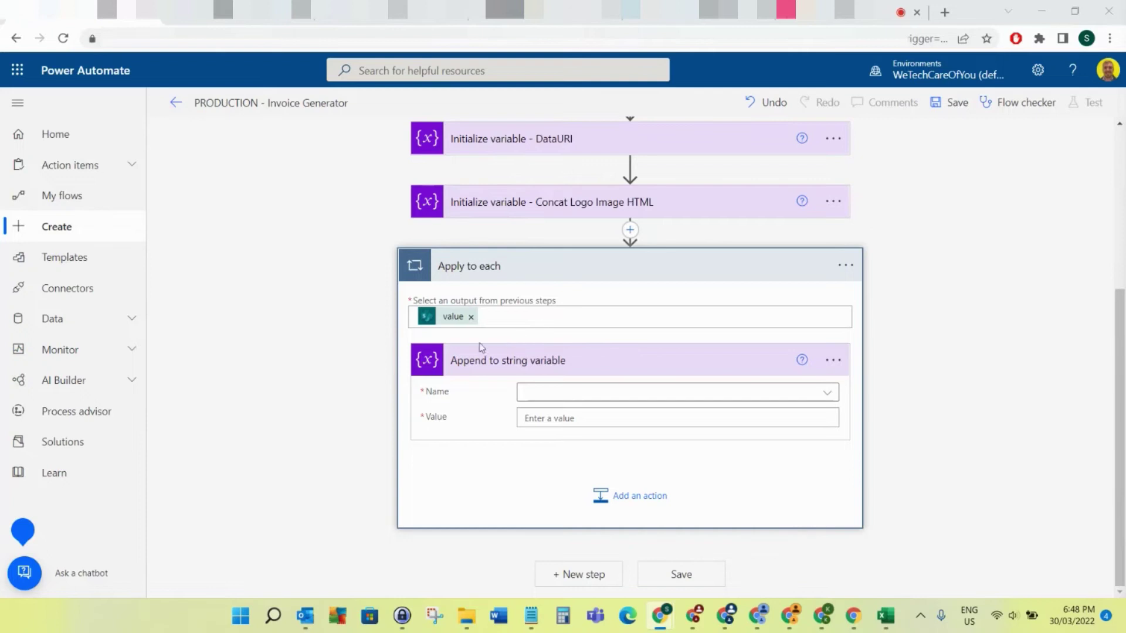
scroll(466, 329, up, 1)
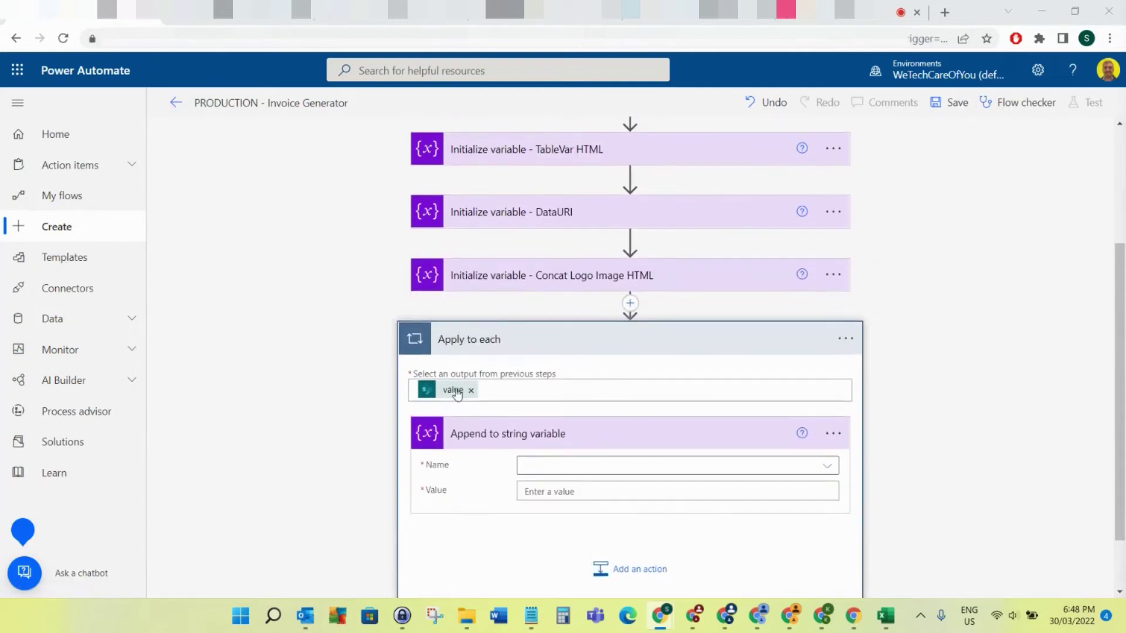
scroll(454, 392, up, 2)
scroll(463, 328, up, 1)
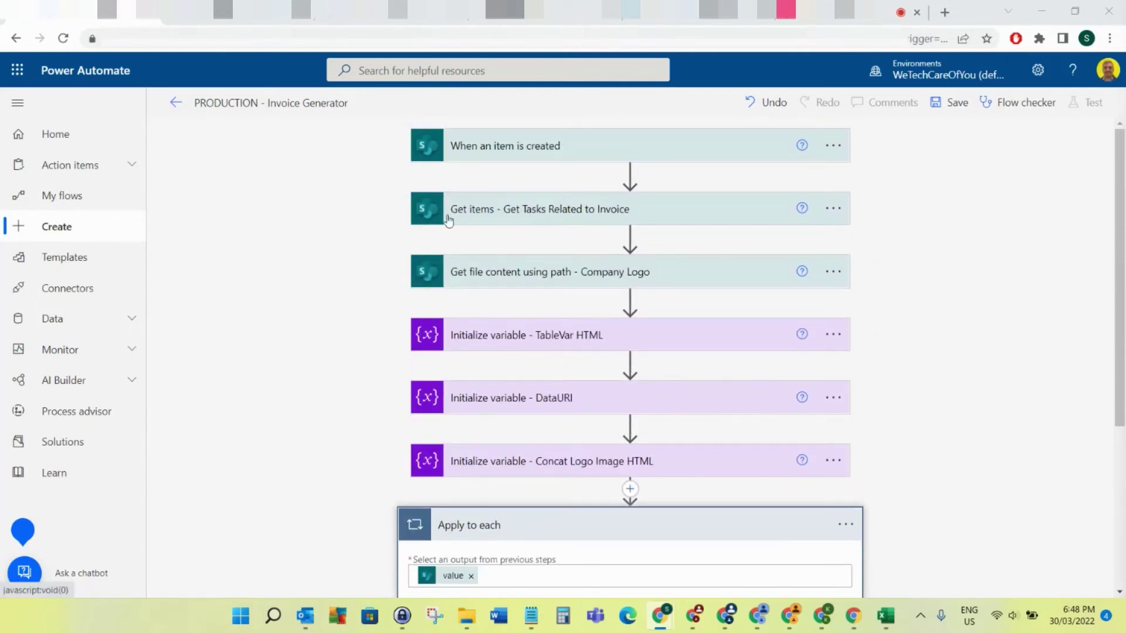
scroll(460, 232, down, 3)
scroll(461, 232, down, 1)
click(525, 390)
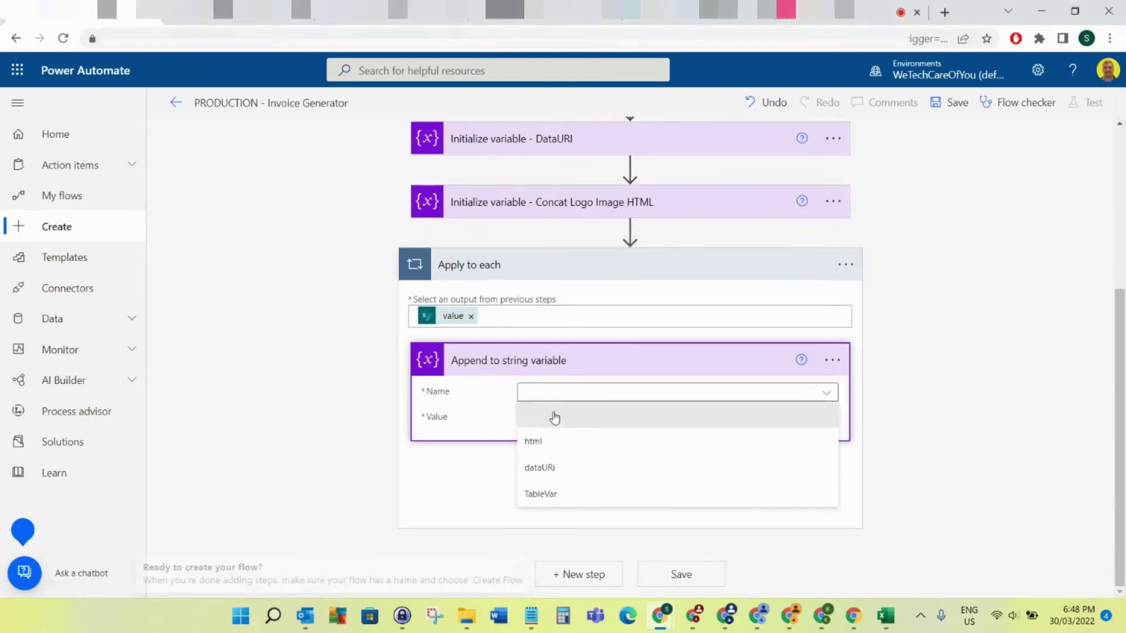
click(567, 494)
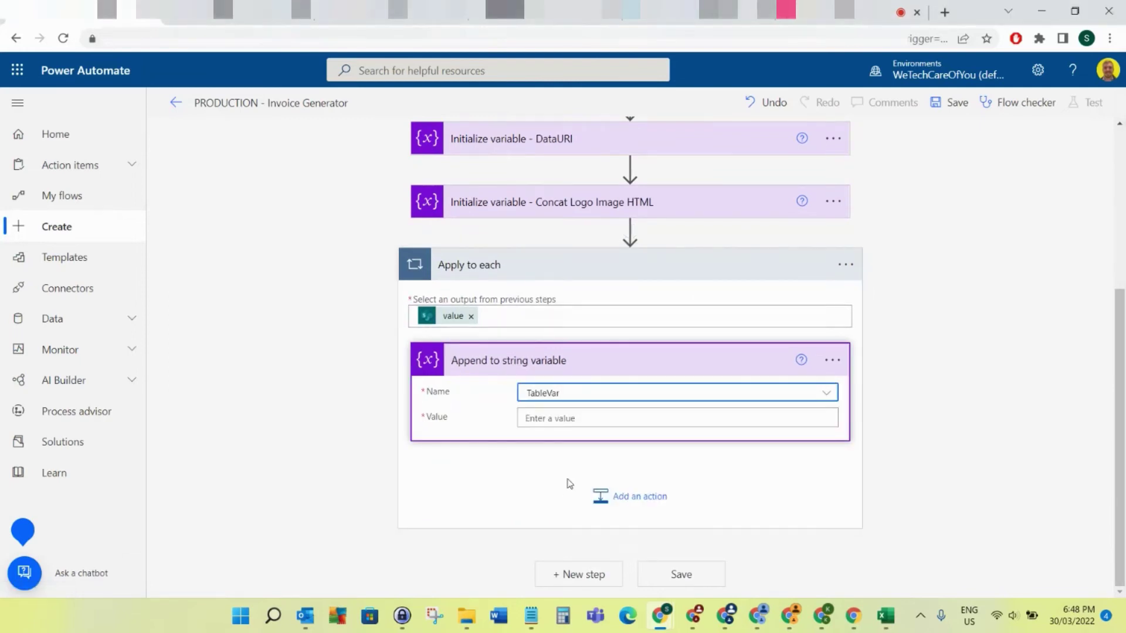
click(668, 418)
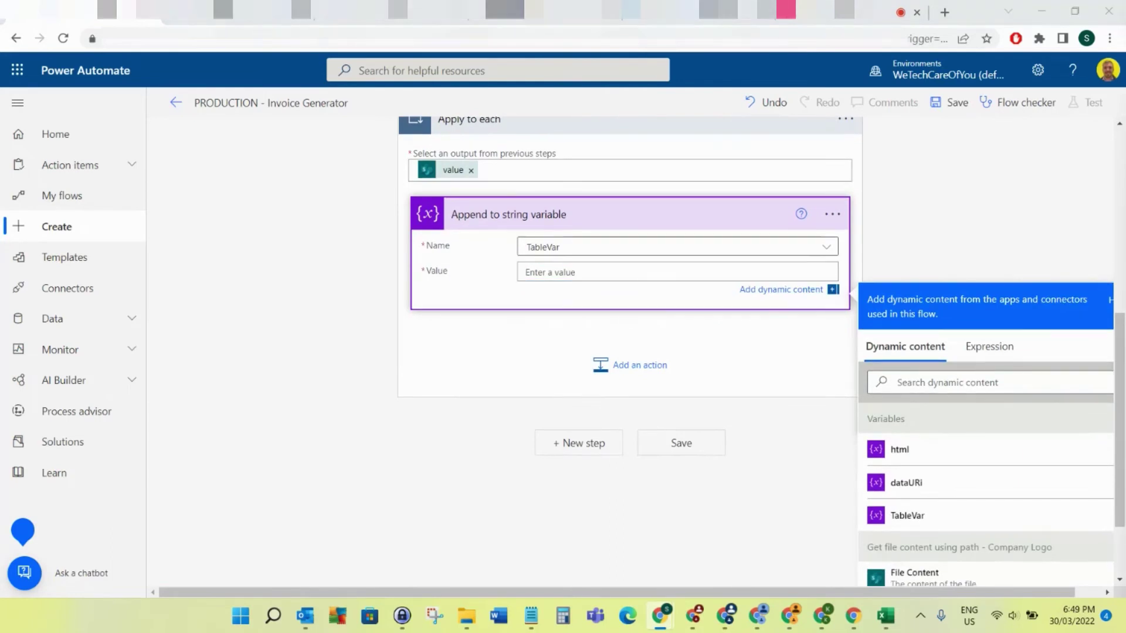
- Paste the <tr> row with Description, Units and TotalAmount cells, then view INV-19.pdf
click(550, 270)
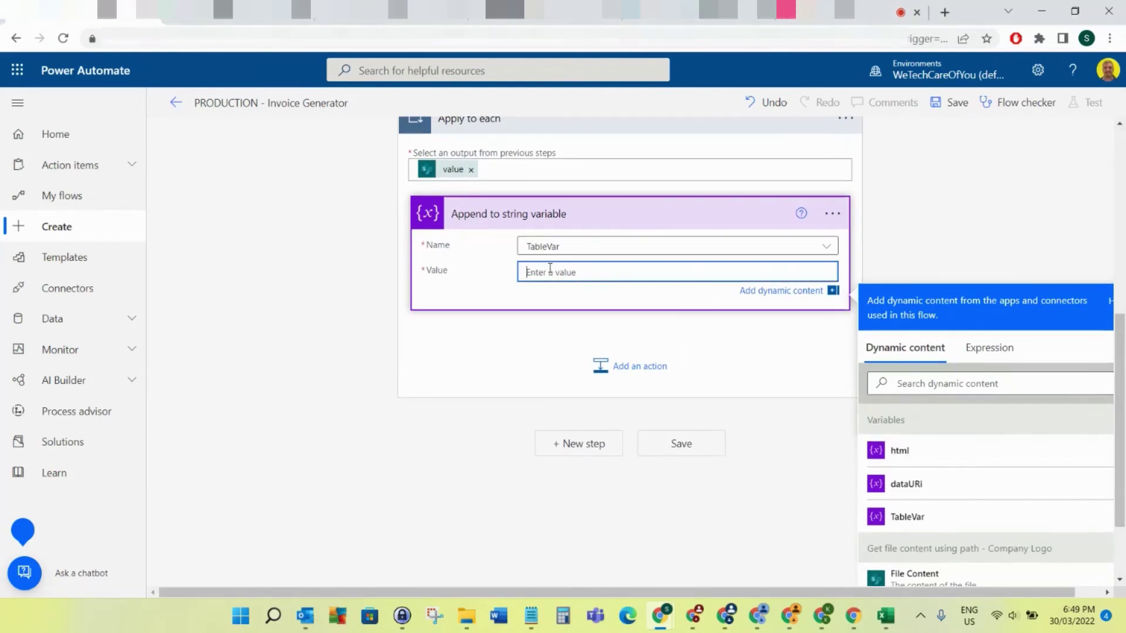
text(<tr> <td id="td2">Description</th> <td id="td1">Units</th> <td id="td1">TotalAmount</th> </tr>)
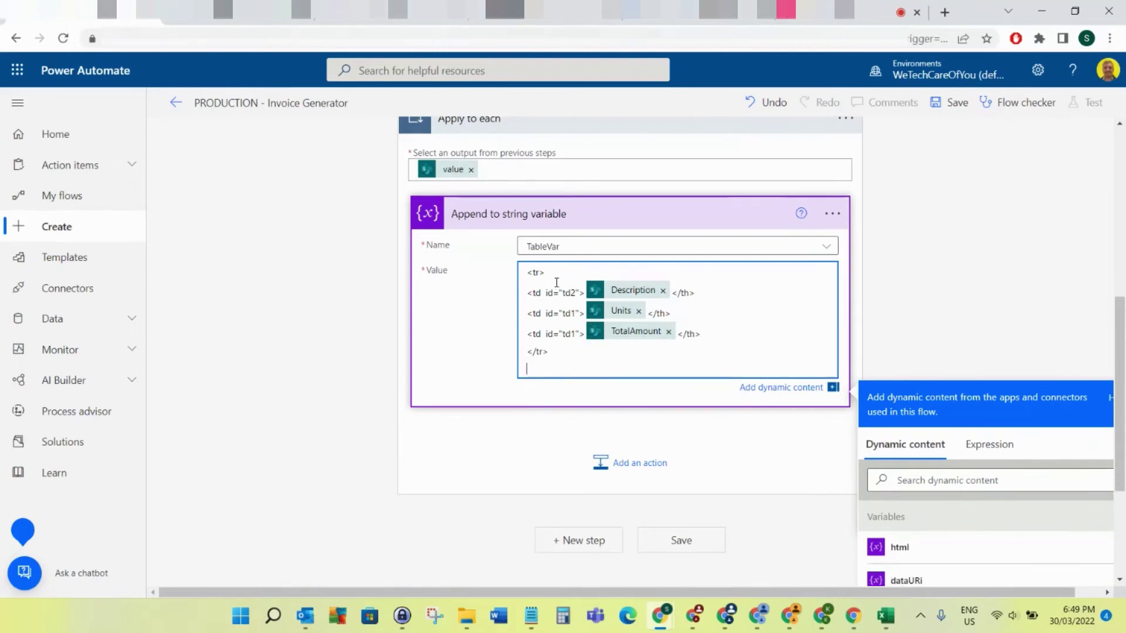
scroll(461, 223, up, 1)
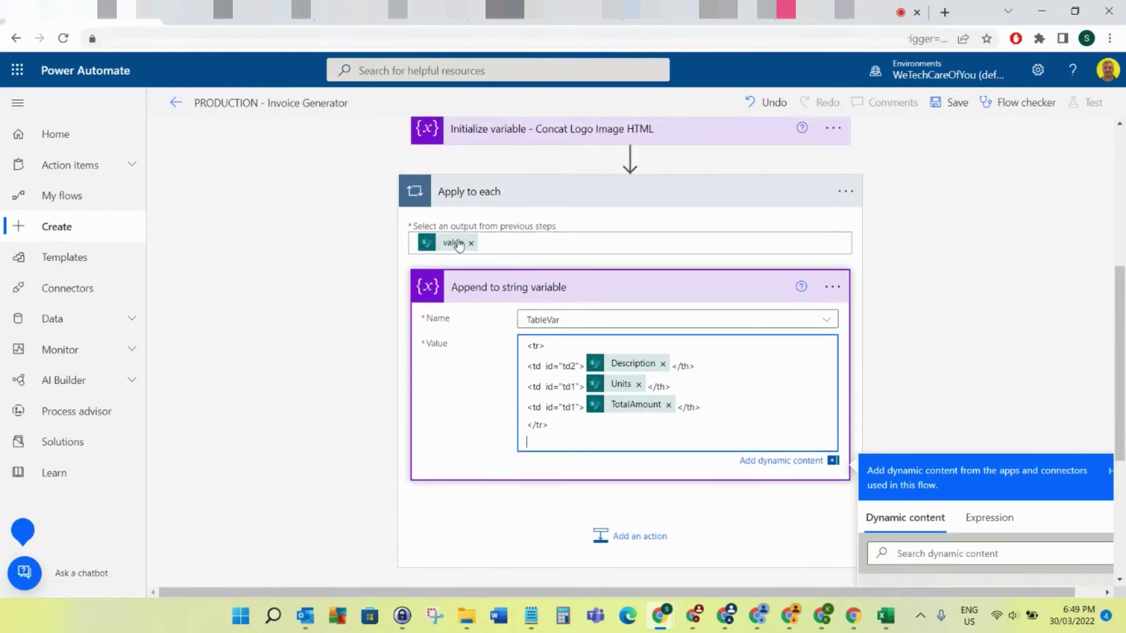
scroll(459, 245, up, 5)
scroll(533, 216, down, 4)
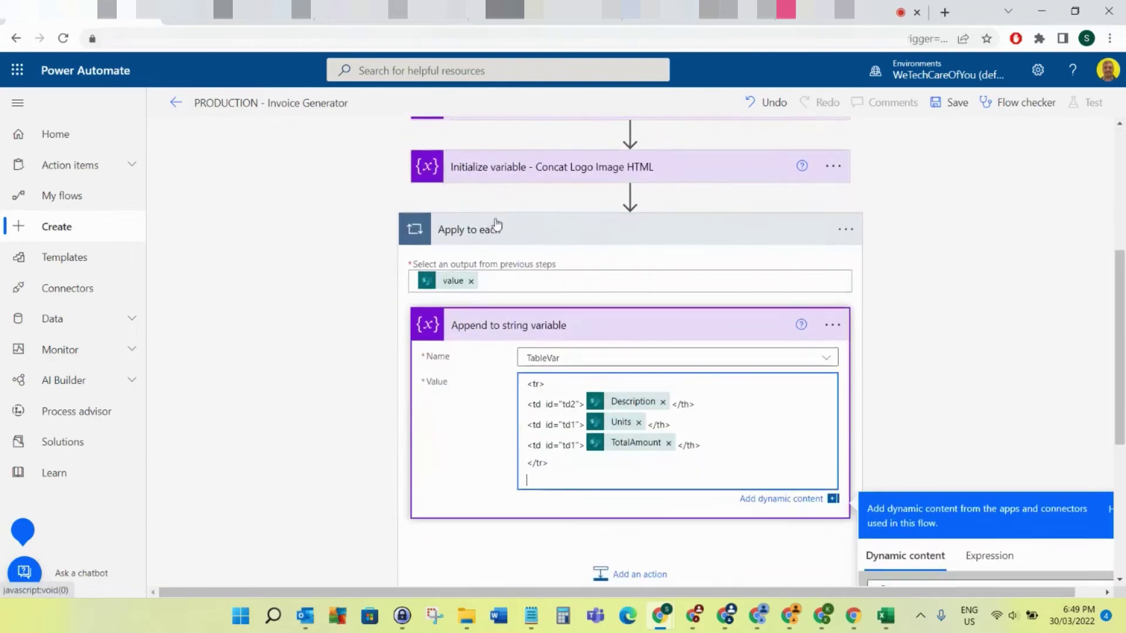
scroll(495, 225, down, 1)
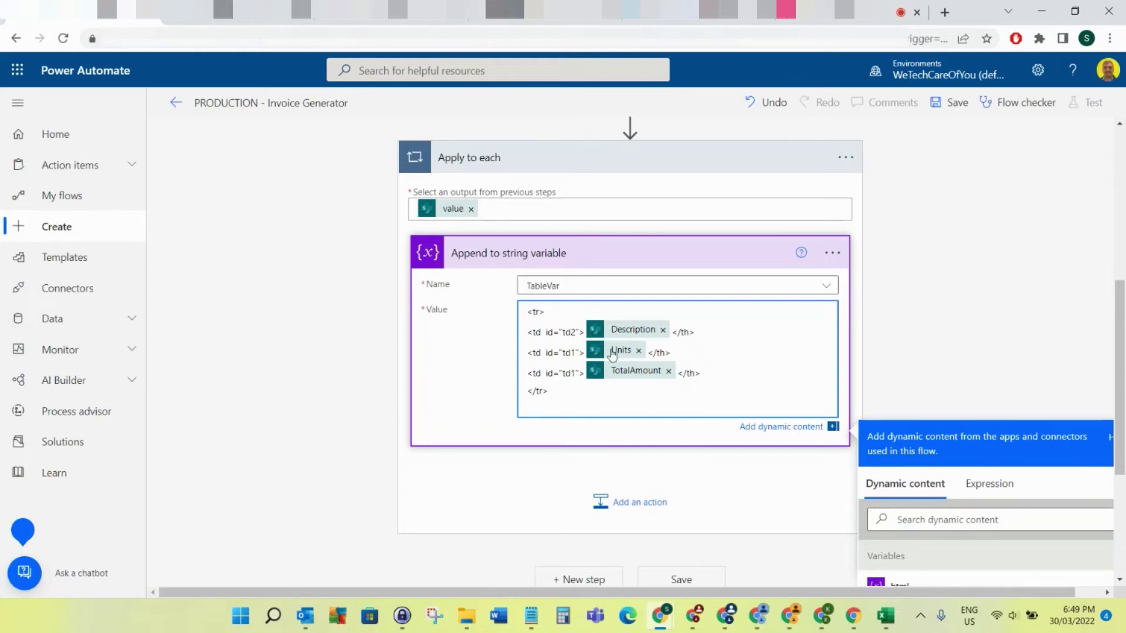
click(553, 19)
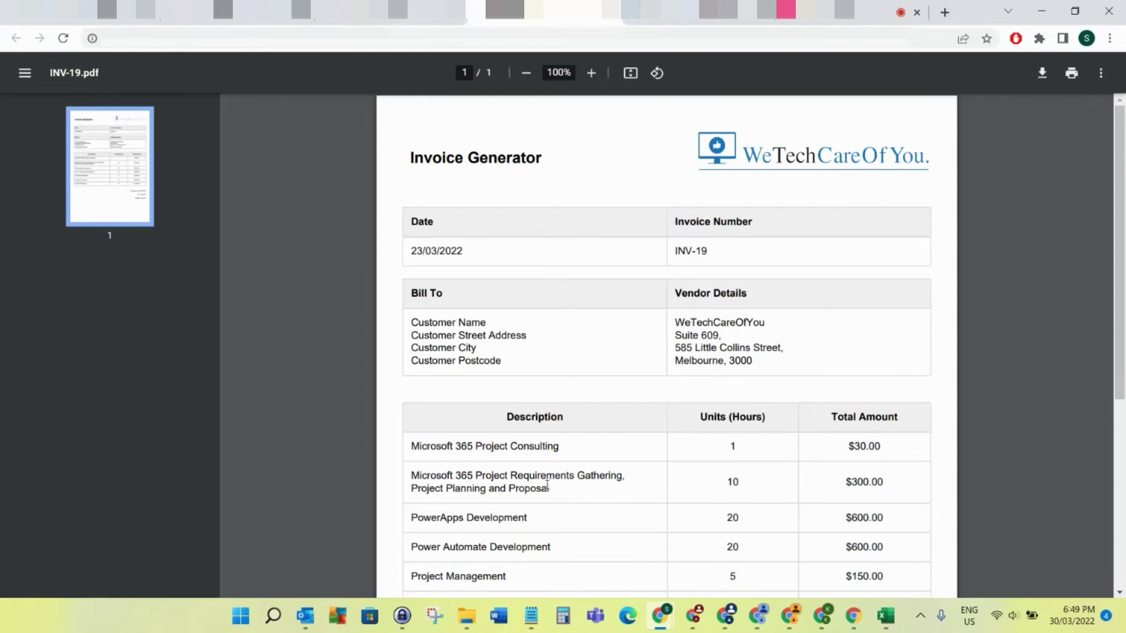
- Back in the flow editor, review the appended table-row markup and its td tags in TableVar's value
click(67, 10)
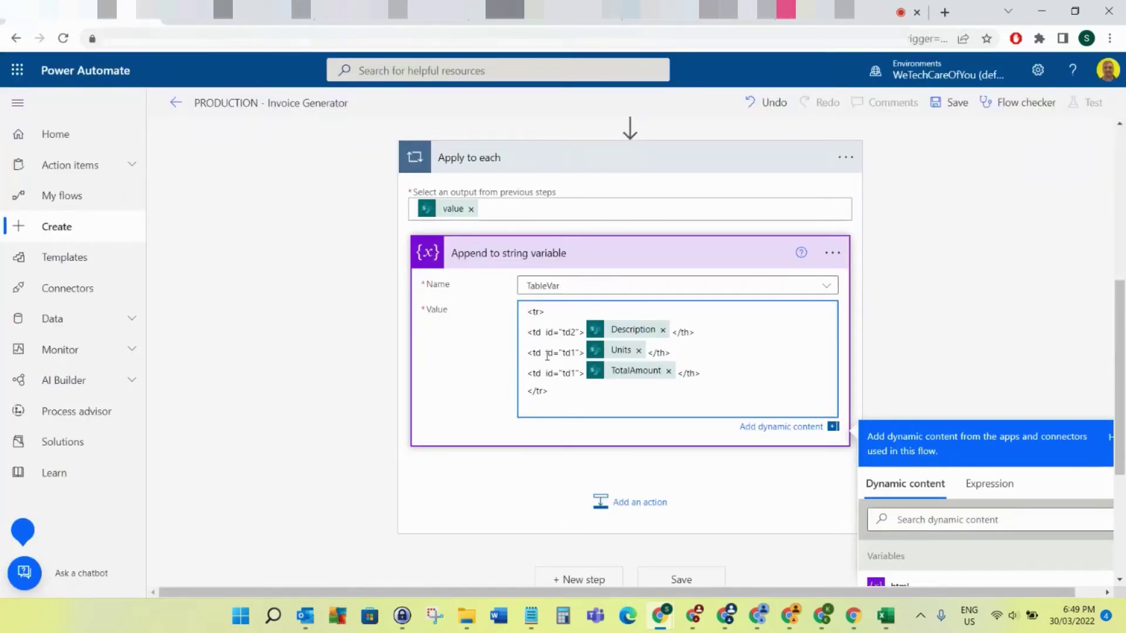
double_click(535, 311)
double_click(534, 332)
click(553, 373)
mouse_move(549, 388)
mouse_down()
mouse_move(531, 311)
mouse_move(567, 376)
mouse_move(563, 391)
mouse_up()
click(563, 391)
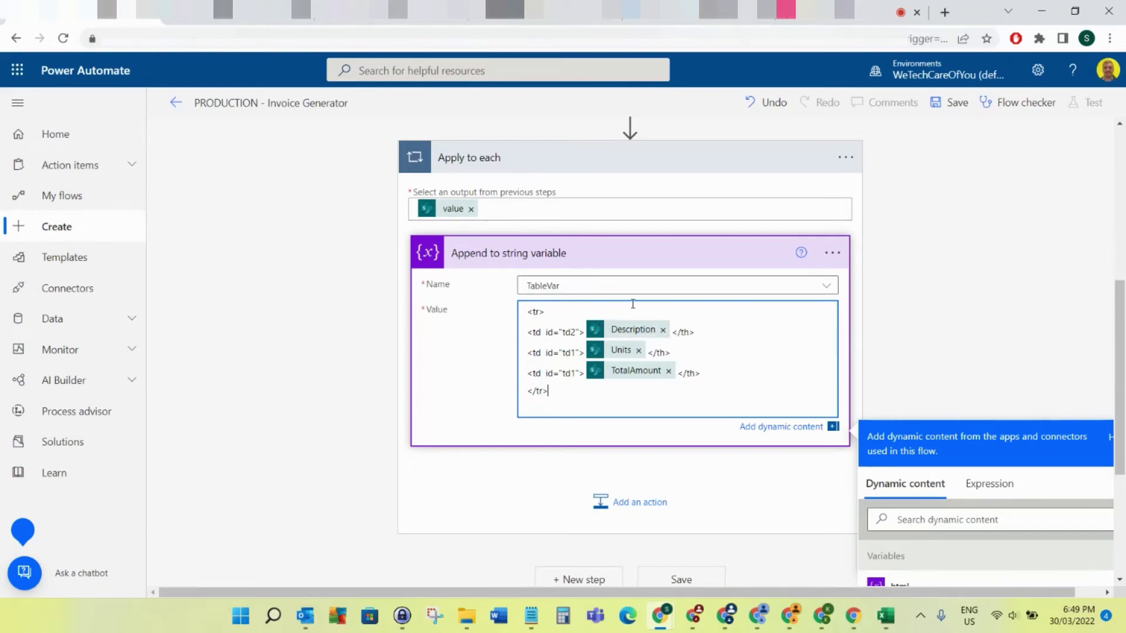
- Compare the INV-19 PDF's item rows and totals against the row HTML, then finish editing the value
key(ctrl+Tab)
scroll(565, 458, down, 4)
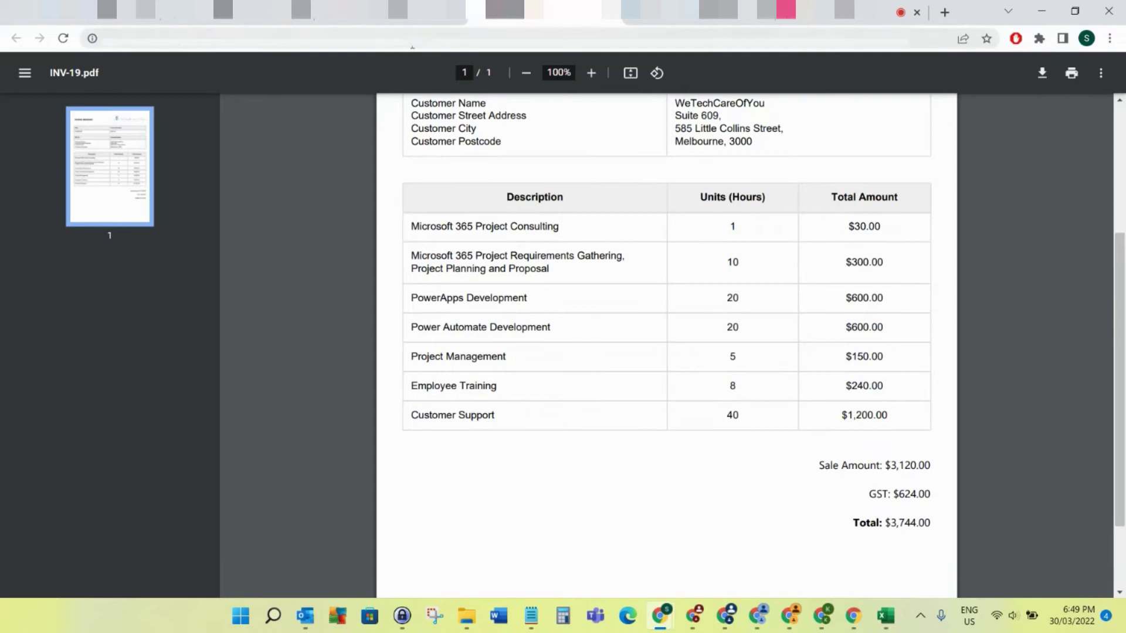
key(ctrl+shift+Tab)
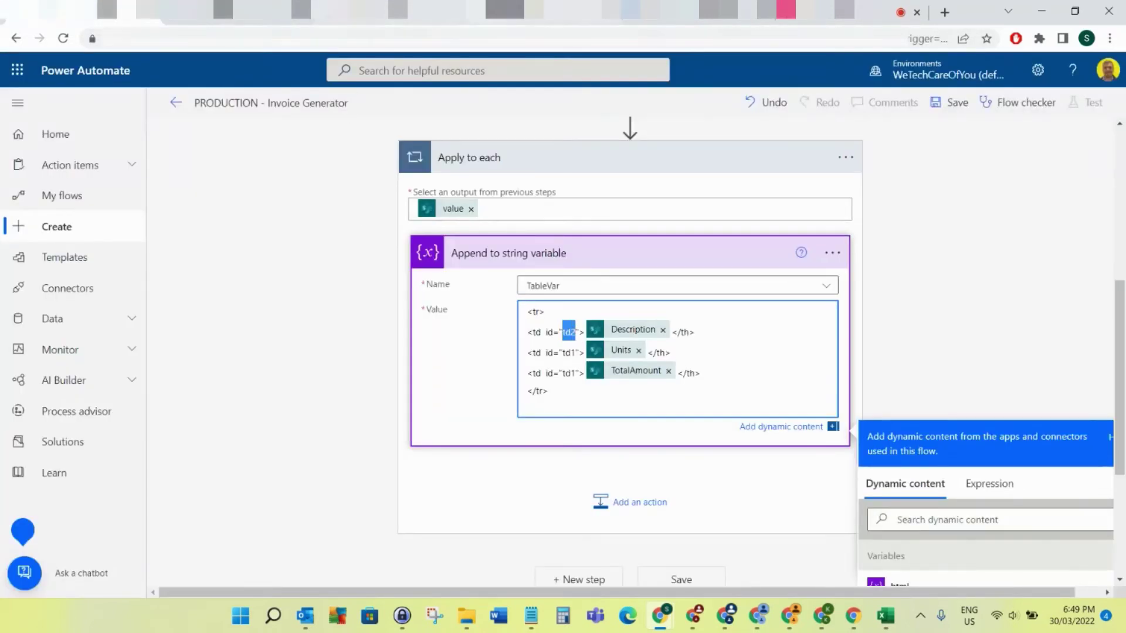
key(ctrl+Tab)
scroll(651, 363, up, 3)
scroll(599, 387, down, 1)
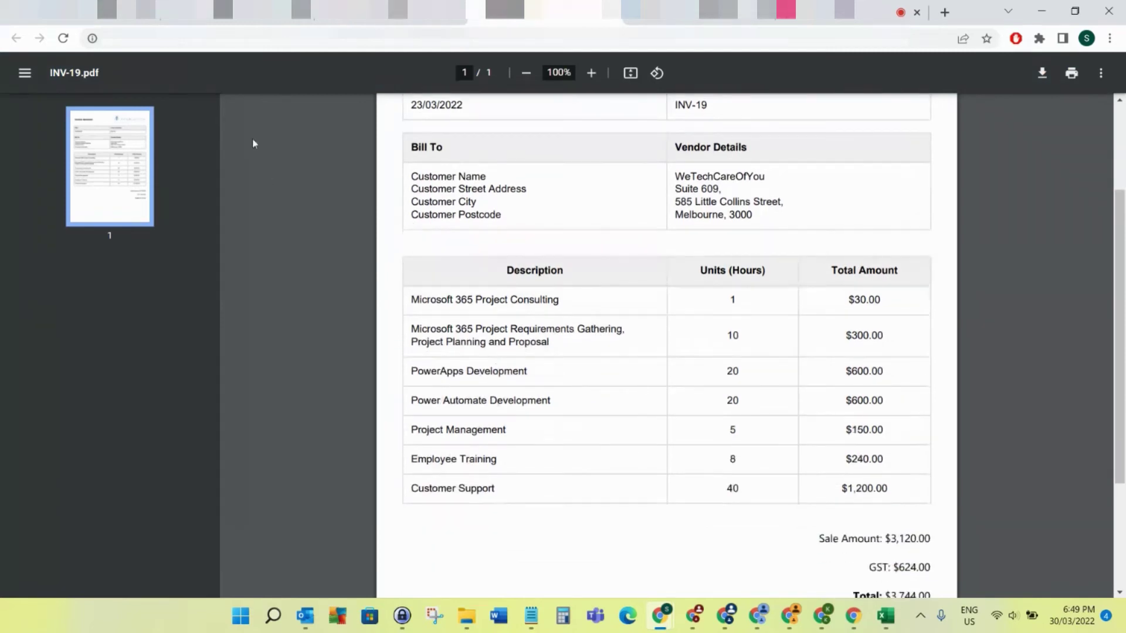
key(ctrl+shift+Tab)
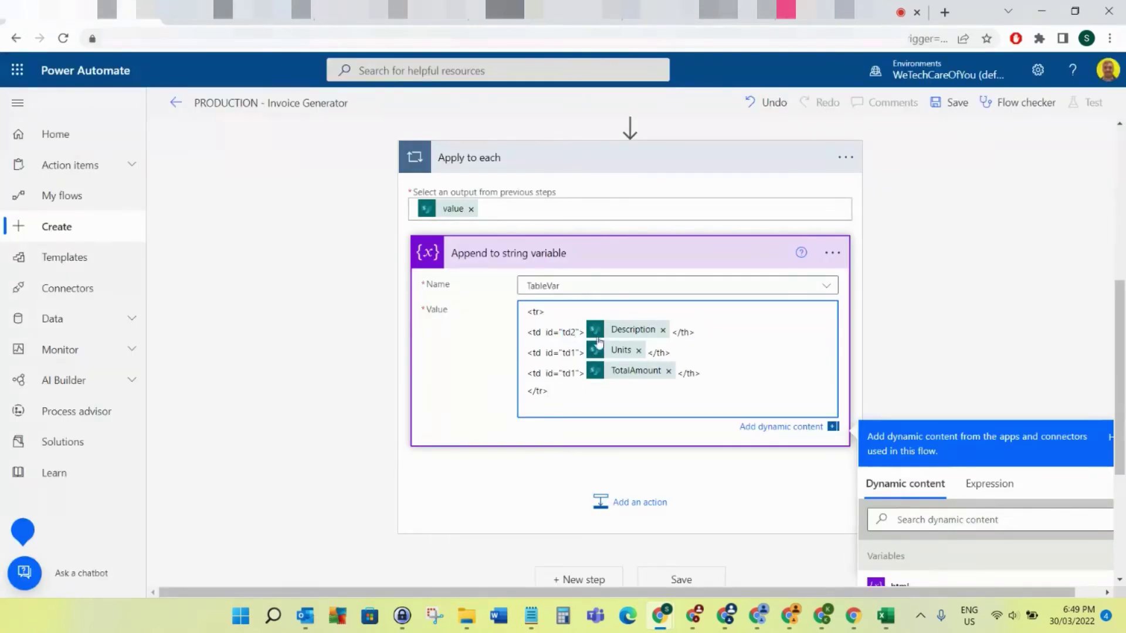
click(270, 296)
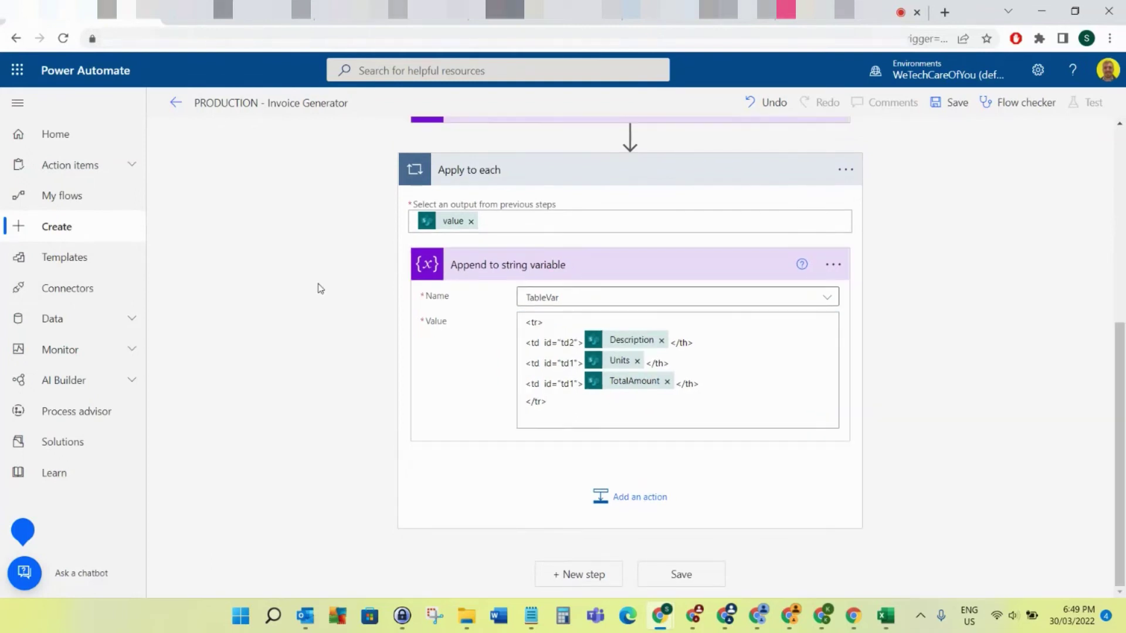
- Rename the Apply to each loop by appending '- Create HTML' to its title
scroll(318, 290, up, 4)
click(848, 390)
click(903, 411)
click(585, 390)
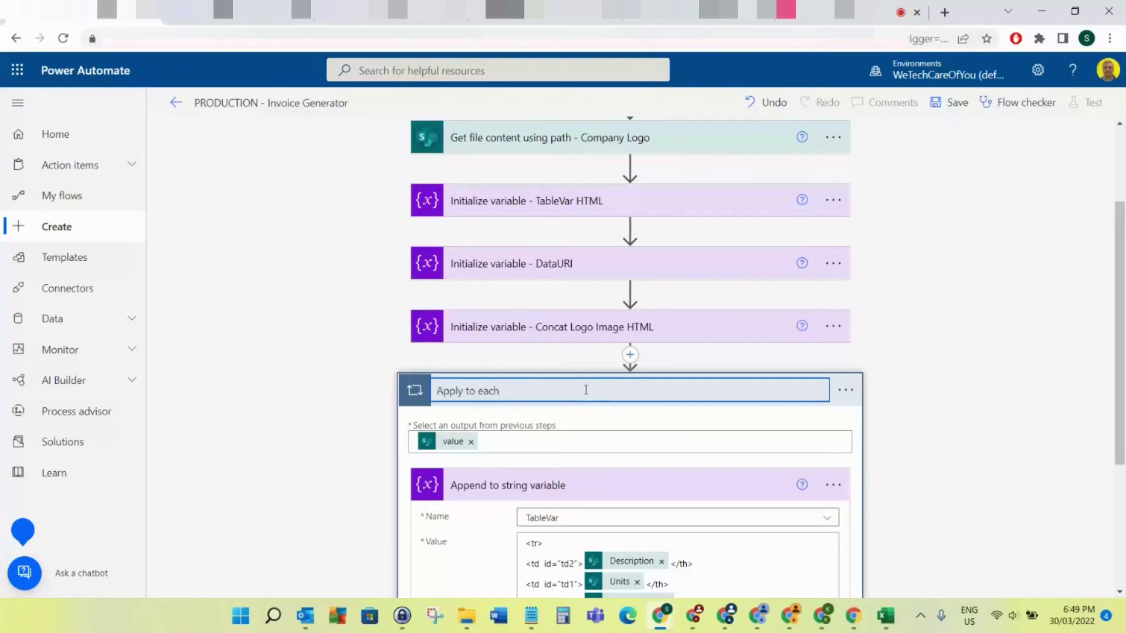
text(- Create HTML)
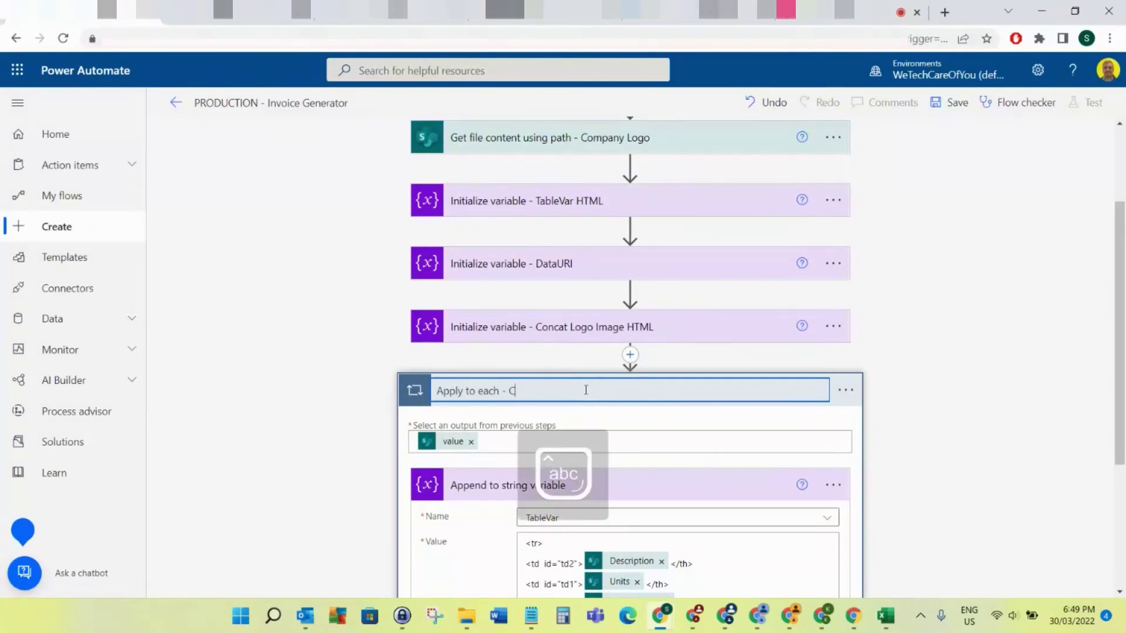
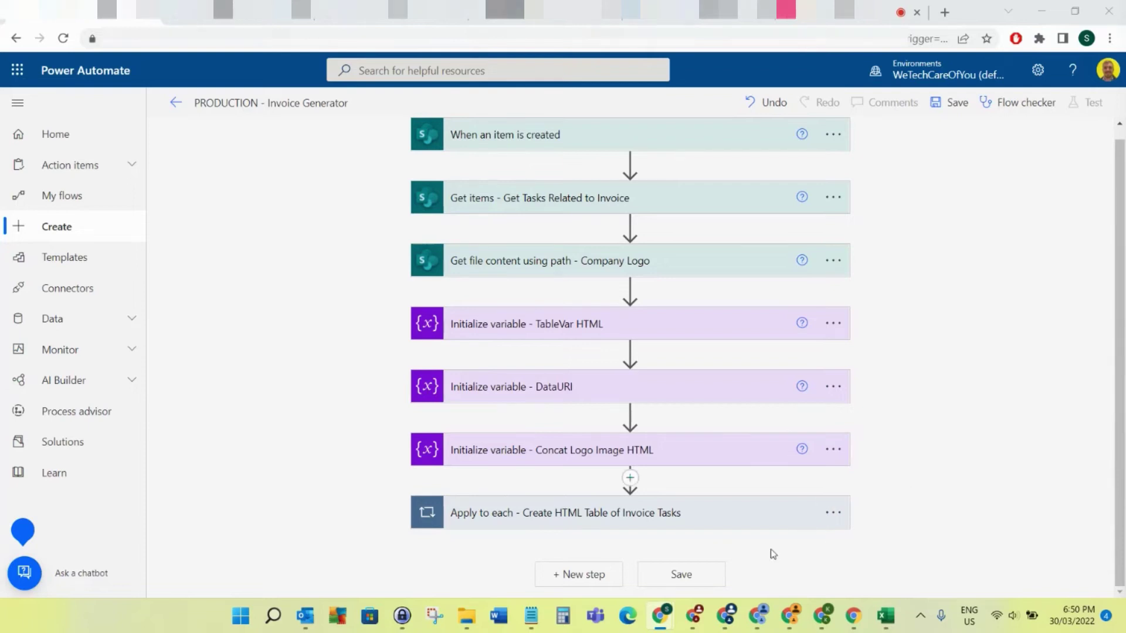
- Search 'create file' and add the OneDrive for Business Create file action below the Apply to each loop
click(578, 575)
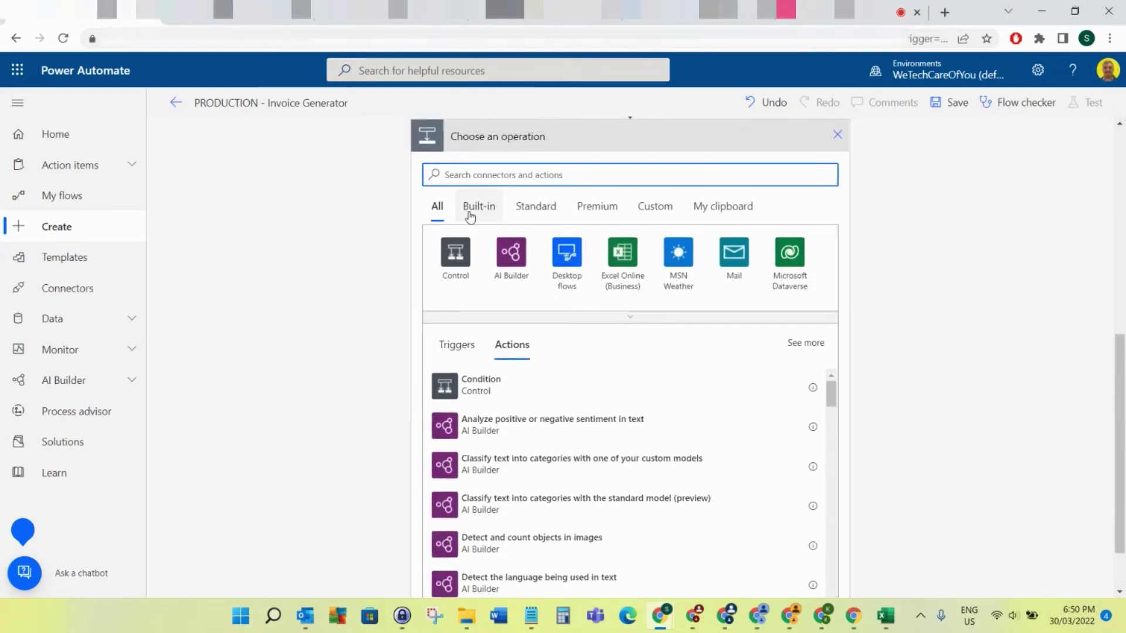
click(470, 216)
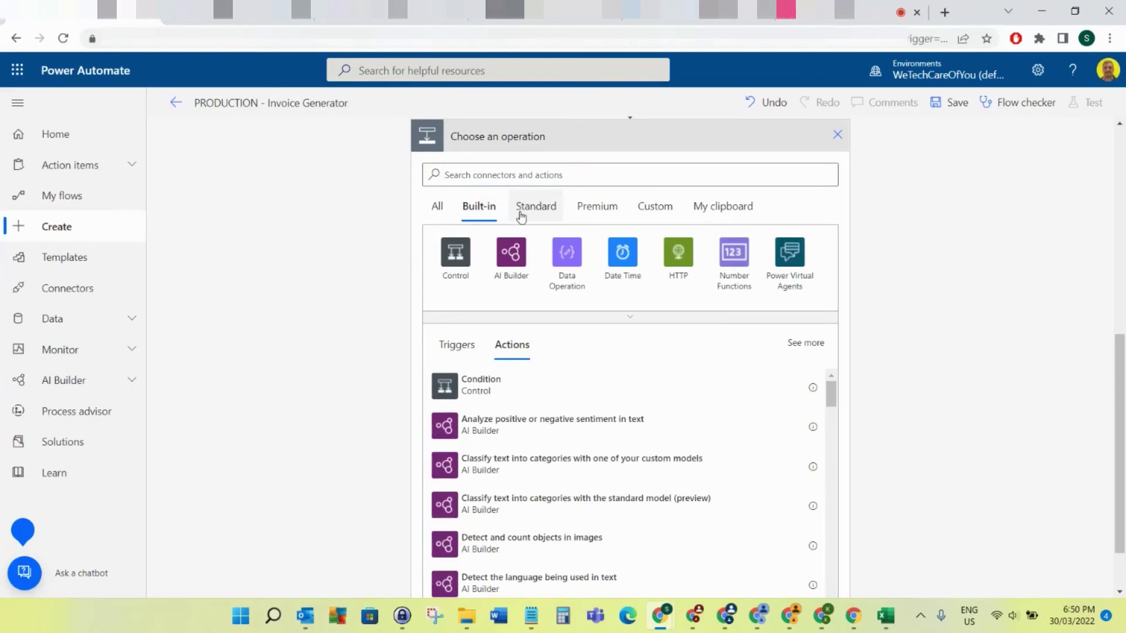
click(518, 176)
text(create file)
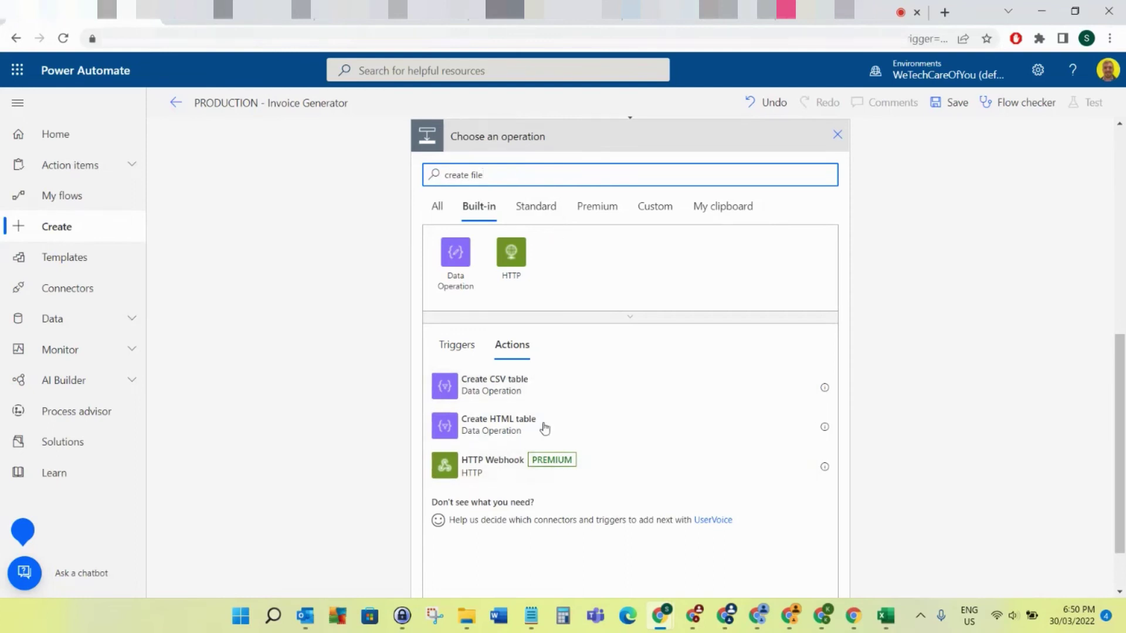
click(437, 207)
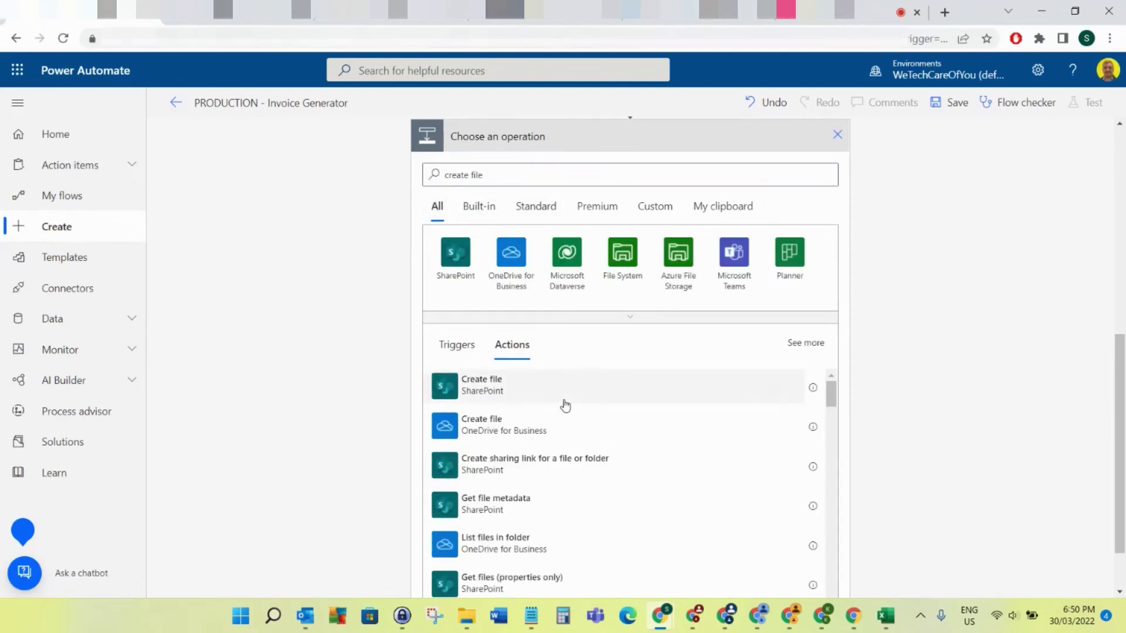
click(501, 434)
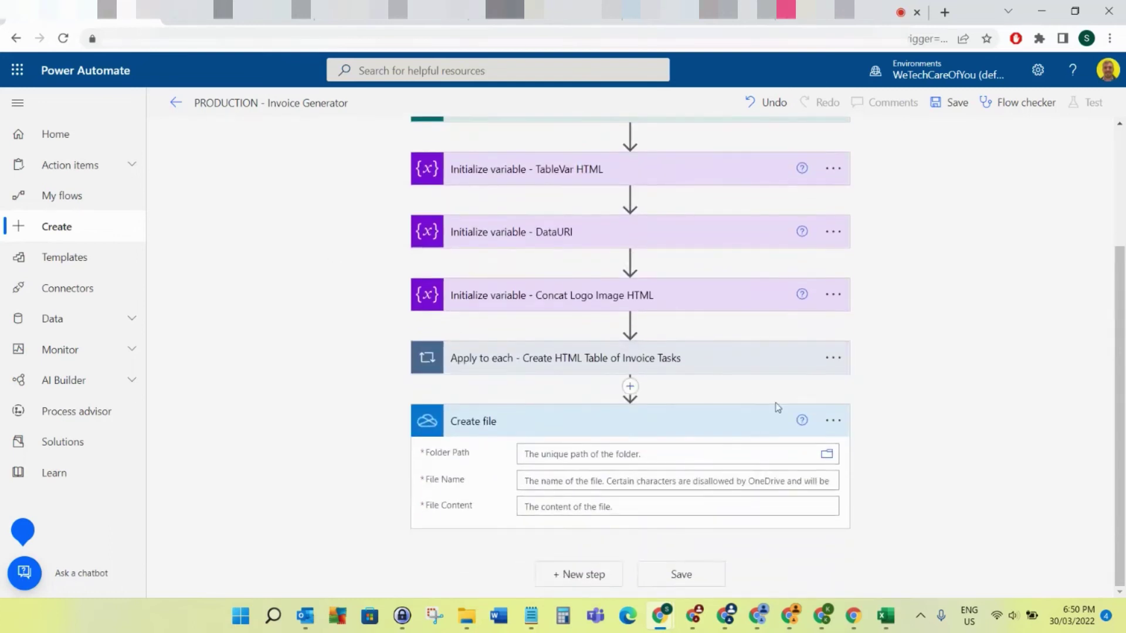
- Rename the action to 'Create file - Create HTML file for conversion'
click(833, 420)
click(891, 342)
click(597, 426)
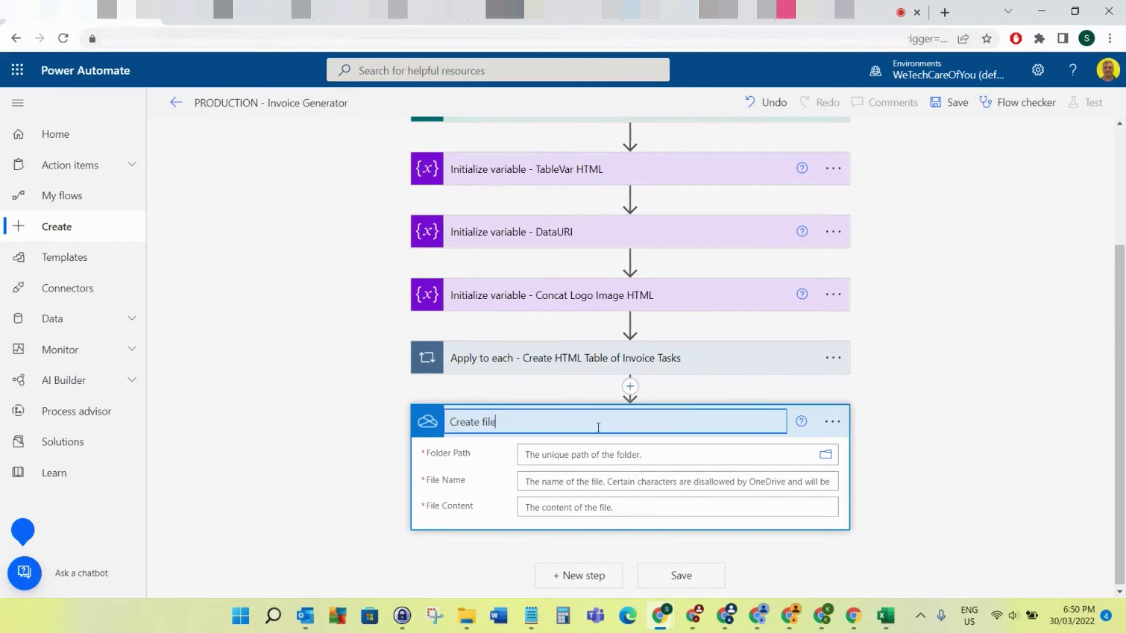
key(Caps_Lock)
text(Create HTML)
key(Caps_Lock)
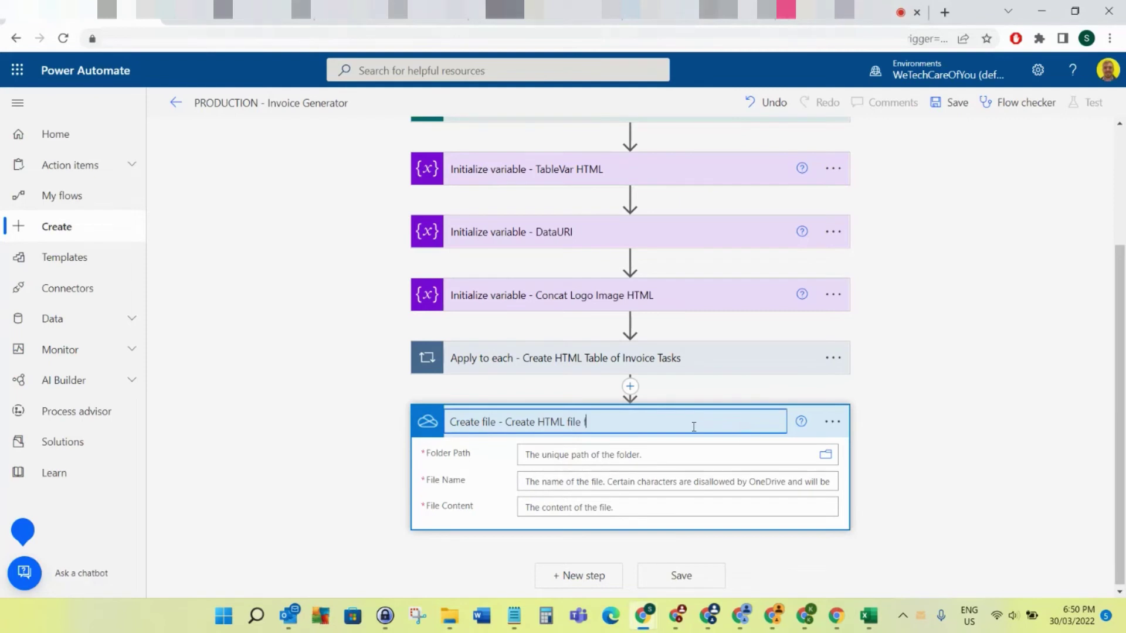
click(903, 402)
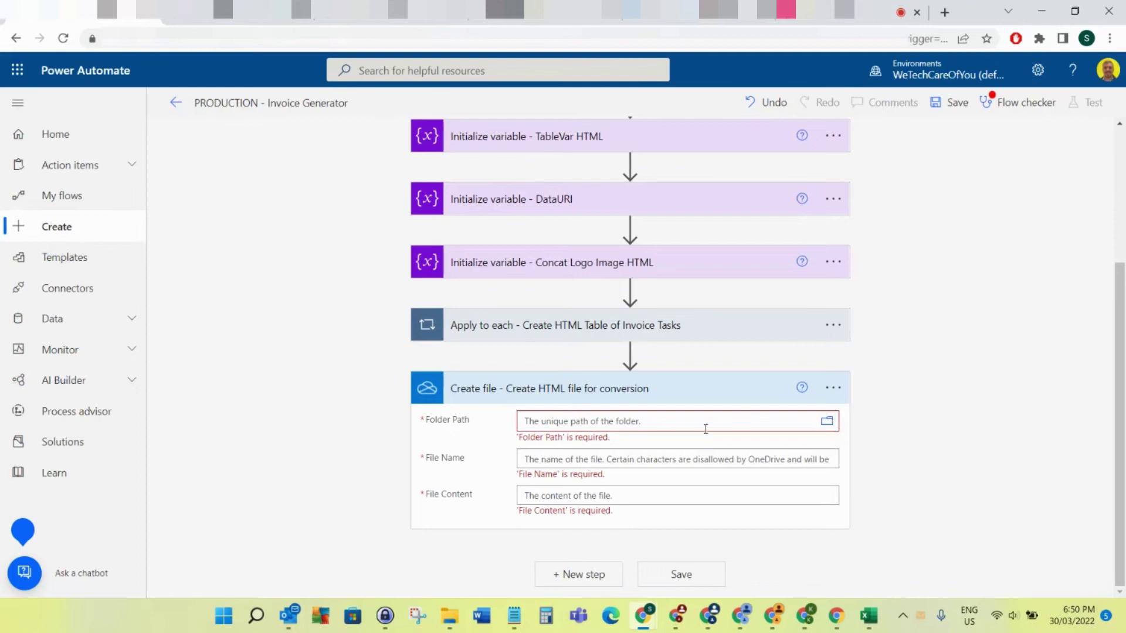
- Set the Folder Path to /PDF Flow by browsing the OneDrive Root folder
click(596, 418)
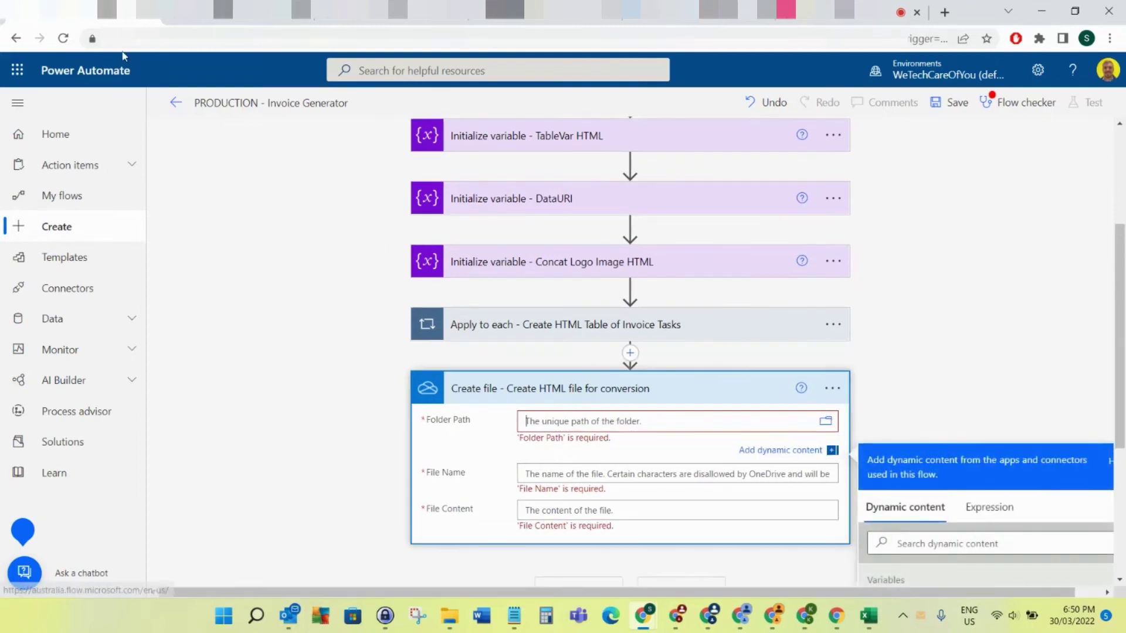
click(18, 69)
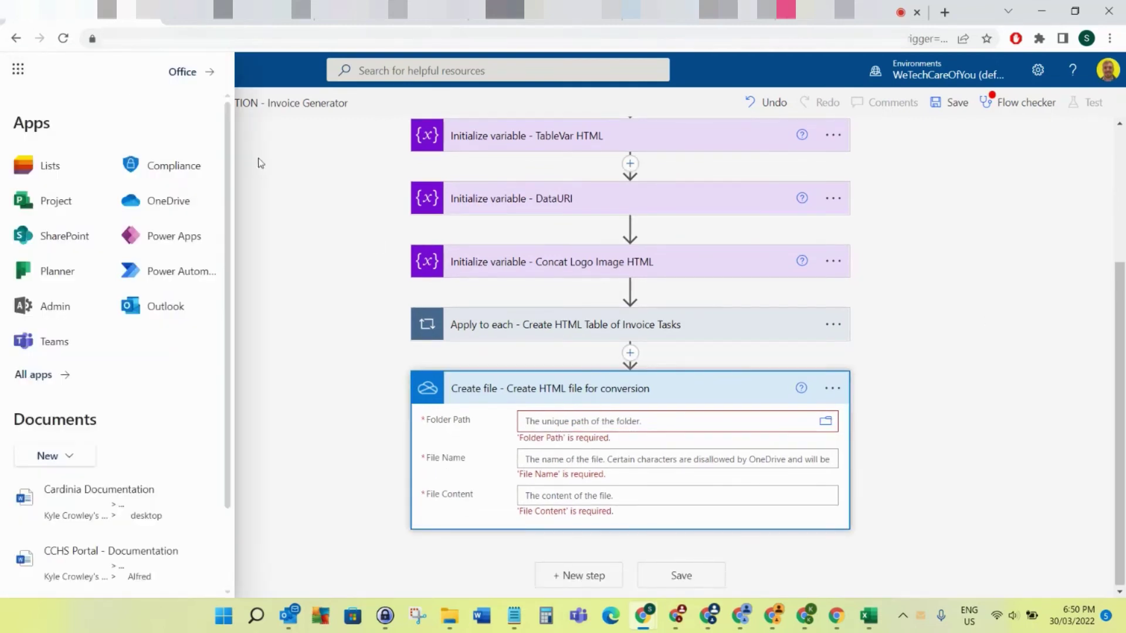
click(311, 197)
click(827, 422)
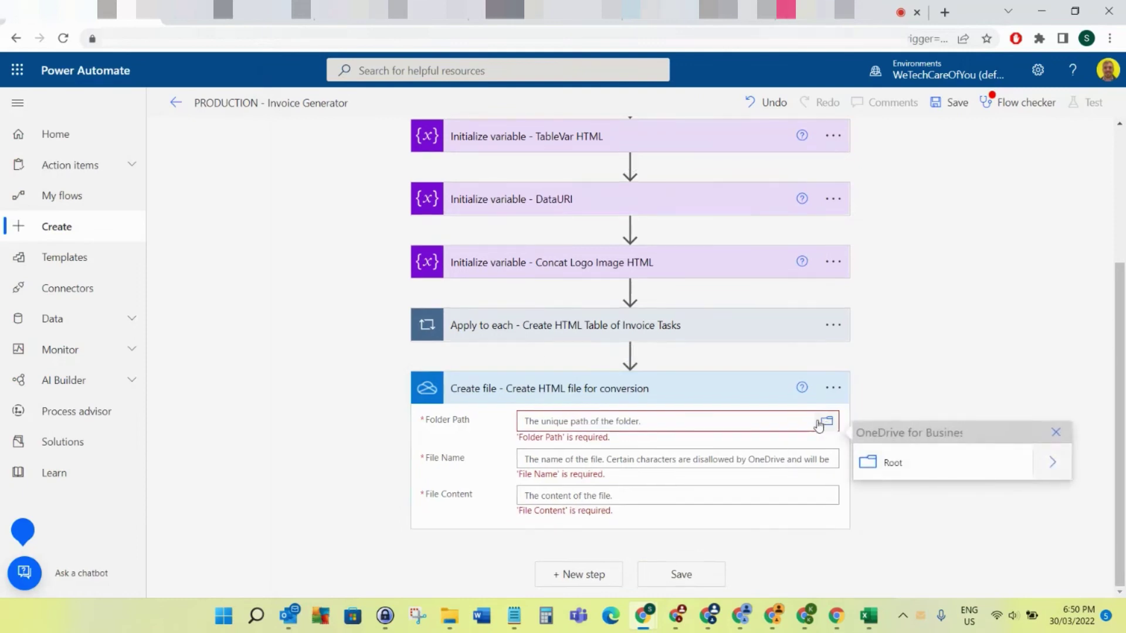
click(1050, 461)
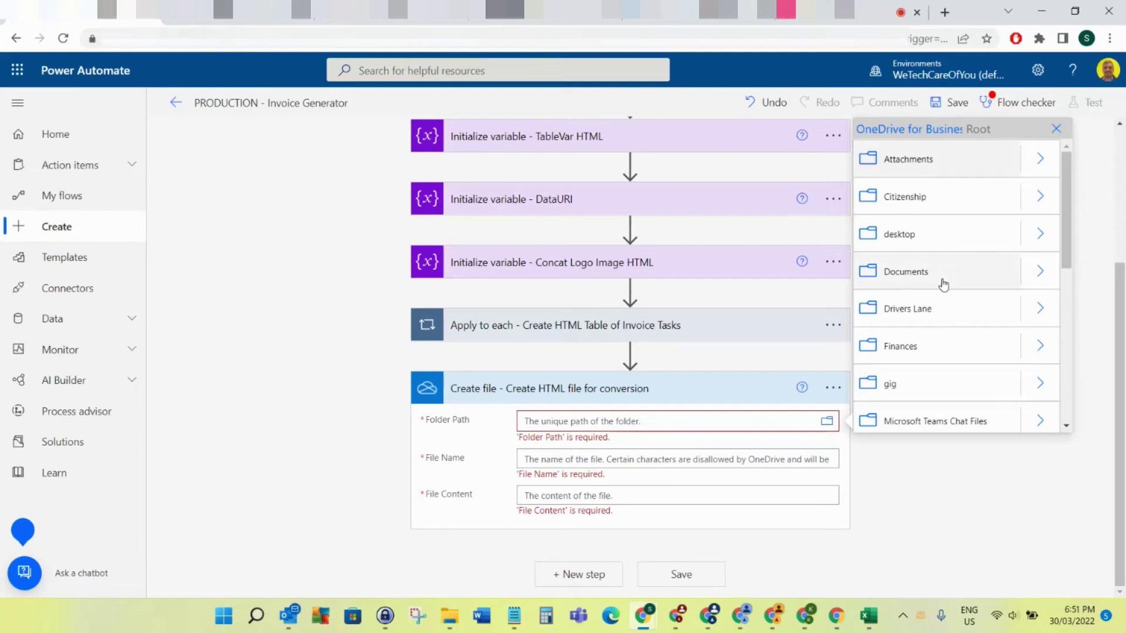
scroll(945, 234, down, 4)
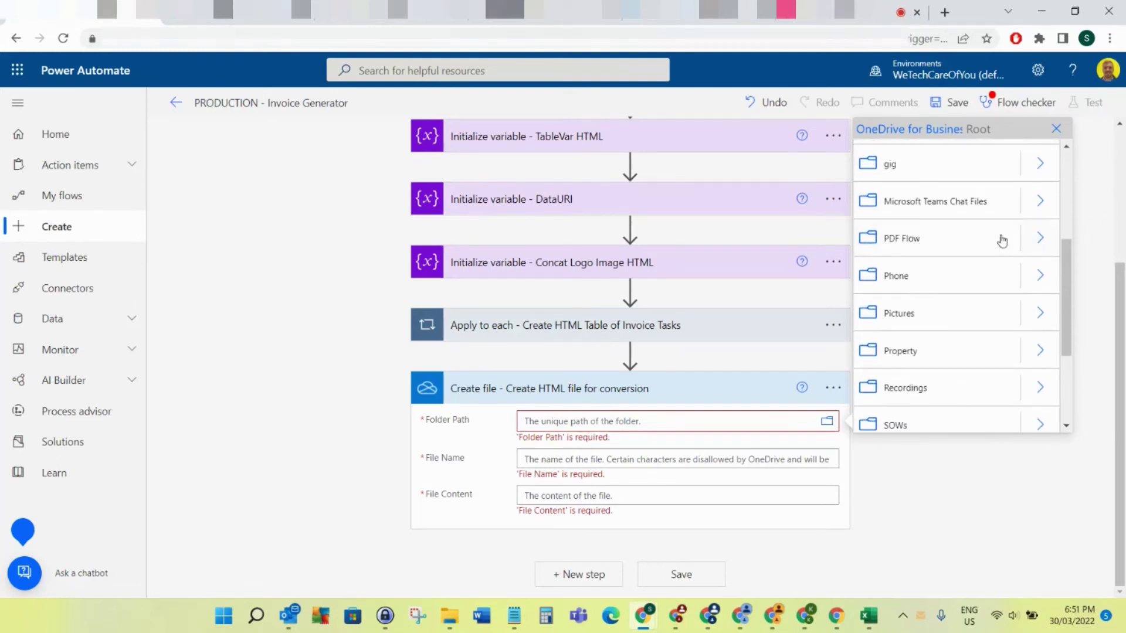
click(428, 320)
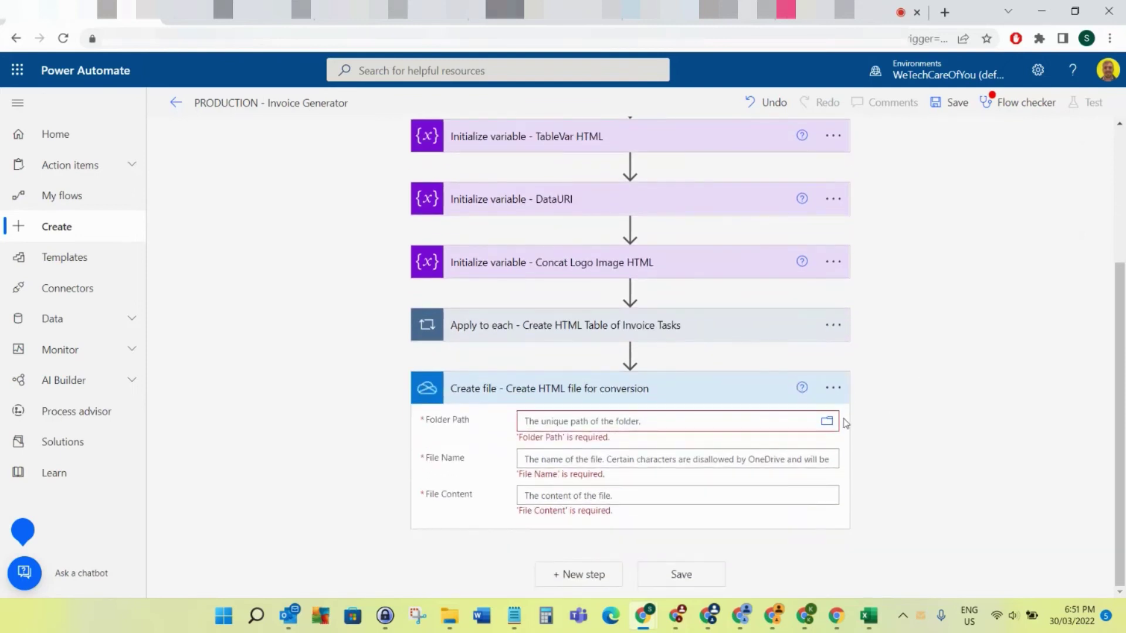
click(827, 423)
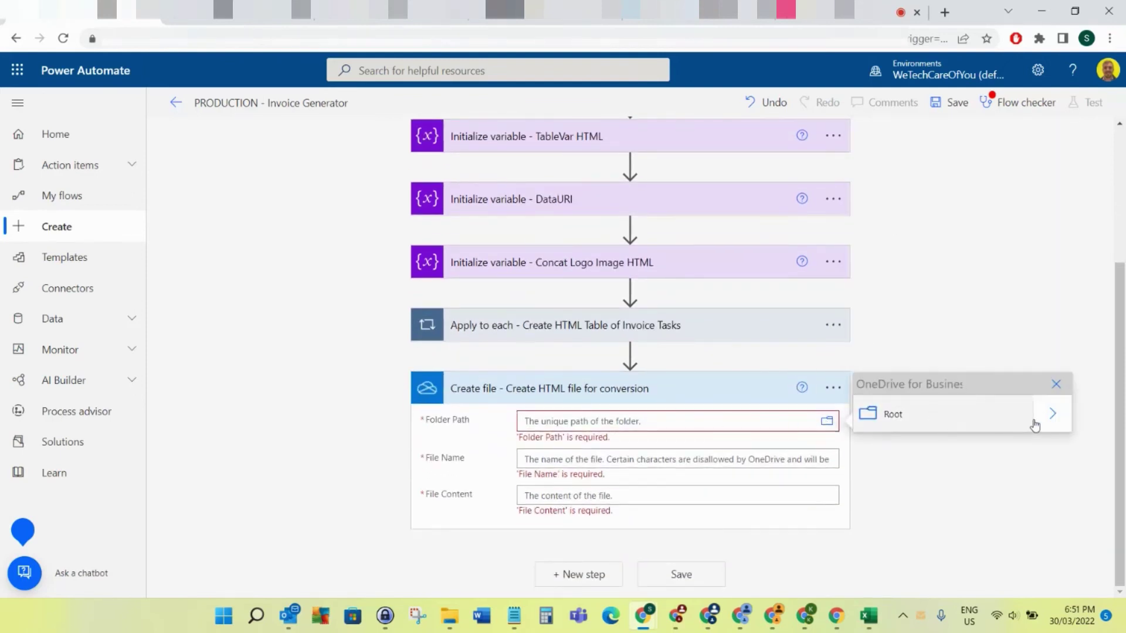
scroll(977, 317, down, 3)
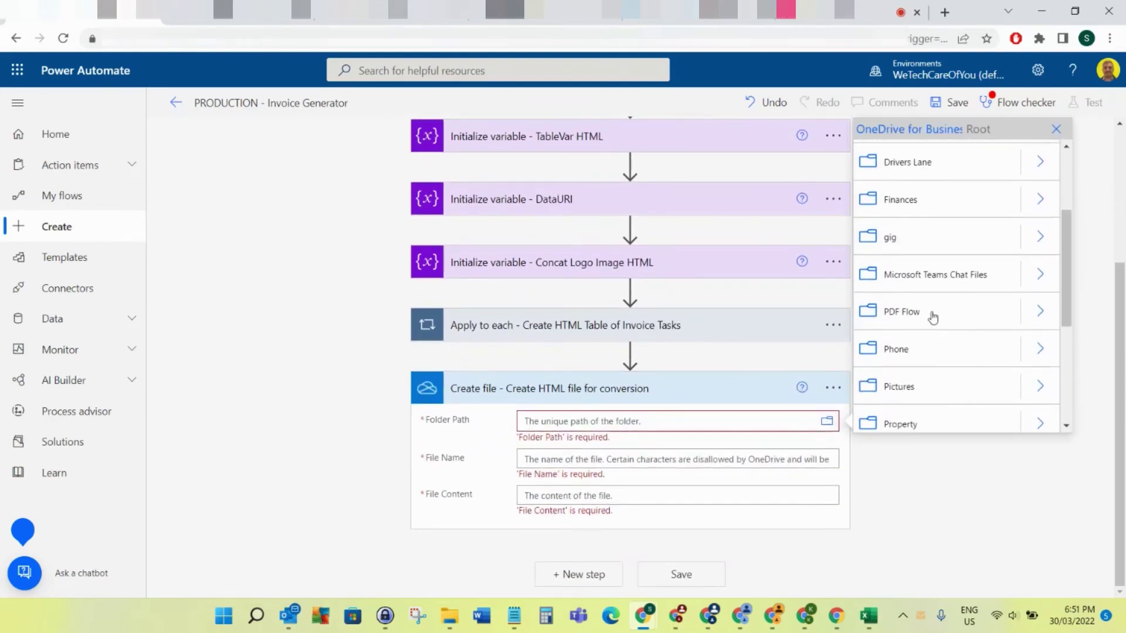
click(993, 313)
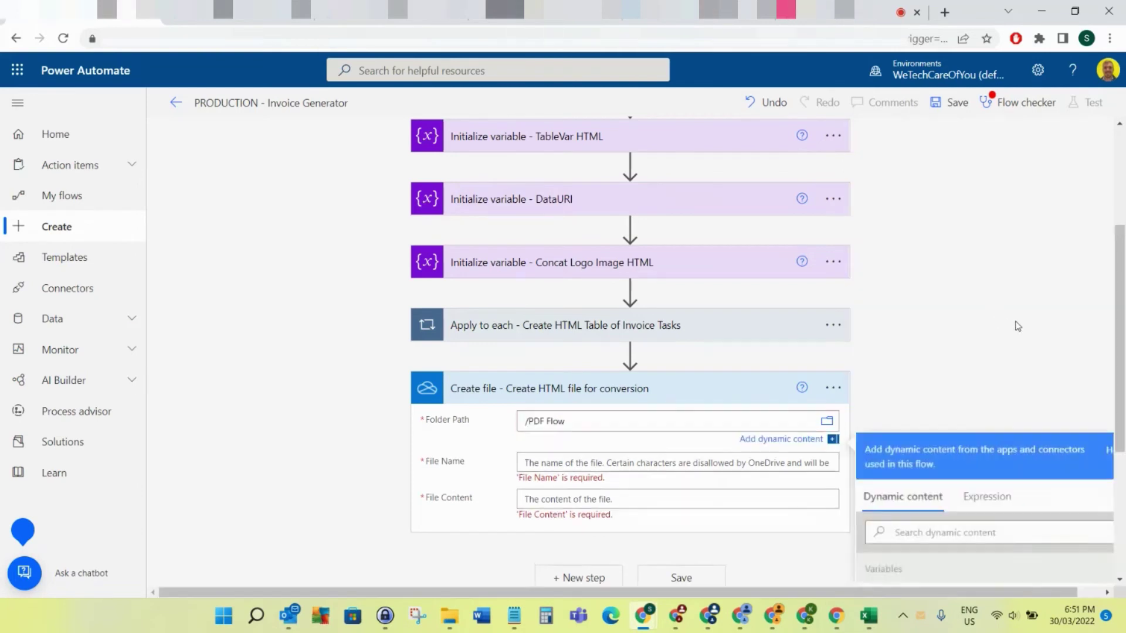
- Enter NewForm.html as the File Name, then switch to the INV-19.pdf invoice tab
click(553, 316)
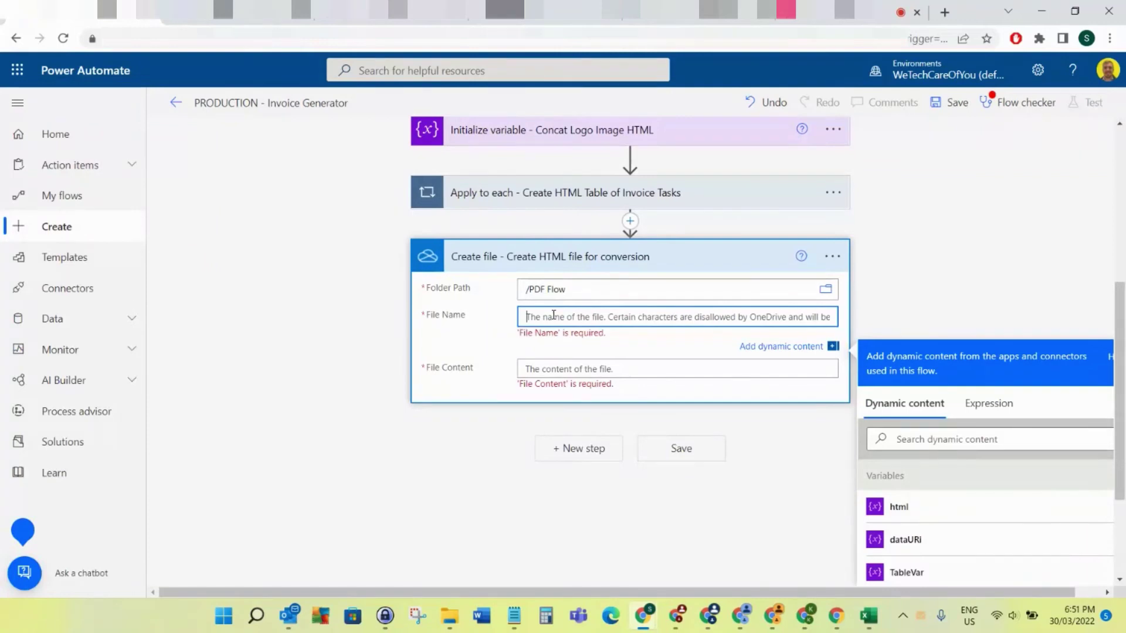
text(NewForm)
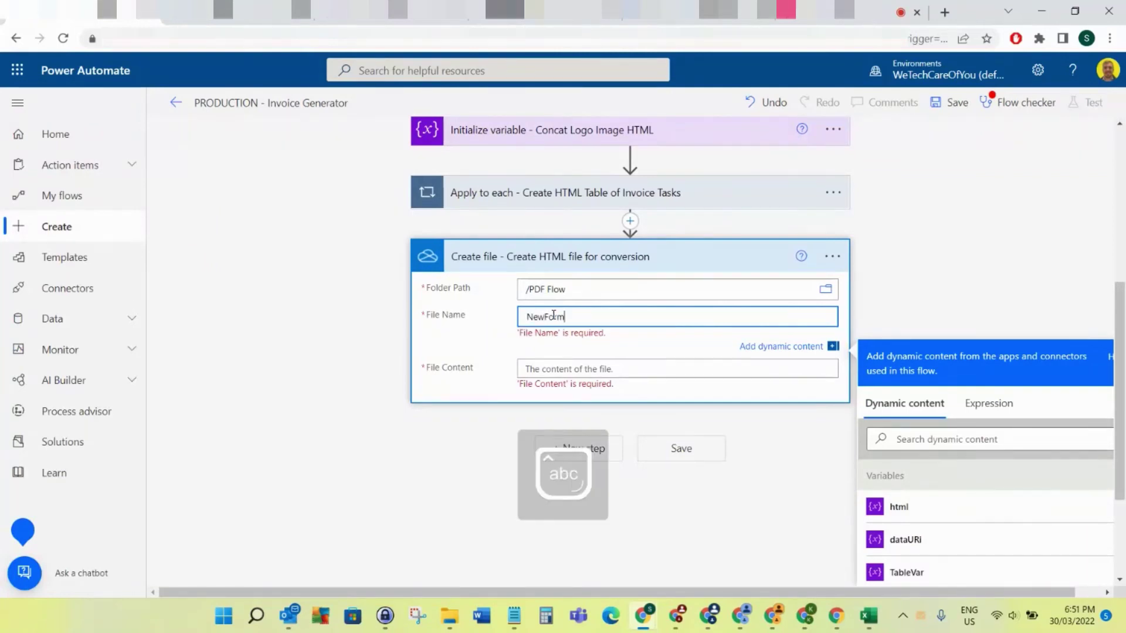
text(.html)
scroll(519, 311, down, 1)
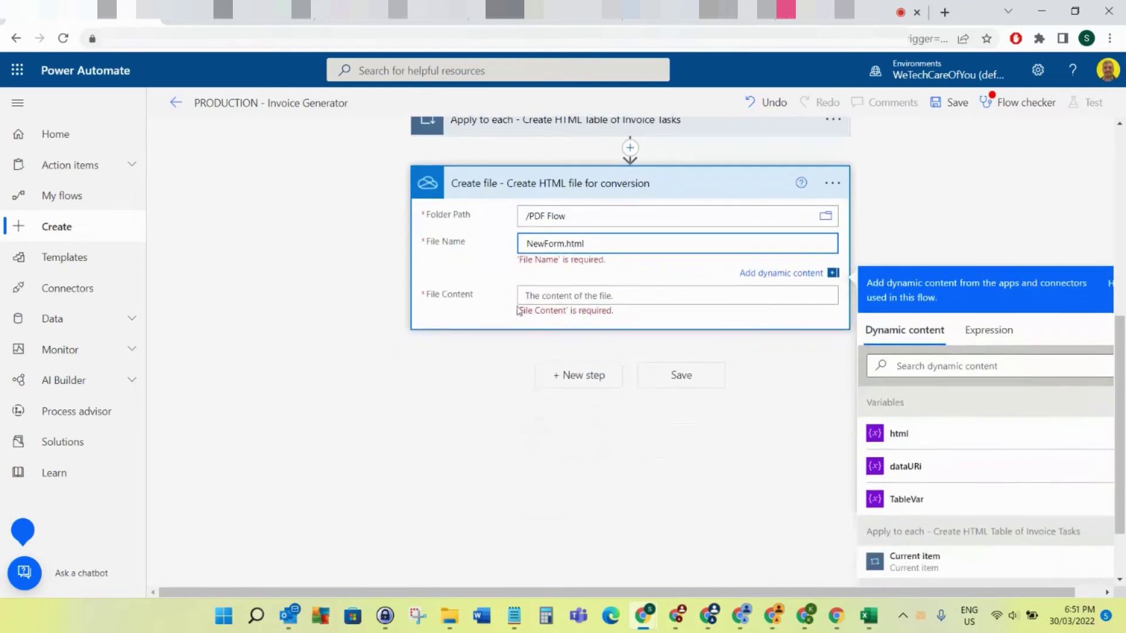
click(570, 293)
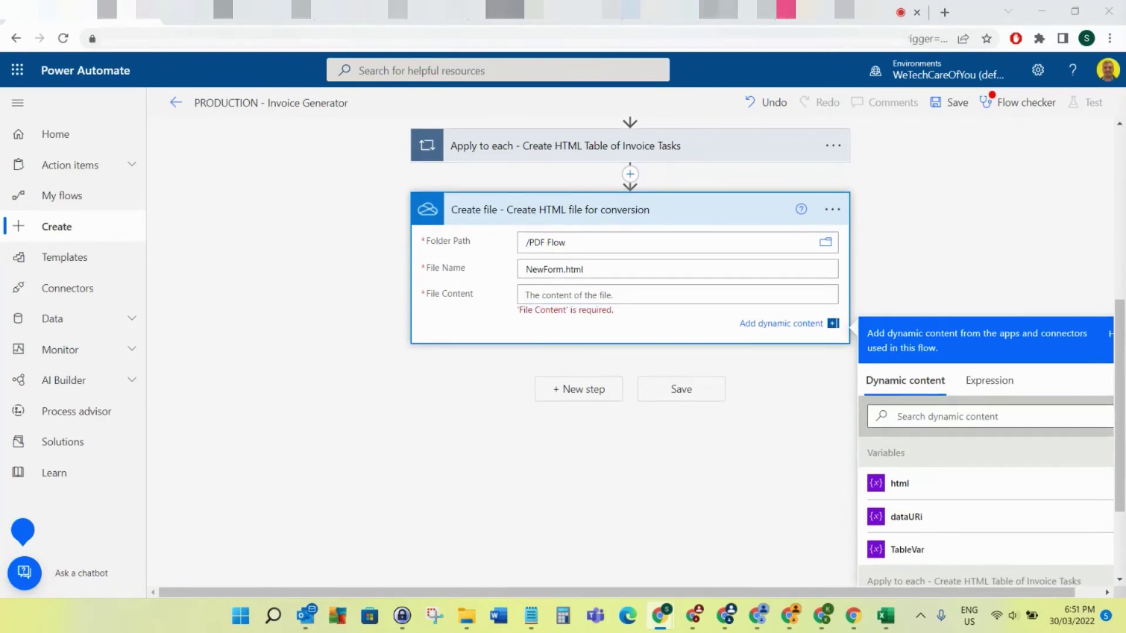
click(573, 299)
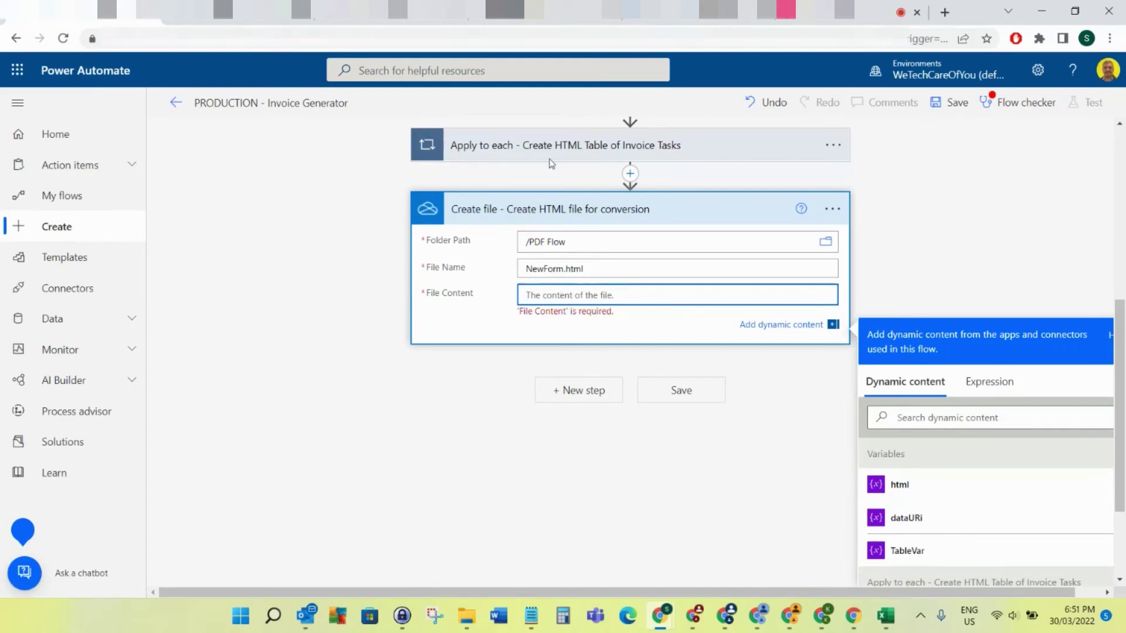
click(541, 22)
- Scroll through the INV-19 invoice PDF, then switch to the WordPress 'WeTechCareOfYou – Invoice Generator' post
scroll(684, 428, up, 3)
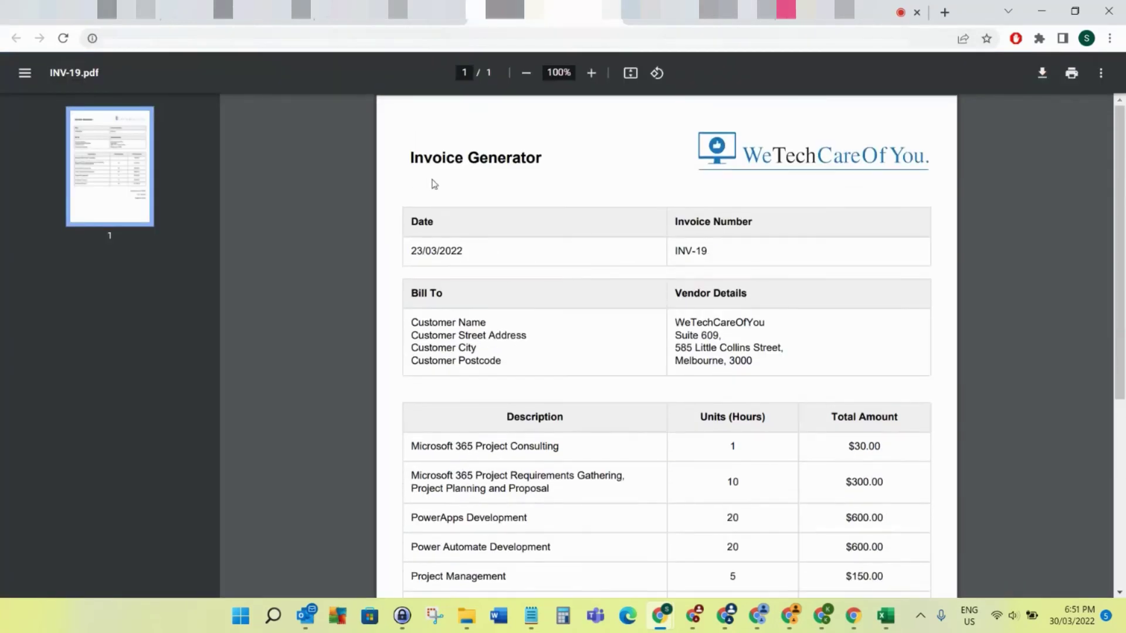
scroll(748, 346, down, 5)
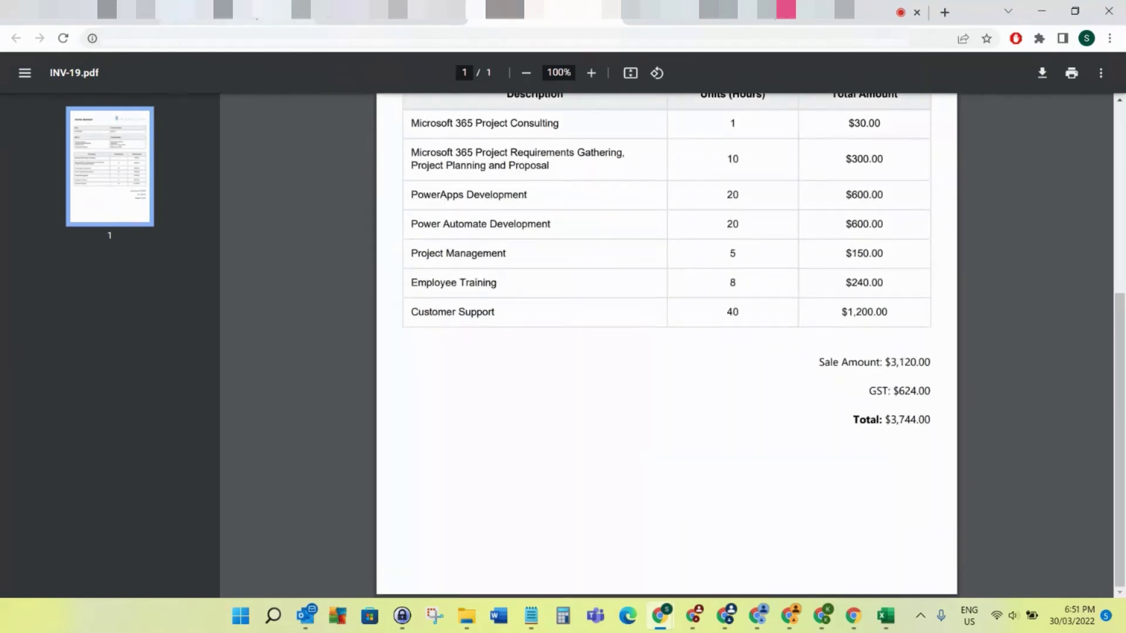
click(673, 20)
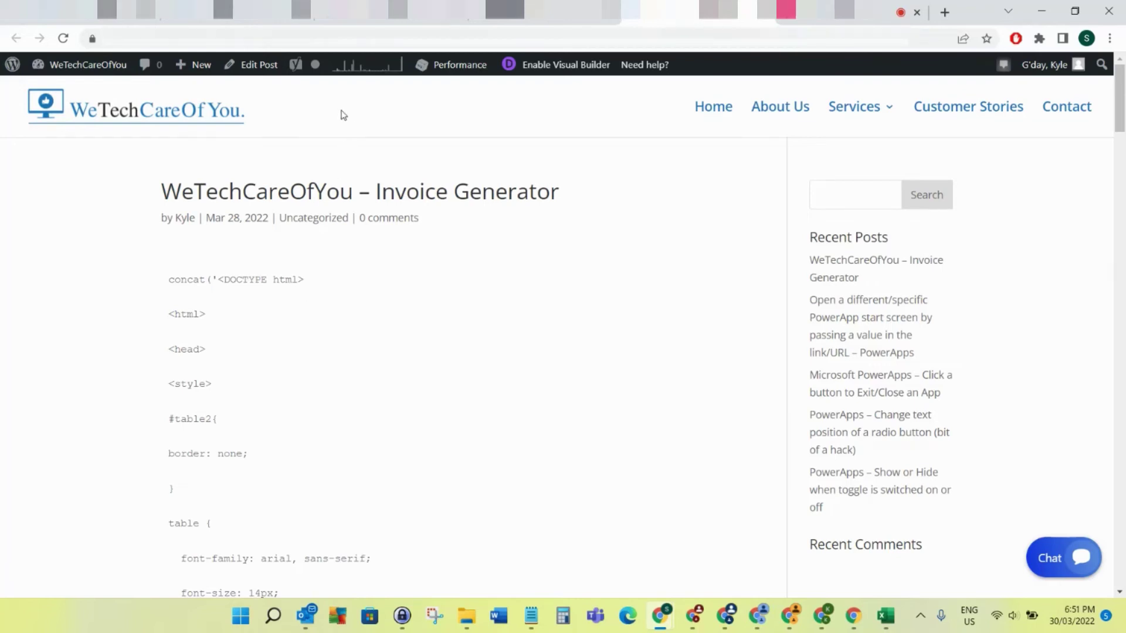
- Scroll the post's HTML code block and highlight the opening concat line
scroll(258, 341, down, 10)
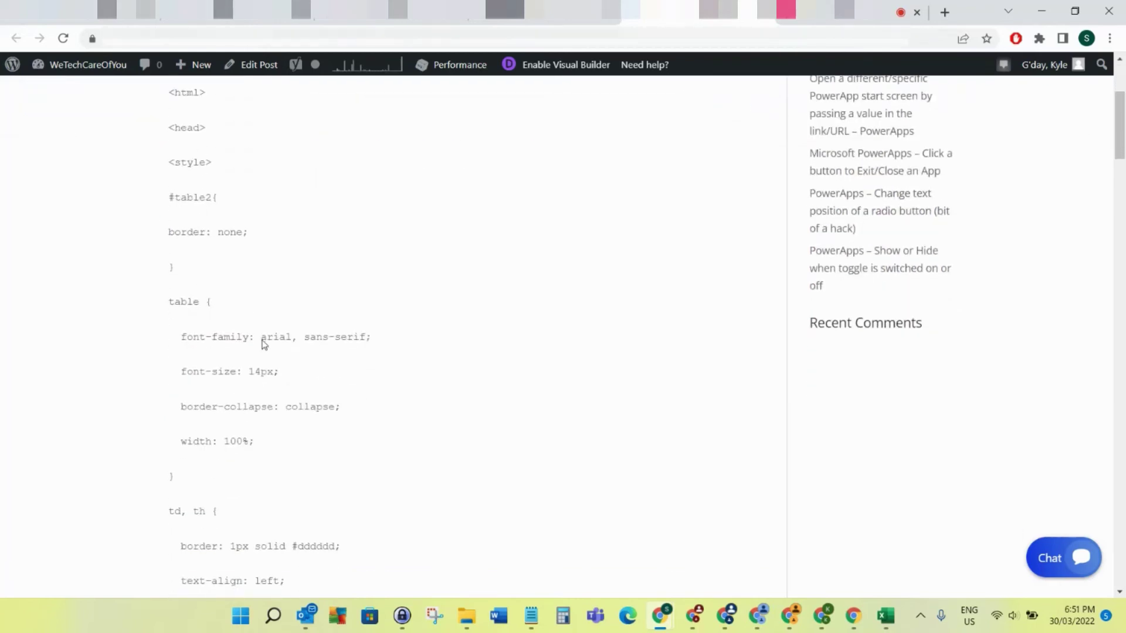
scroll(266, 340, down, 5)
scroll(264, 337, up, 12)
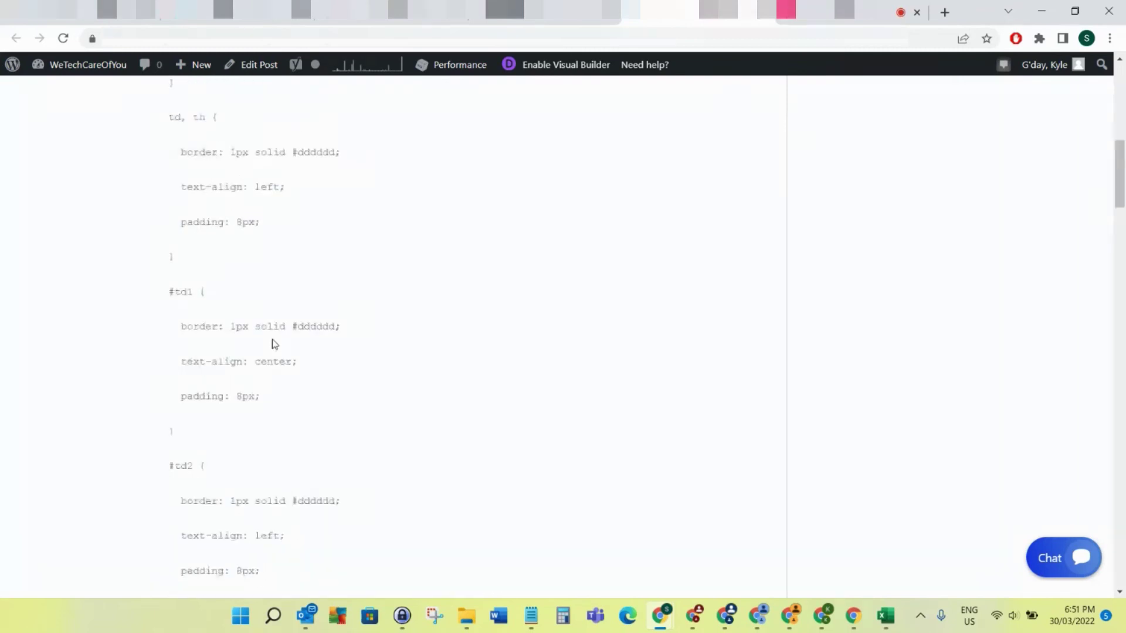
scroll(262, 334, up, 4)
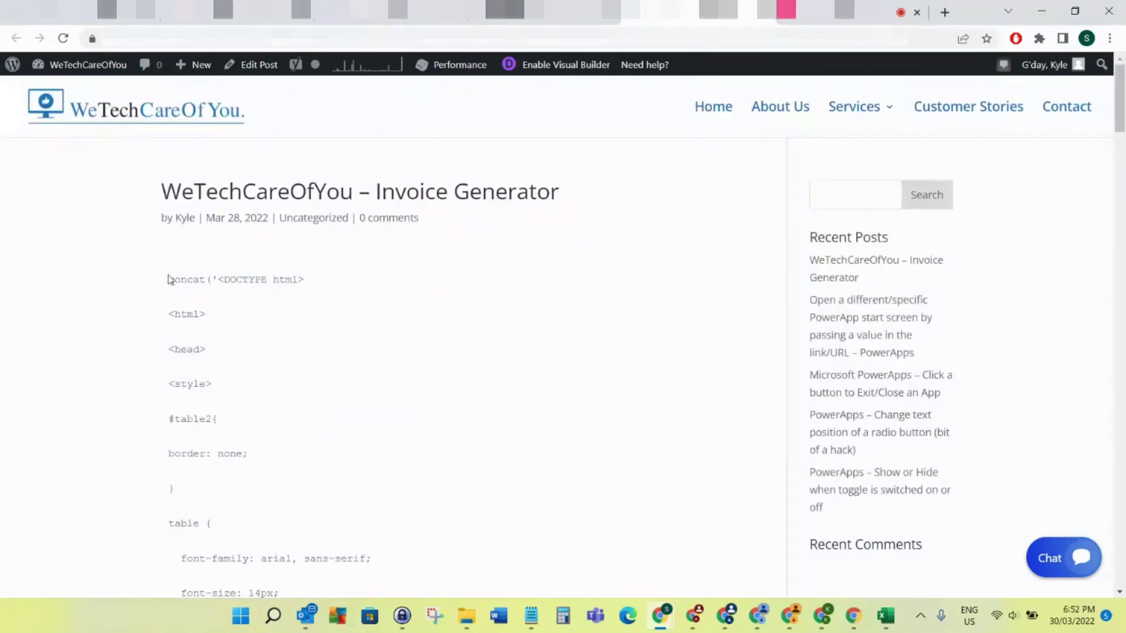
drag(170, 284, 321, 299)
click(200, 280)
drag(175, 281, 269, 309)
scroll(334, 317, down, 13)
scroll(338, 311, down, 10)
scroll(340, 307, up, 2)
scroll(340, 307, down, 15)
scroll(337, 288, up, 2)
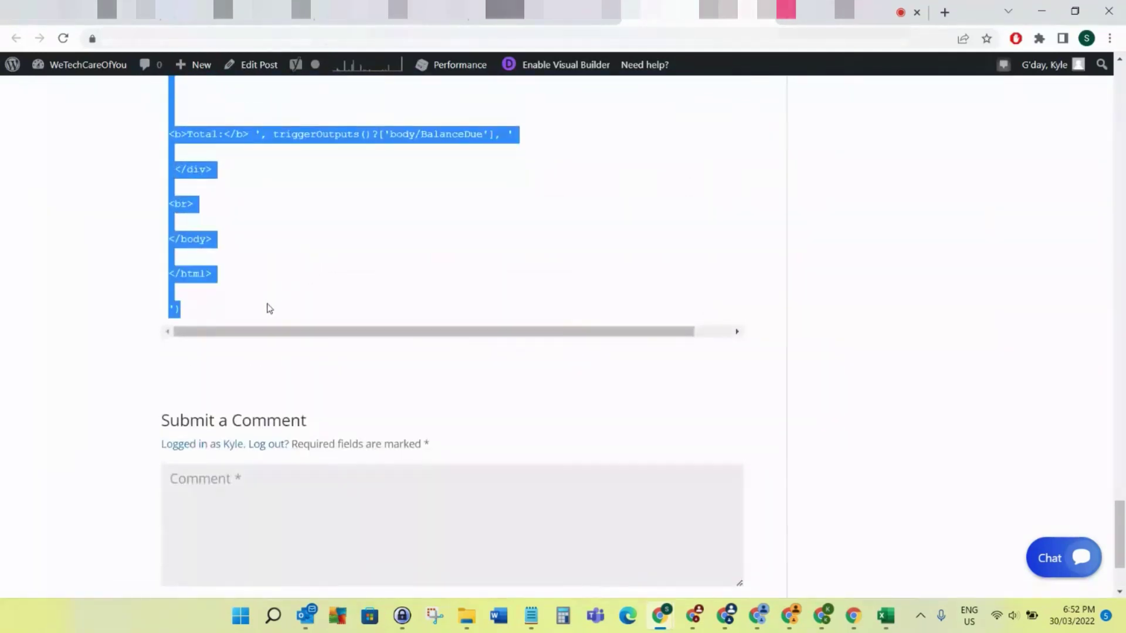
click(310, 261)
scroll(328, 287, up, 4)
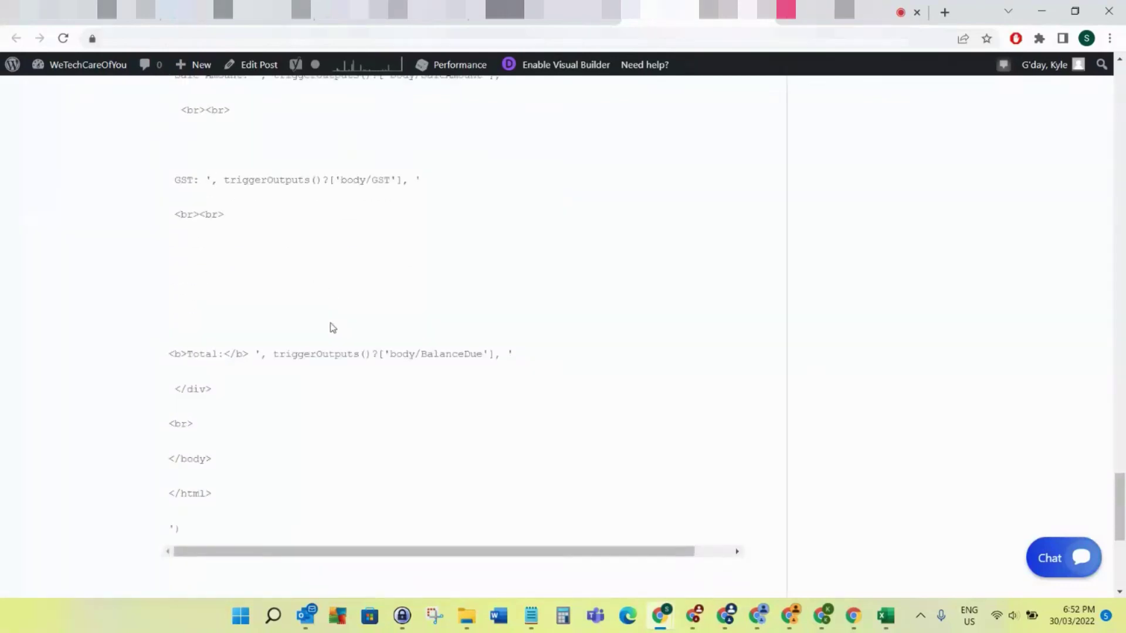
scroll(332, 327, up, 18)
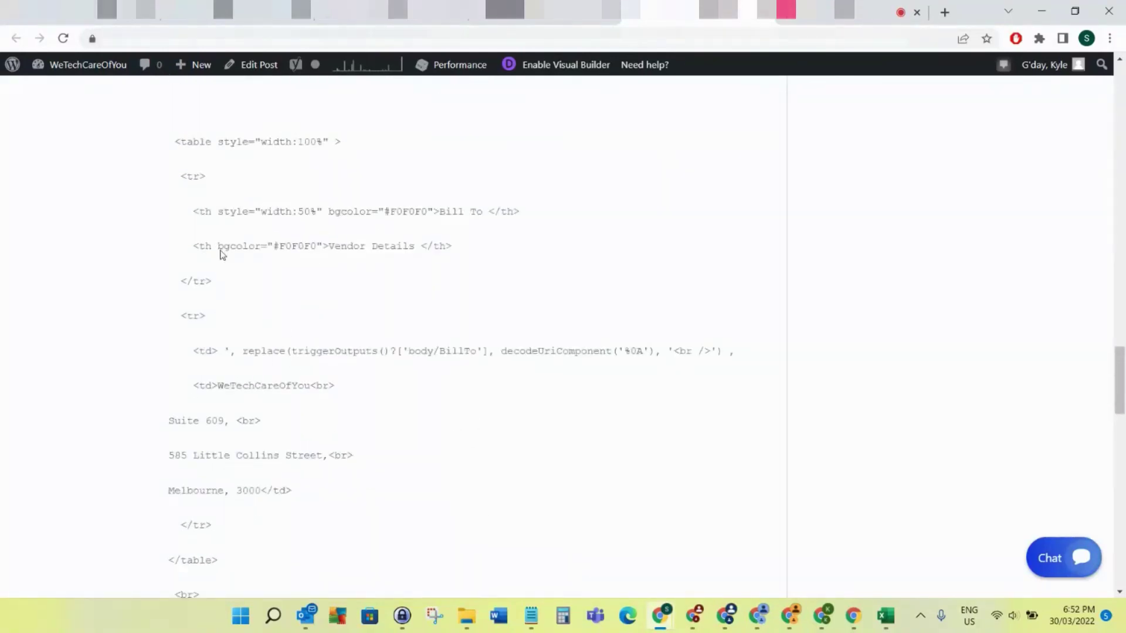
- Highlight the replace expression and field name for BillTo in the table cell code
double_click(228, 352)
click(228, 352)
double_click(229, 352)
click(230, 352)
drag(243, 350, 658, 350)
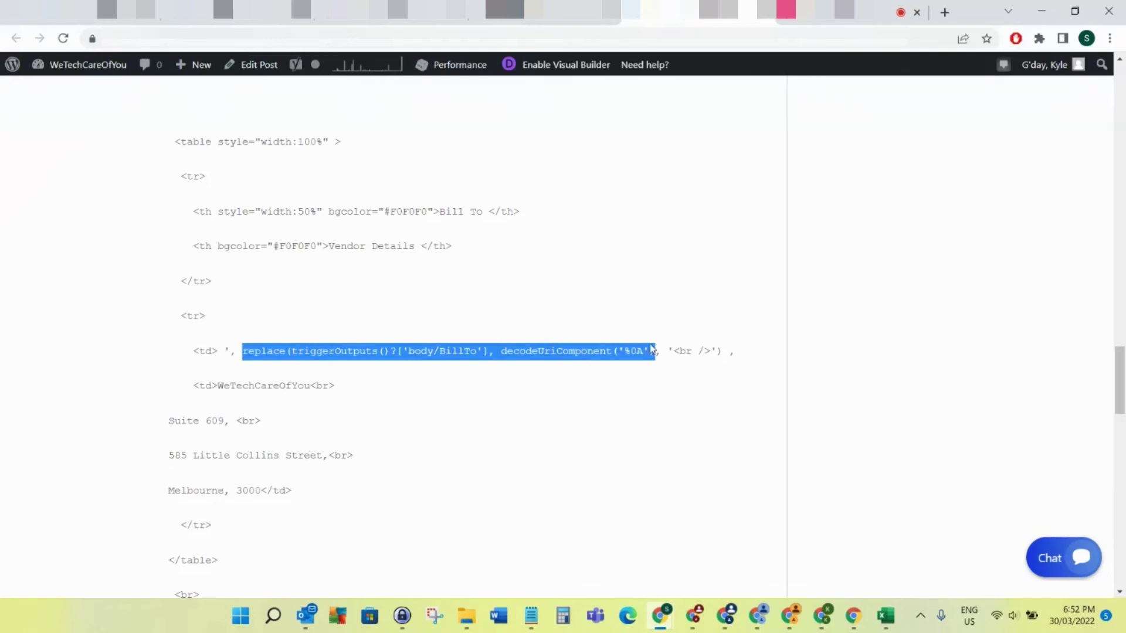
click(461, 350)
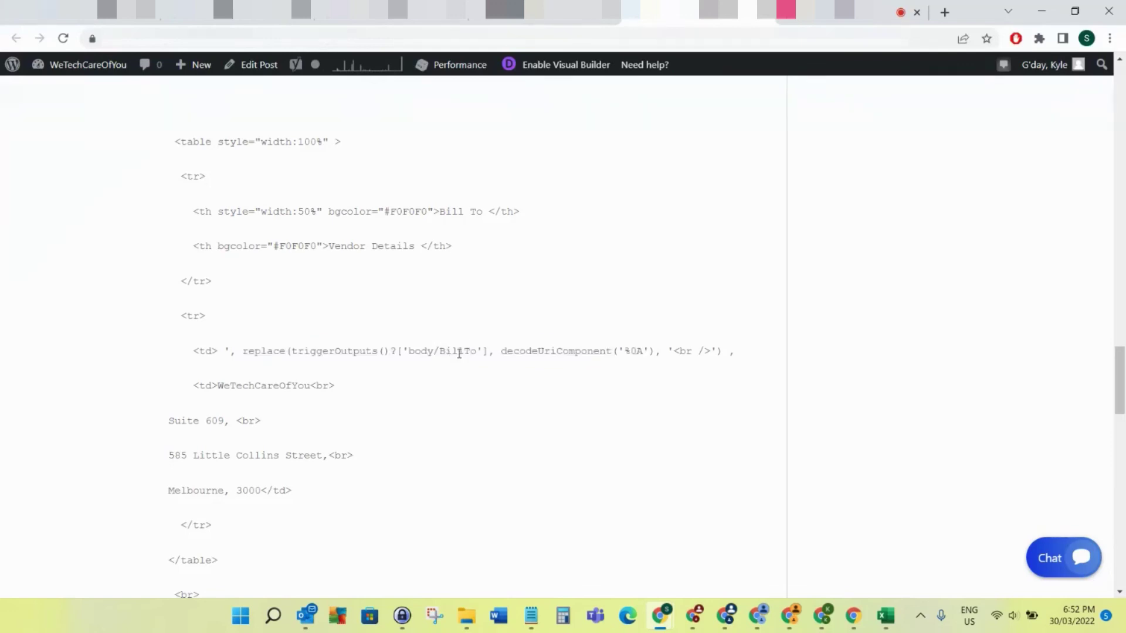
double_click(439, 352)
click(478, 350)
- Highlight the SaleAmount trigger output reference, then return to the Power Automate tab
scroll(430, 267, down, 8)
scroll(393, 331, down, 5)
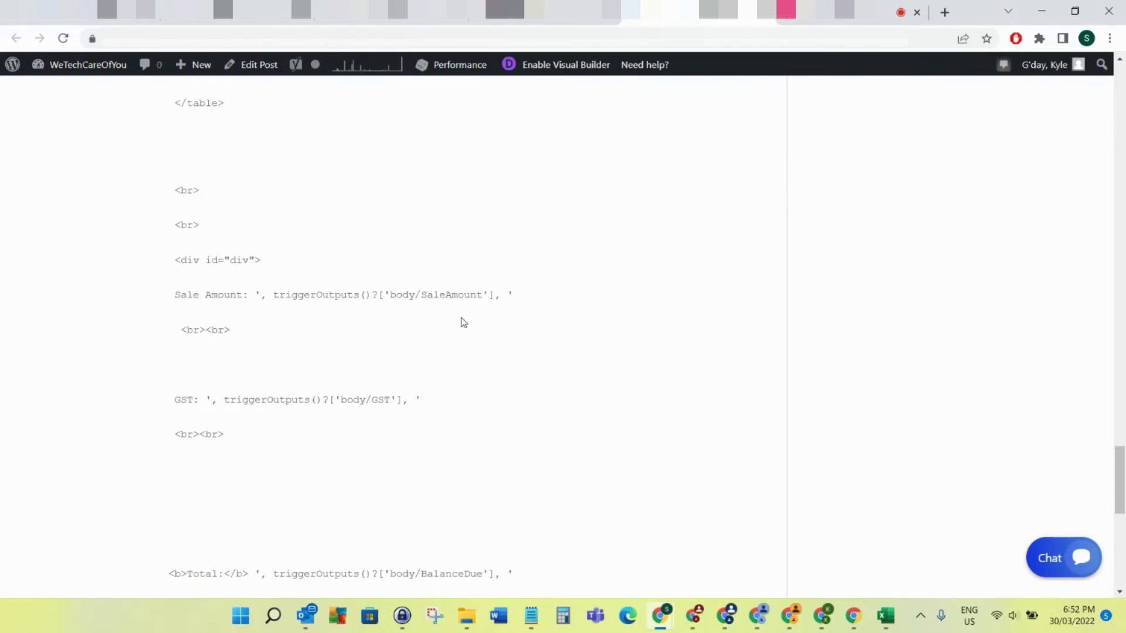
drag(274, 296, 506, 291)
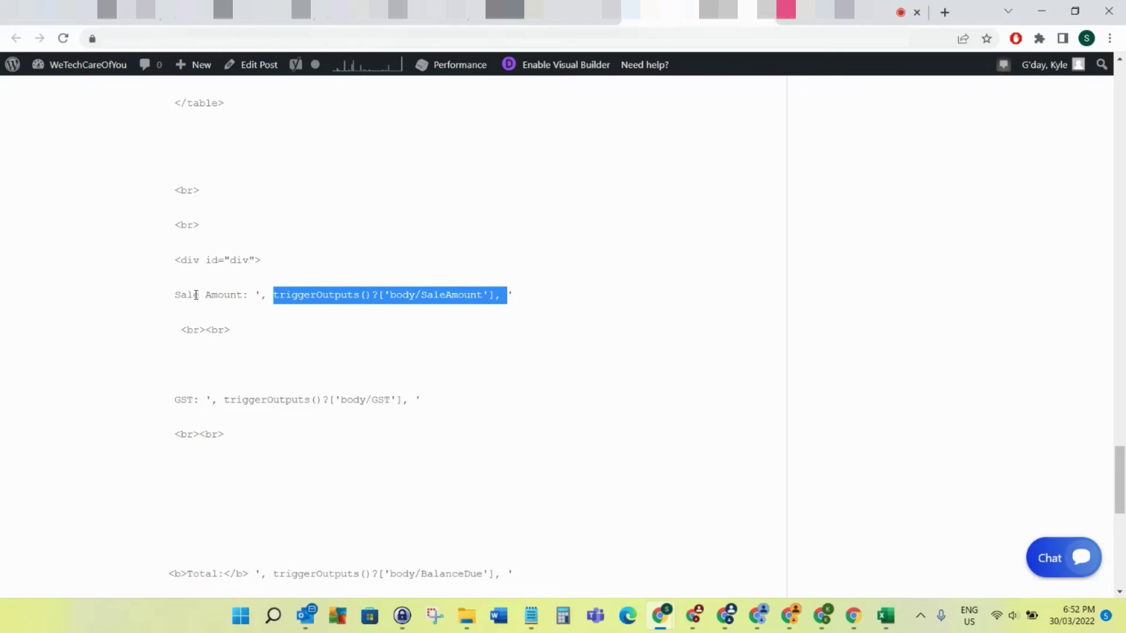
click(271, 295)
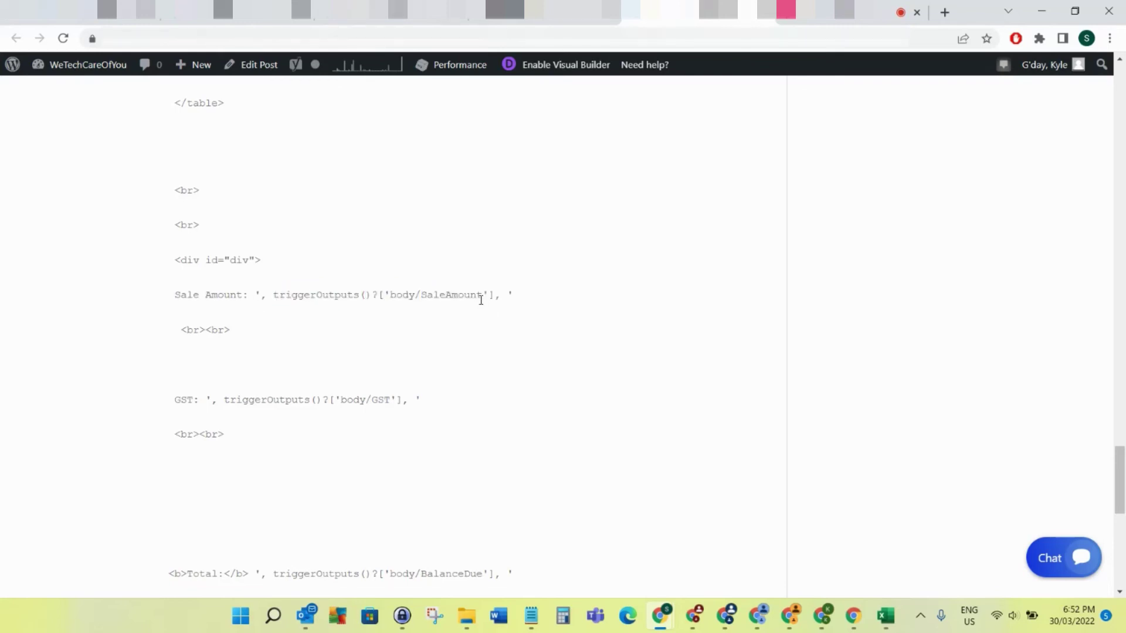
drag(482, 297, 429, 297)
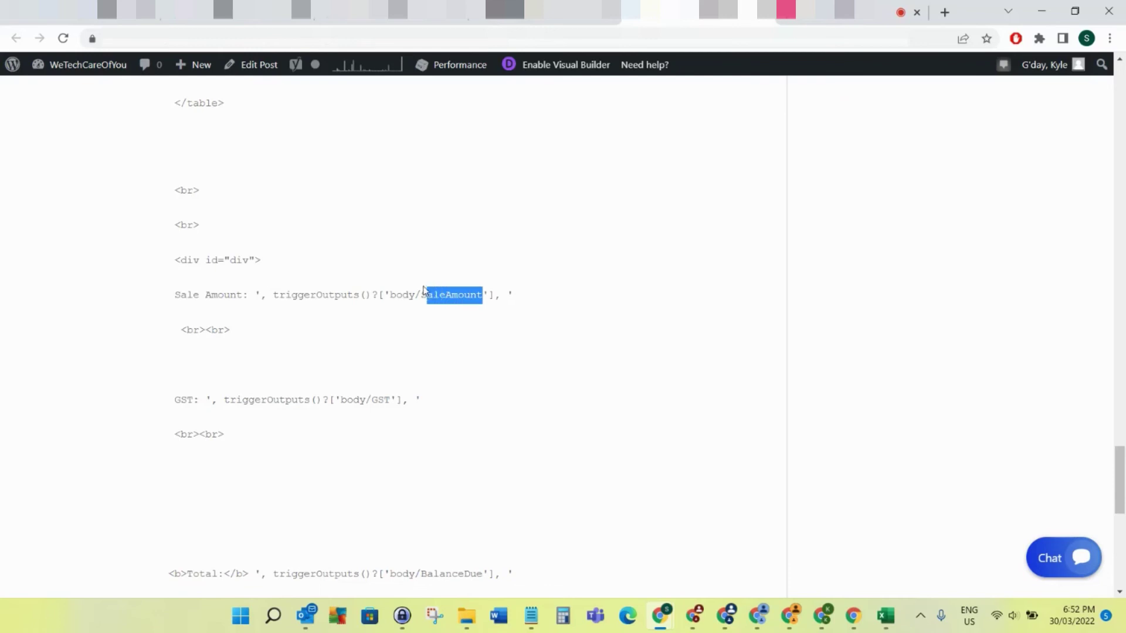
drag(279, 293, 413, 296)
click(395, 300)
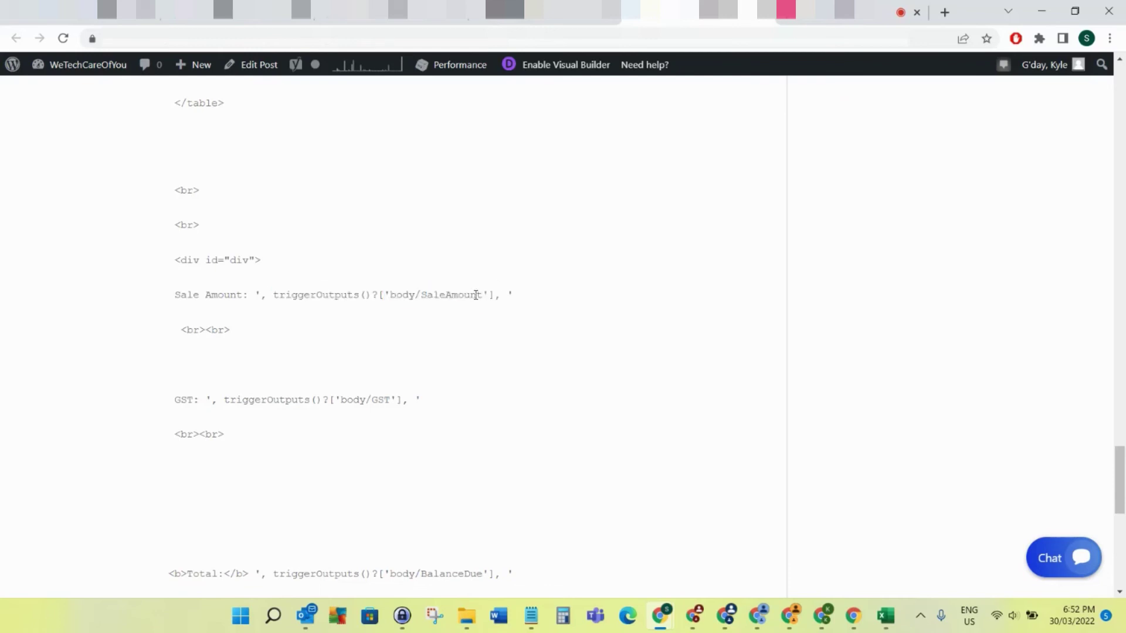
scroll(498, 185, down, 3)
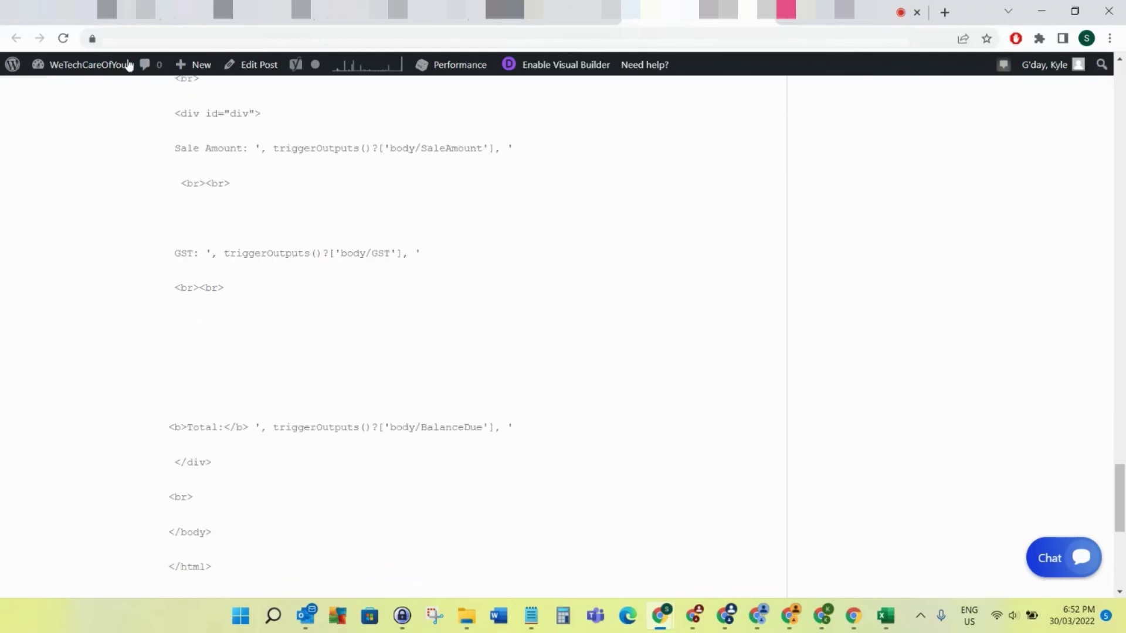
click(76, 10)
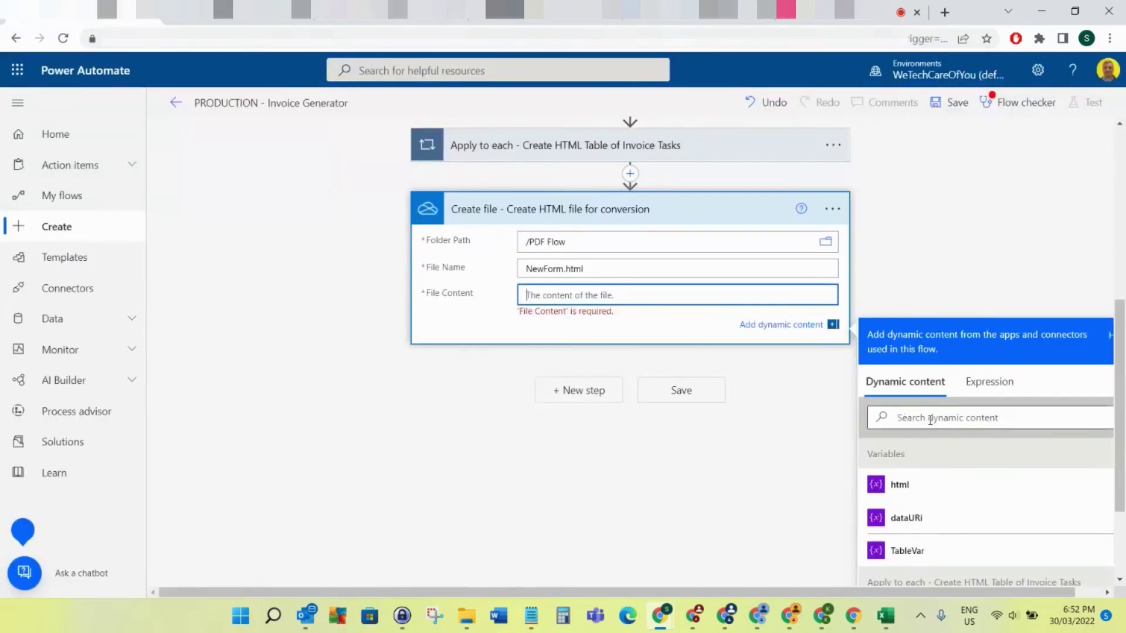
- Paste the invoice-HTML concat expression into File Content and verify the inserted token
click(1001, 387)
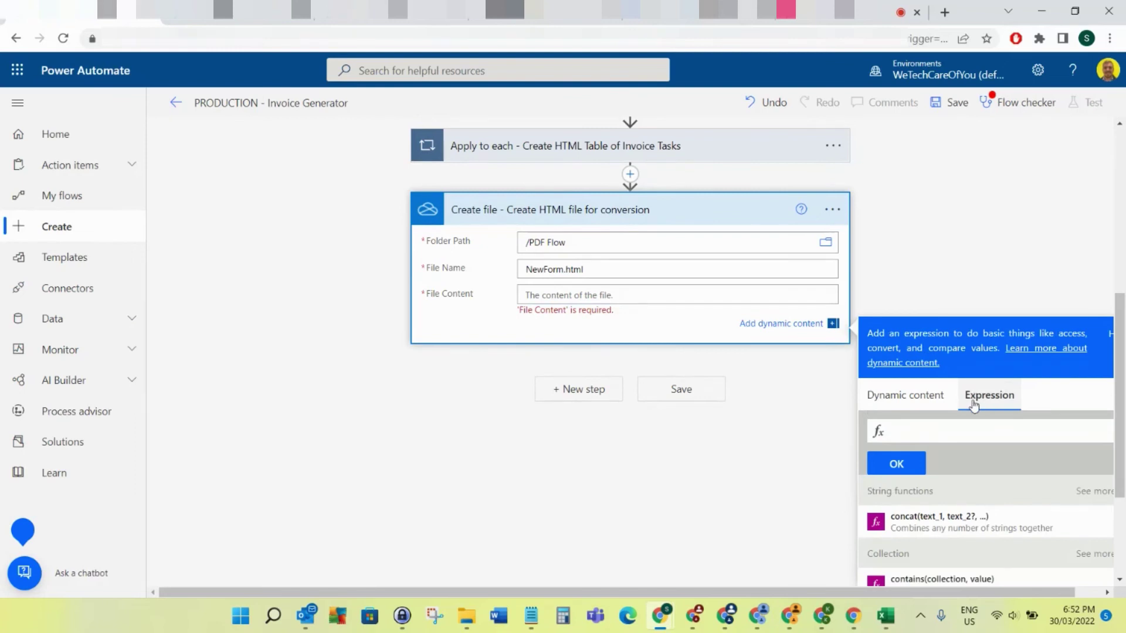
click(918, 431)
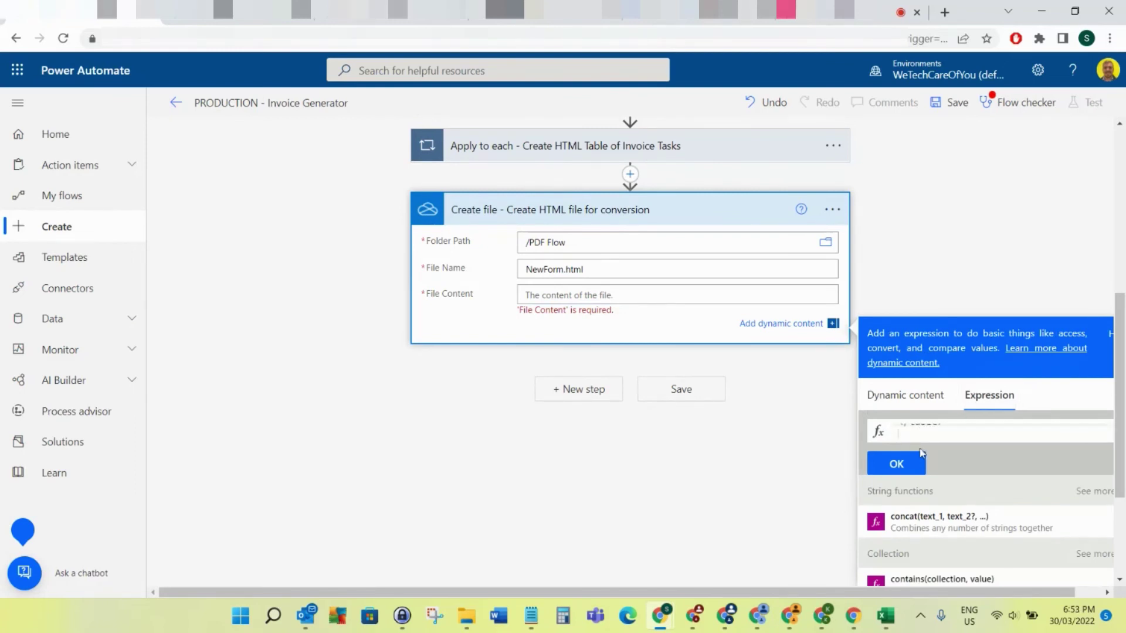
click(911, 460)
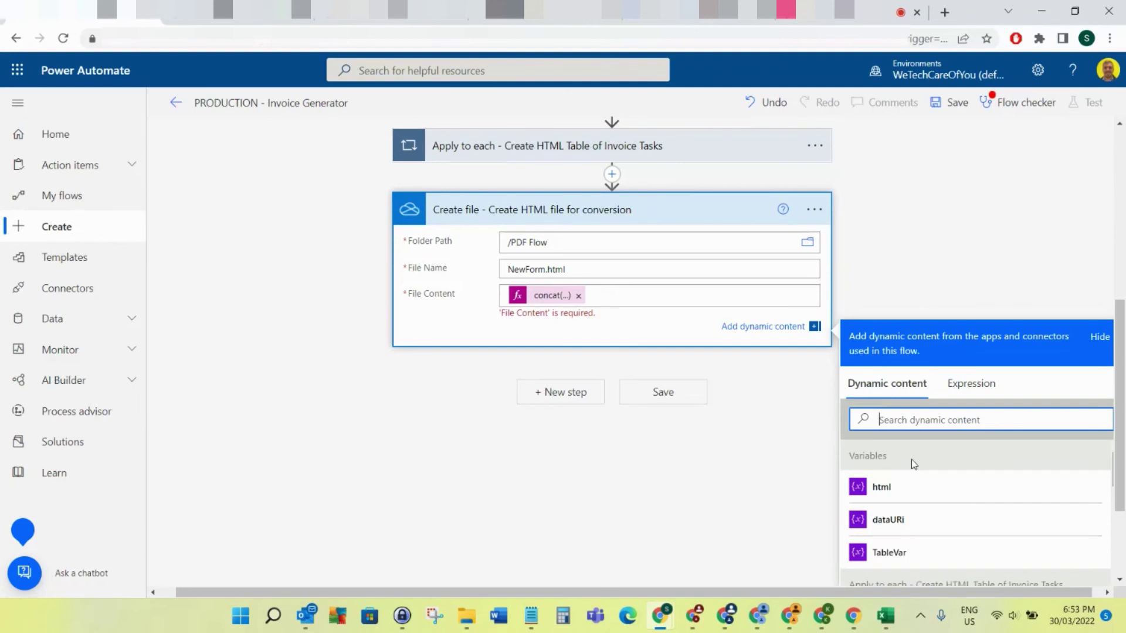
click(553, 296)
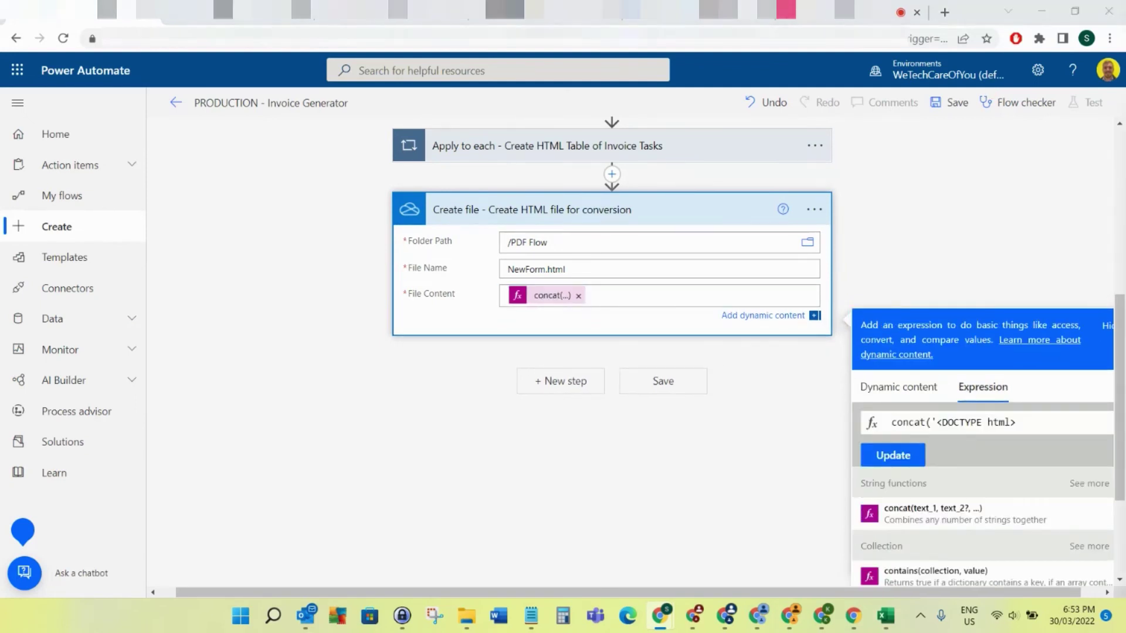
click(403, 401)
click(583, 574)
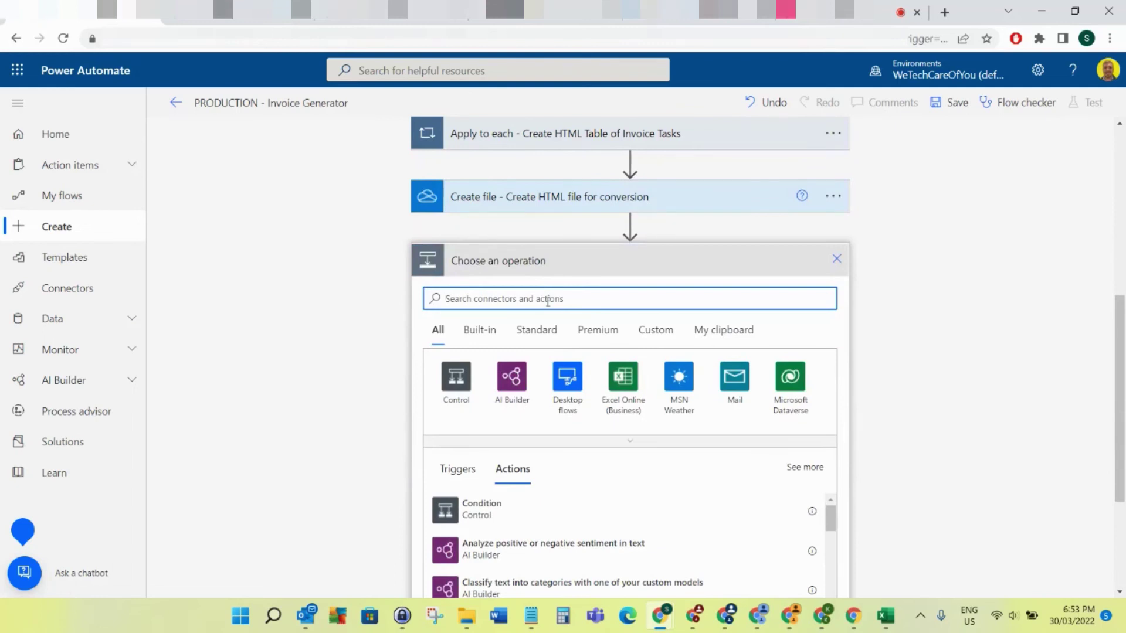
- Add a Convert file using path action and rename it 'Convert file using path - Generate PDF'
text(convert)
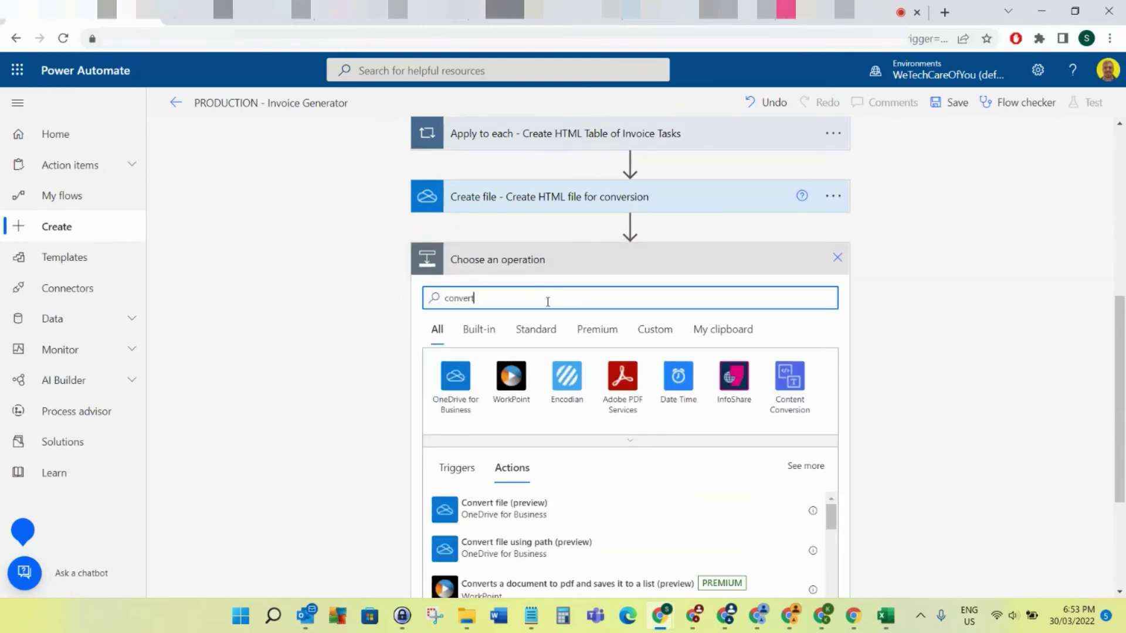
click(515, 551)
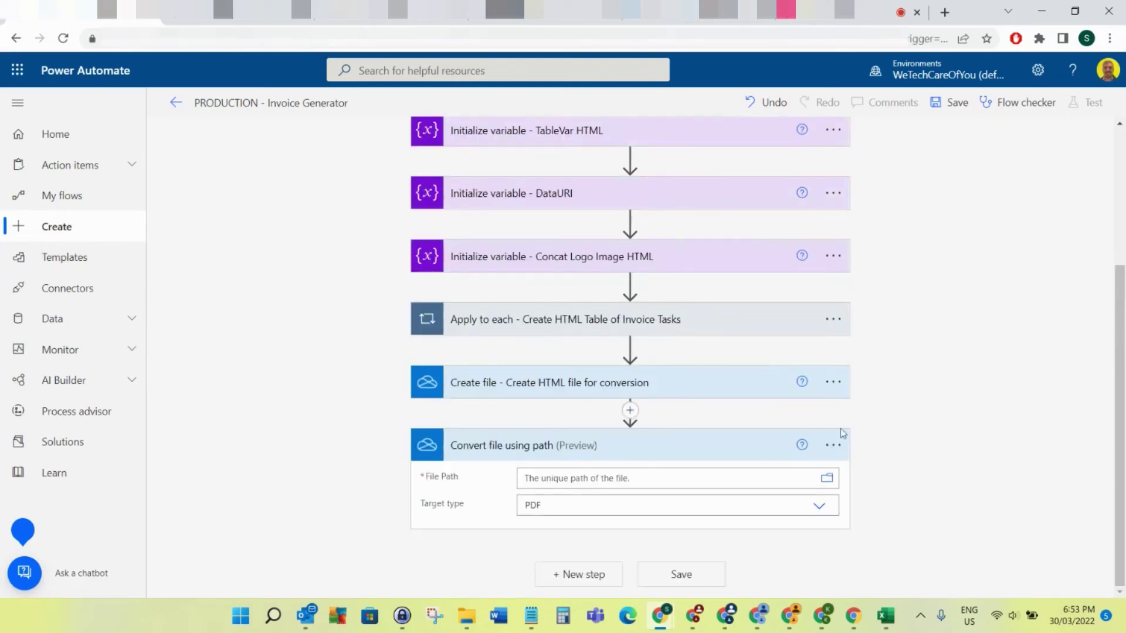
click(832, 447)
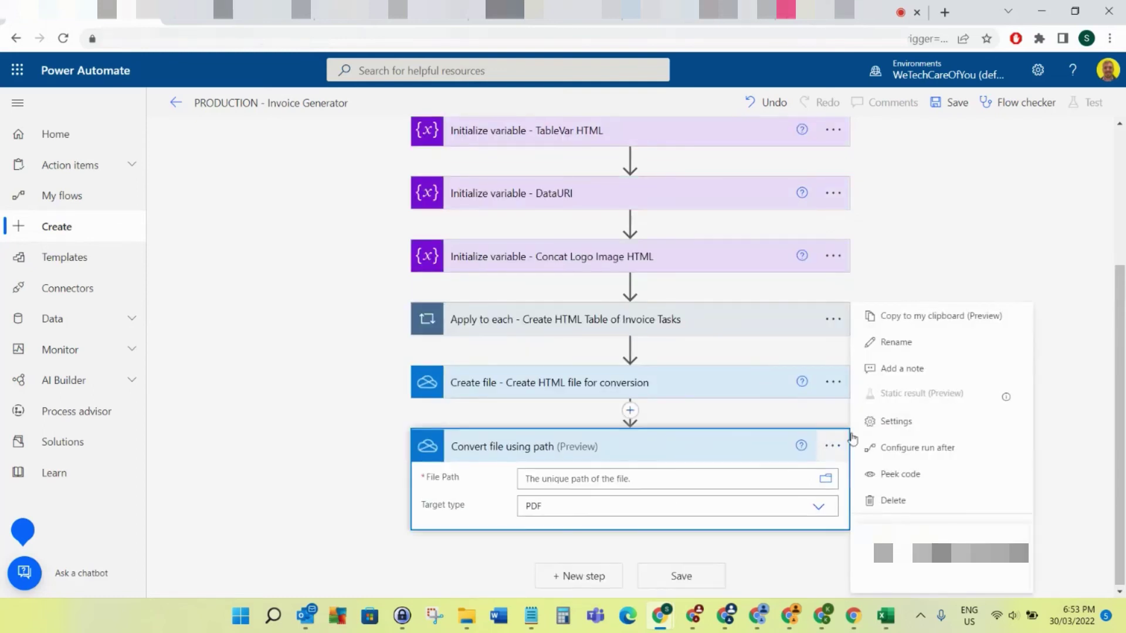
click(890, 351)
click(642, 450)
key(Caps_Lock)
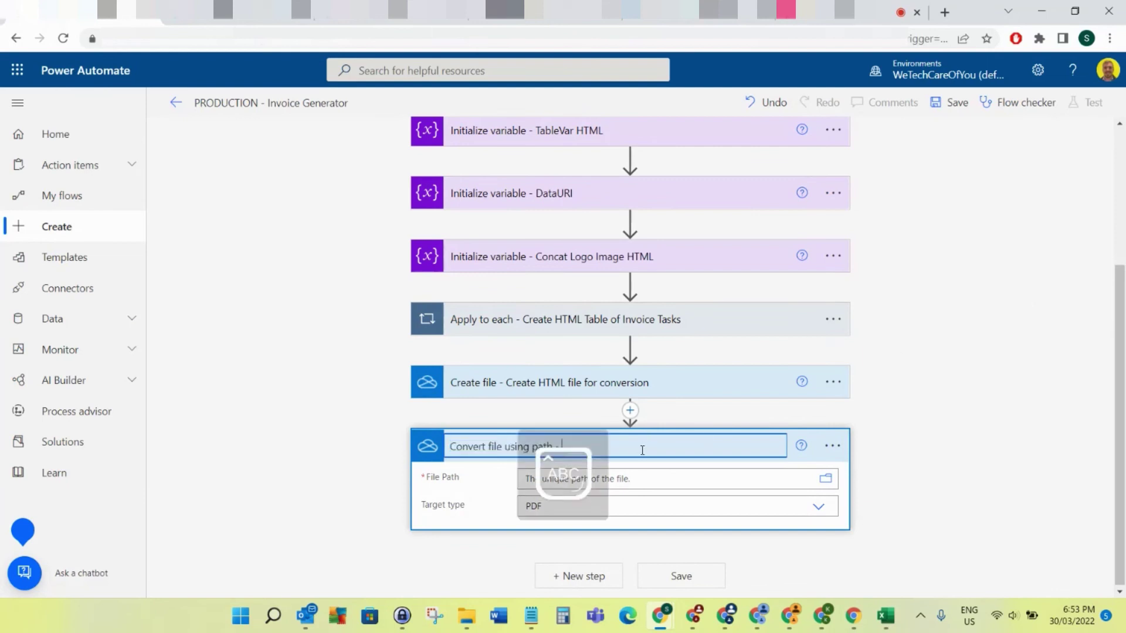
text(- G)
key(Caps_Lock)
text(enerate PDF)
key(Return)
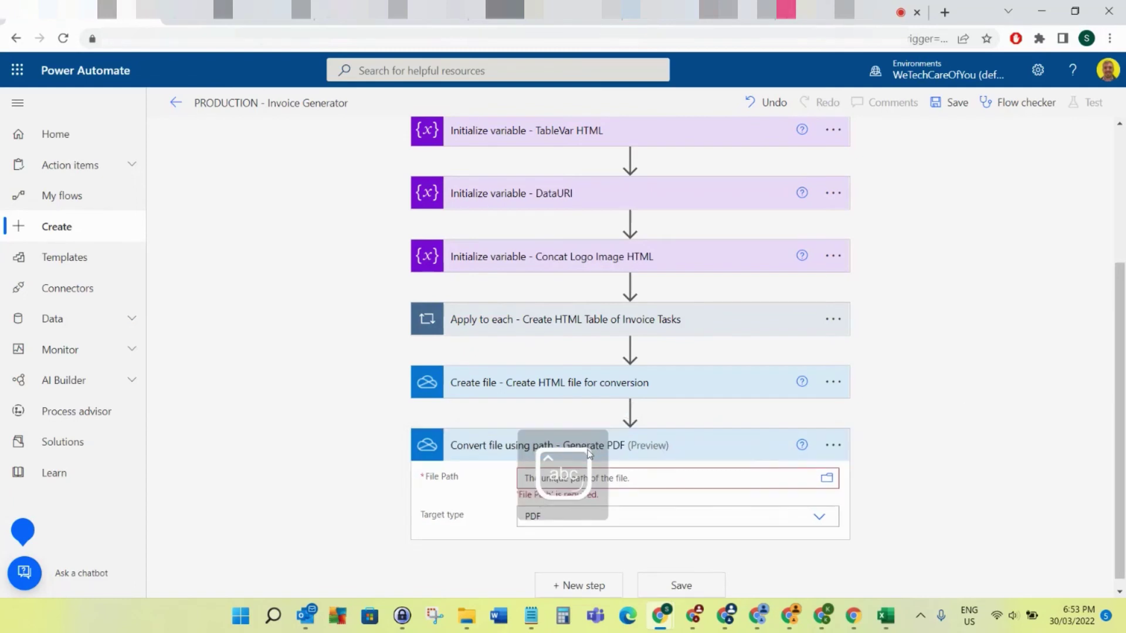
- Set File Path to the created HTML file's Path dynamic value, keeping Target type PDF
click(825, 479)
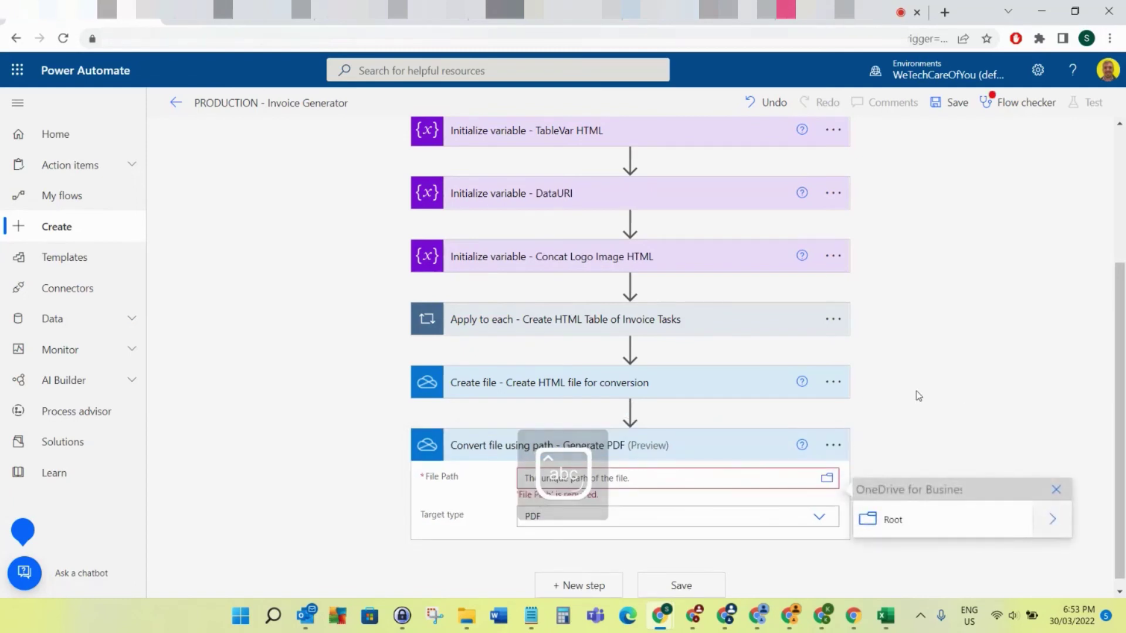
click(1039, 518)
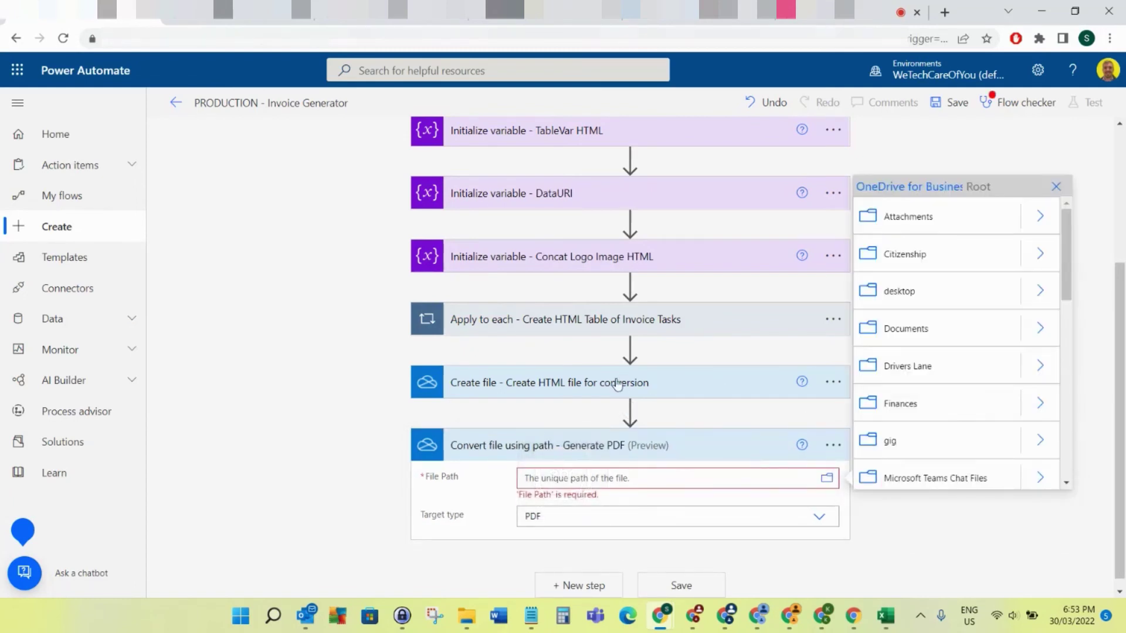
scroll(956, 375, down, 6)
scroll(952, 384, down, 2)
scroll(954, 384, up, 4)
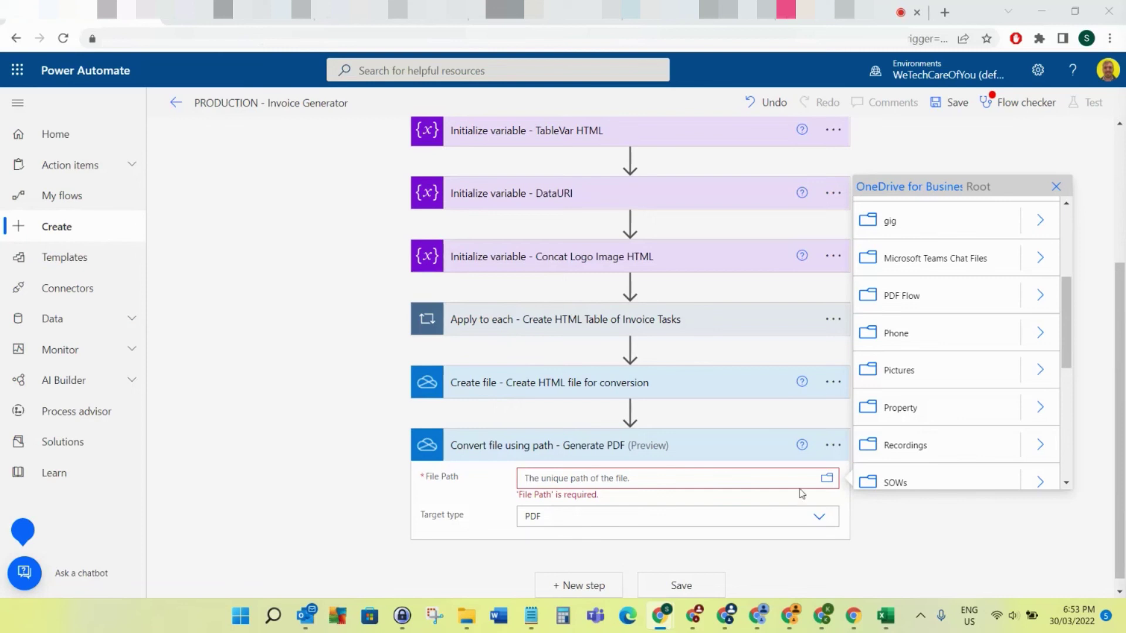
click(563, 481)
click(565, 478)
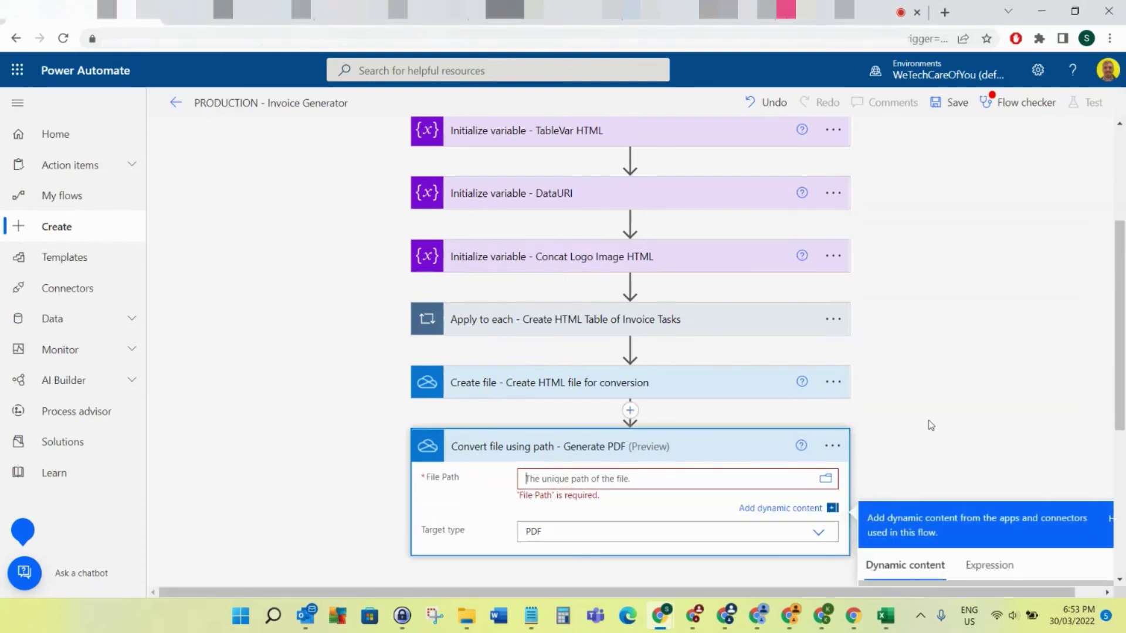
scroll(900, 435, down, 3)
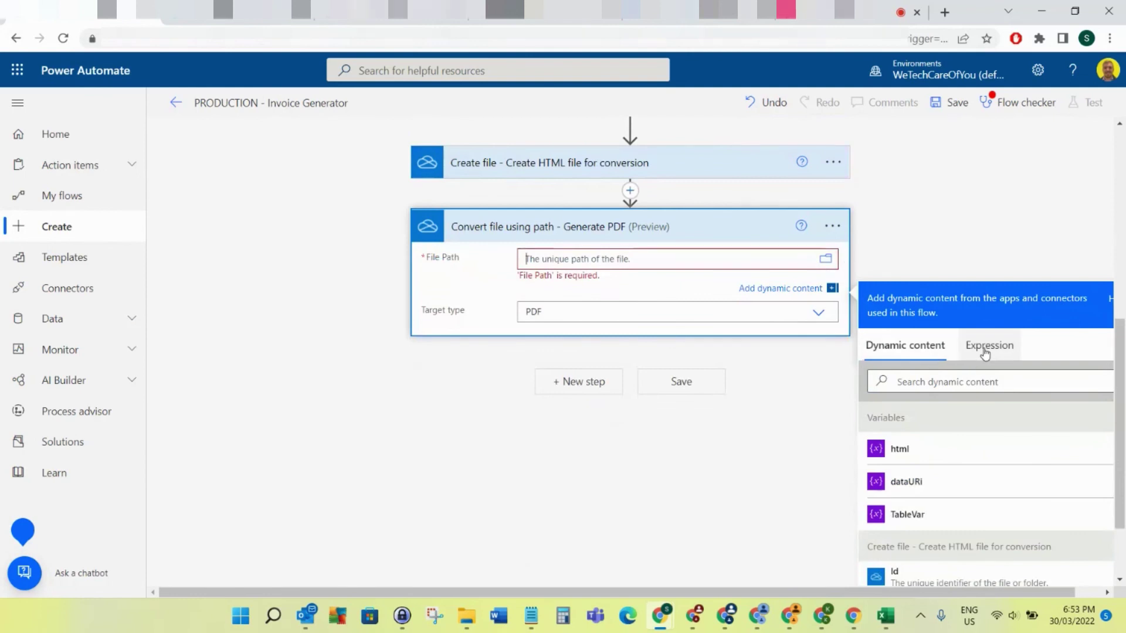
scroll(975, 469, down, 3)
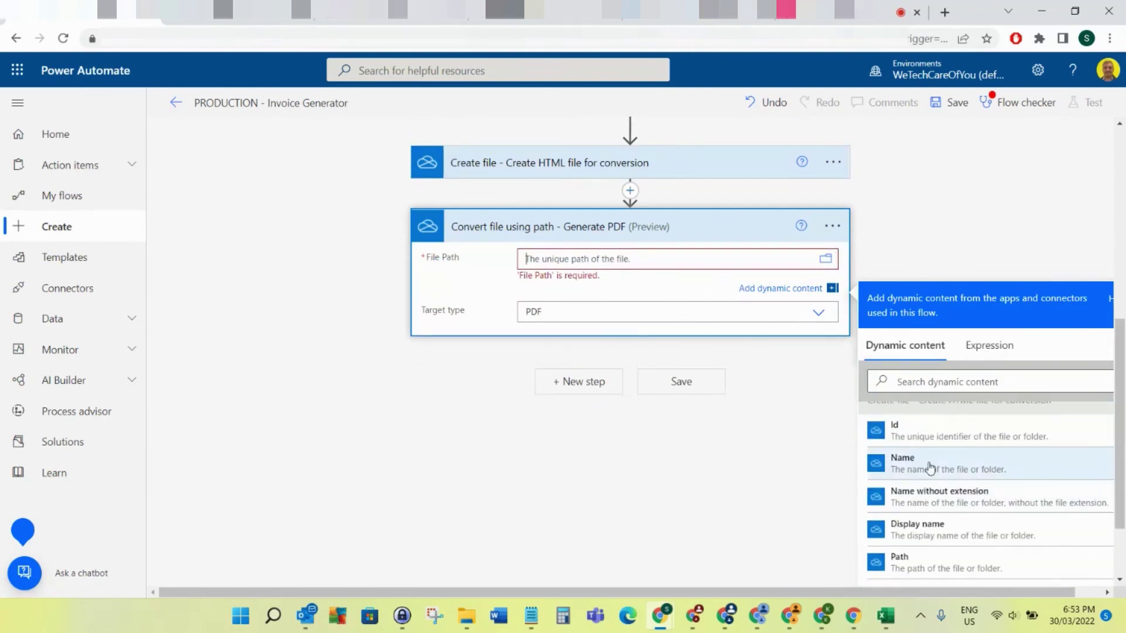
scroll(910, 499, up, 1)
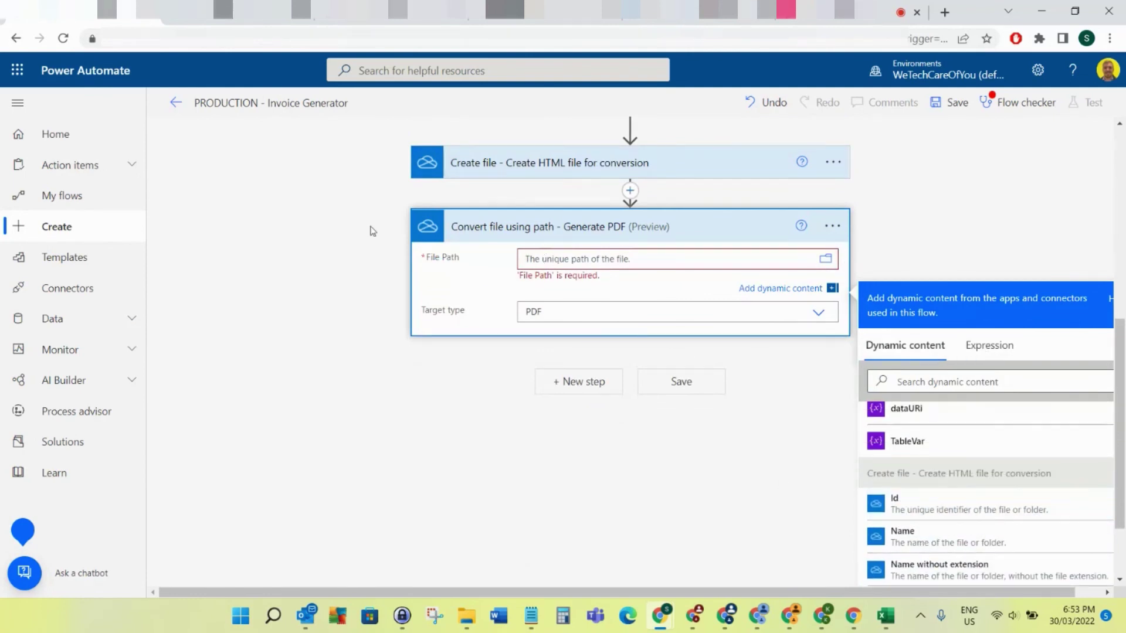
scroll(957, 502, down, 1)
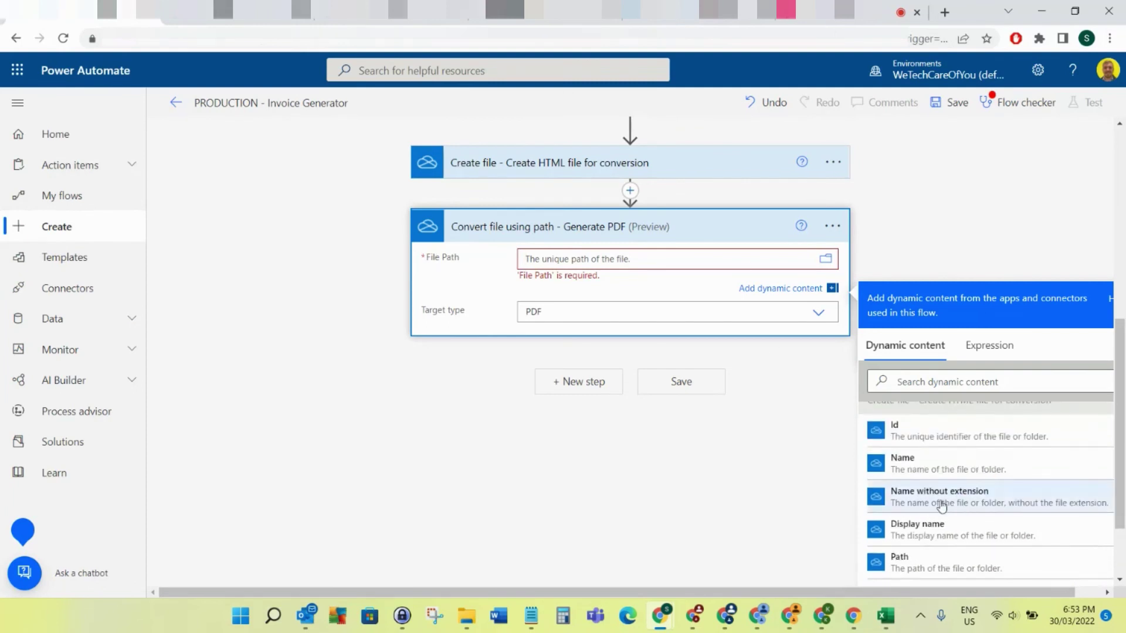
click(920, 562)
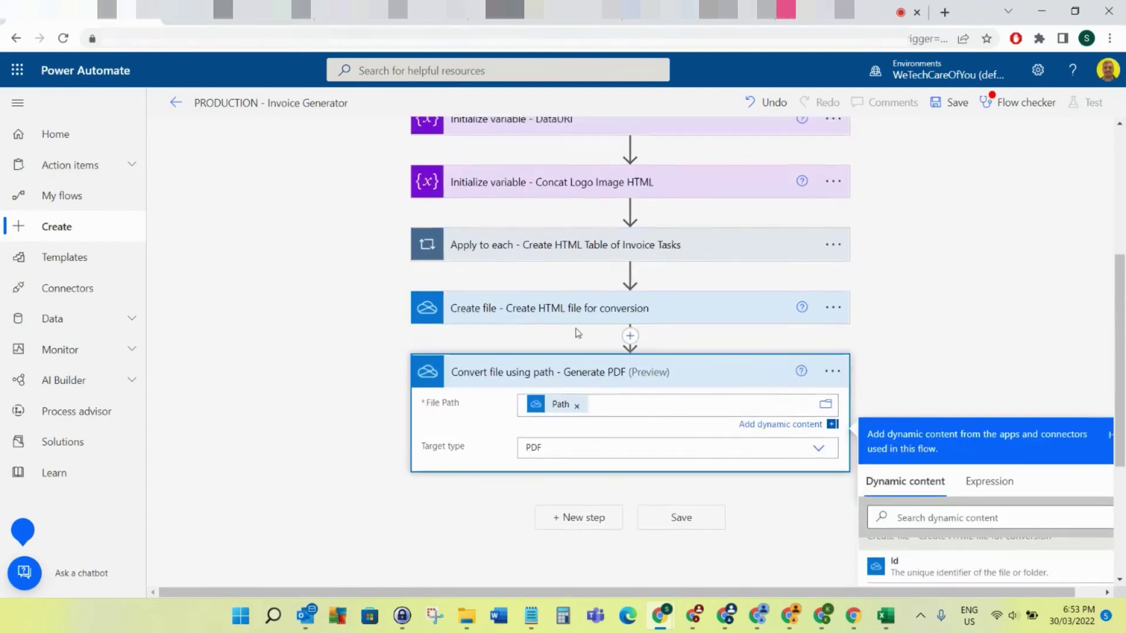
scroll(563, 328, down, 2)
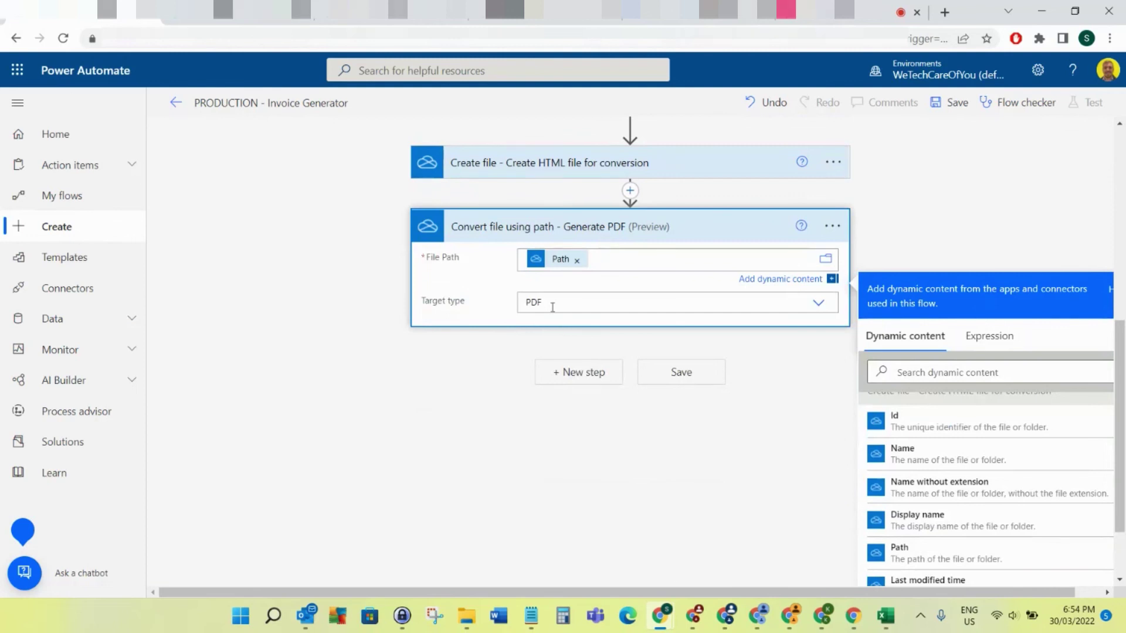
scroll(548, 307, down, 2)
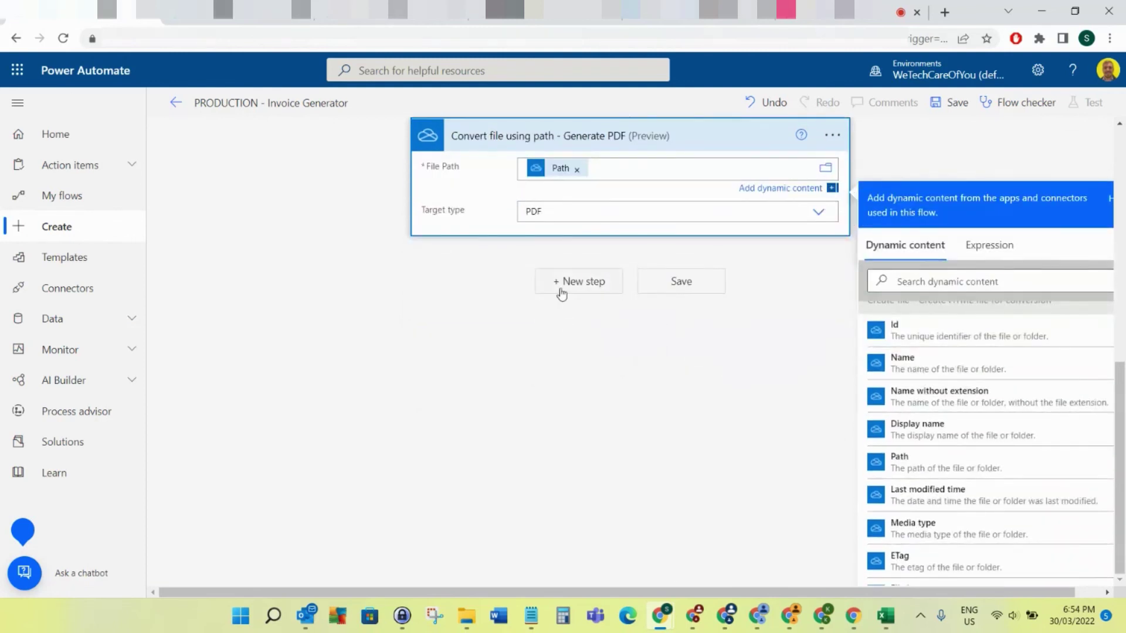
click(557, 290)
- Add a Send an email (V2) action and pick the recipient for the To field
text(send an email)
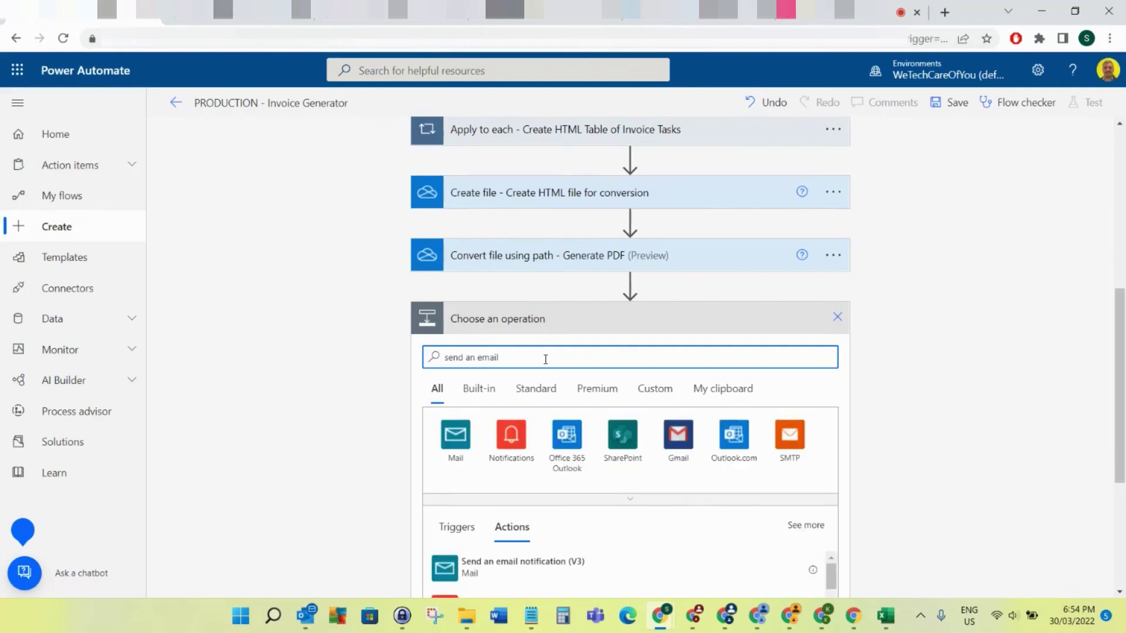
scroll(866, 389, down, 2)
click(554, 493)
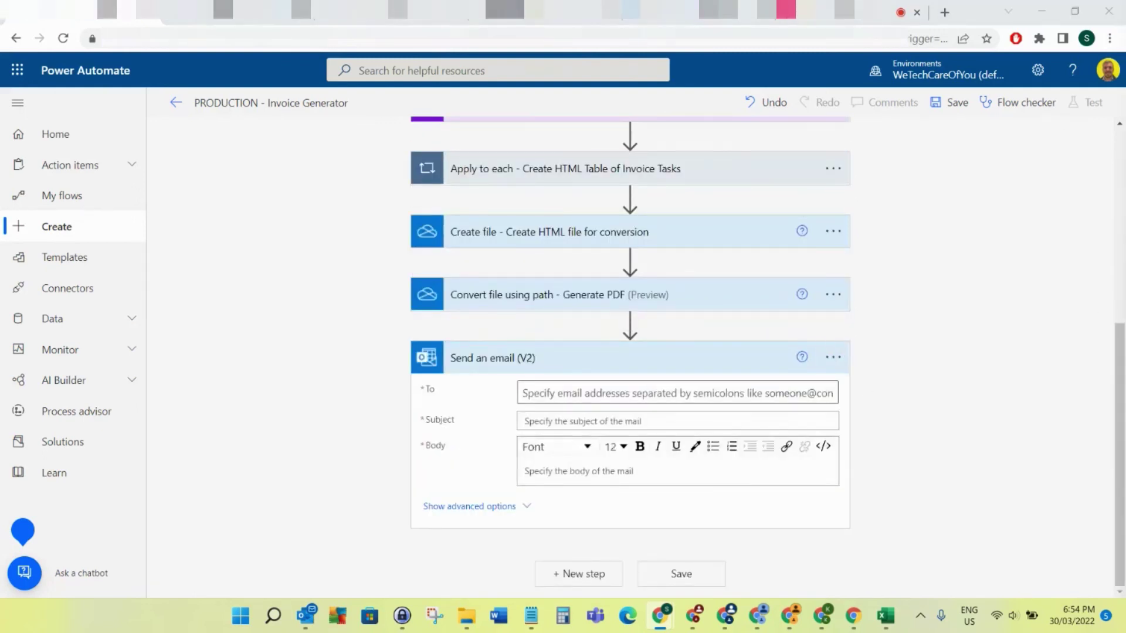
click(660, 393)
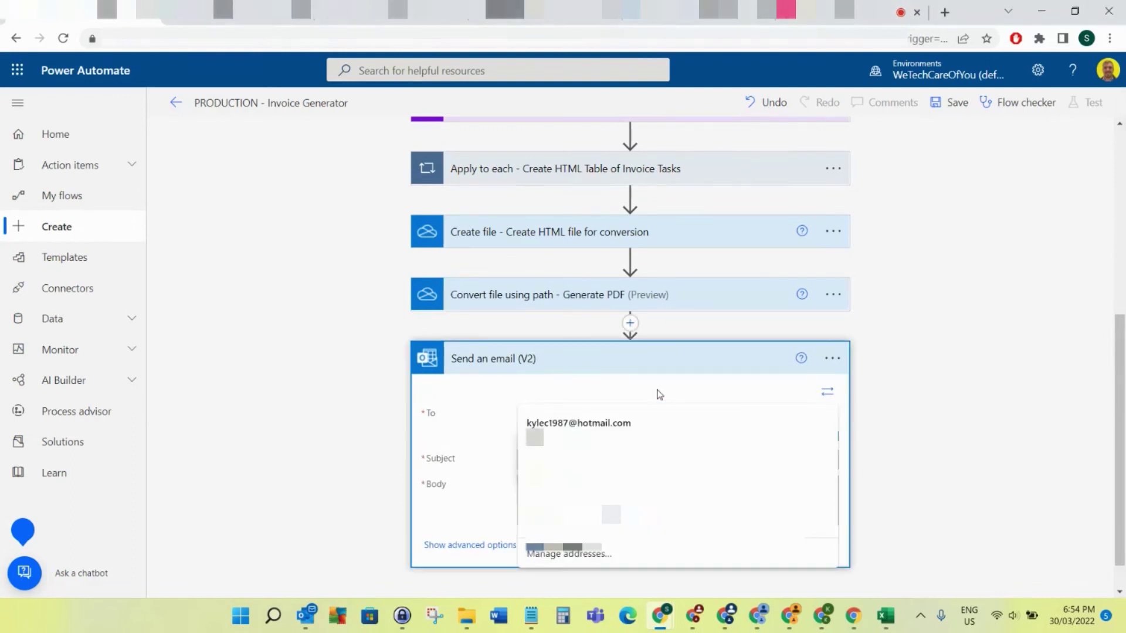
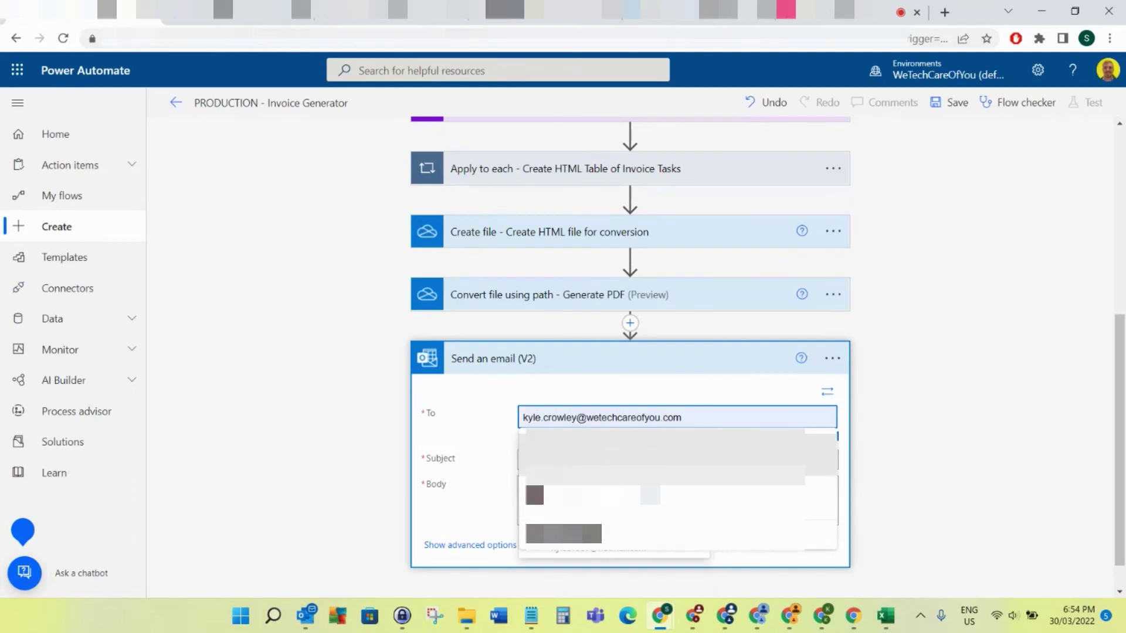
click(968, 439)
scroll(689, 434, down, 1)
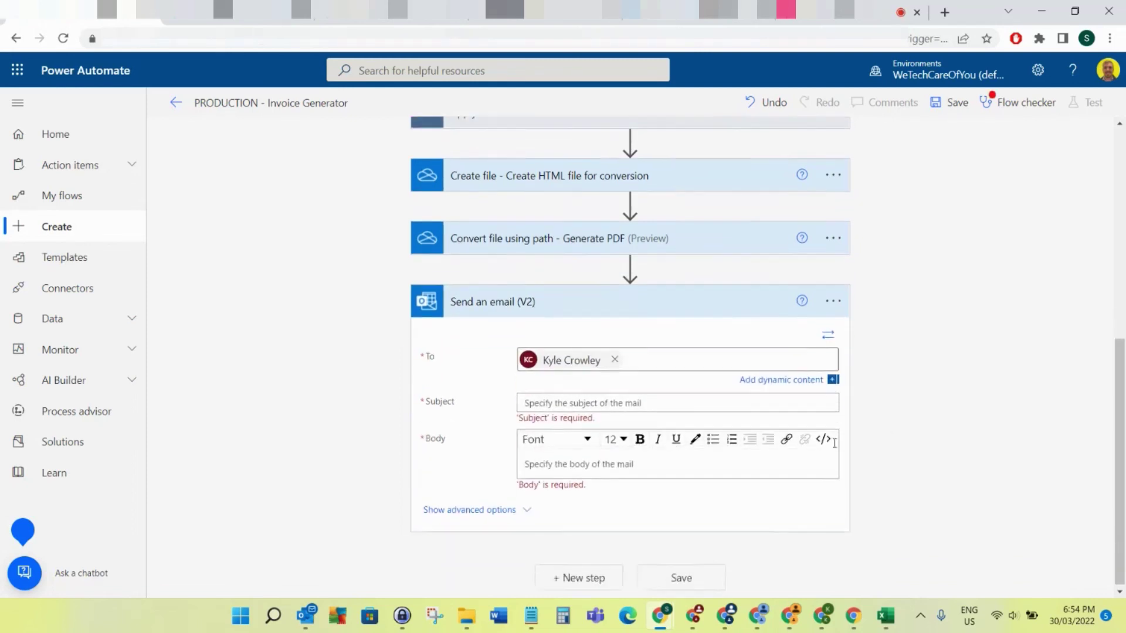
- Set the subject to 'WeTechCareOfYou Invoice -' followed by the Title token
click(665, 394)
text(WeT)
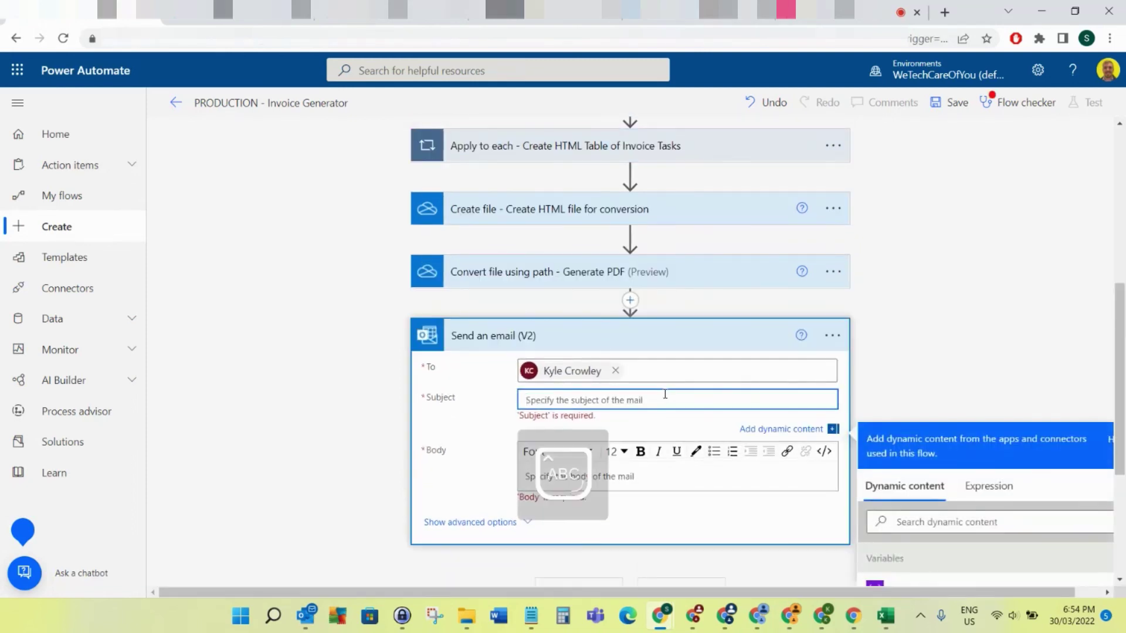
text(echCareOfYou Invoice -)
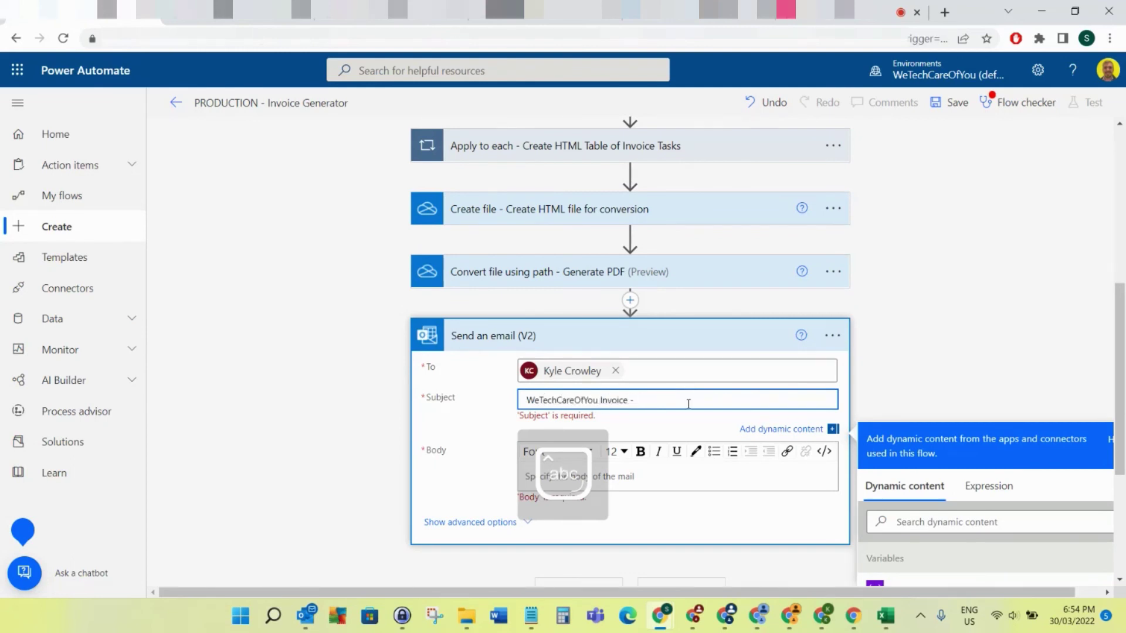
scroll(688, 404, down, 3)
click(898, 375)
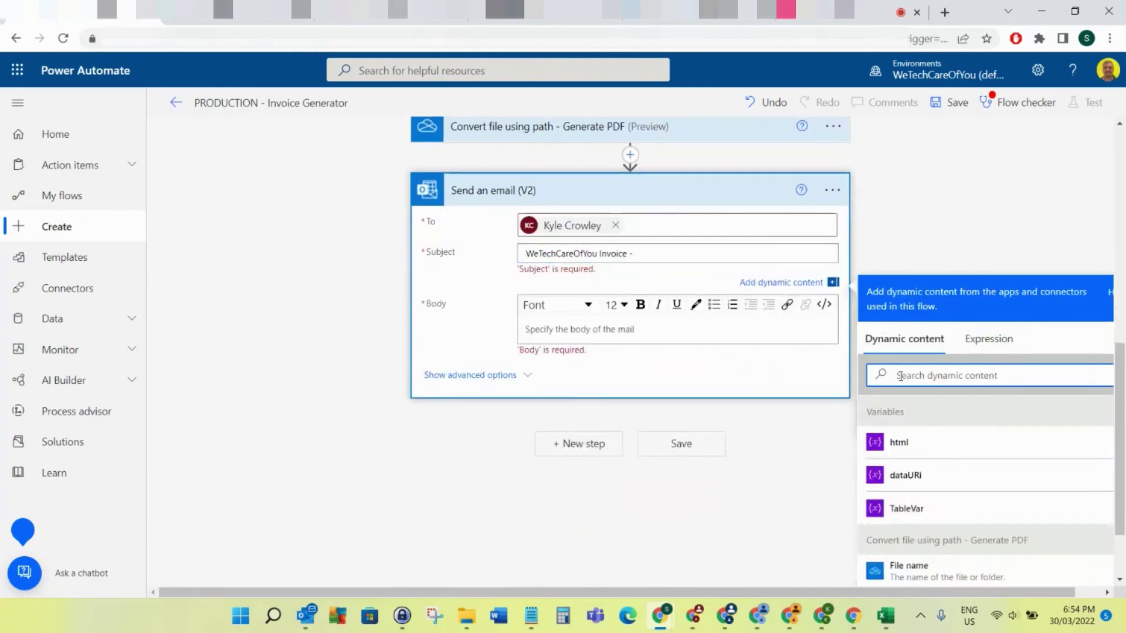
text(title)
scroll(942, 411, down, 2)
click(917, 475)
- Write the body 'Hello, Please find attached invoice. Kind Regards,' followed by the sender's name
click(597, 305)
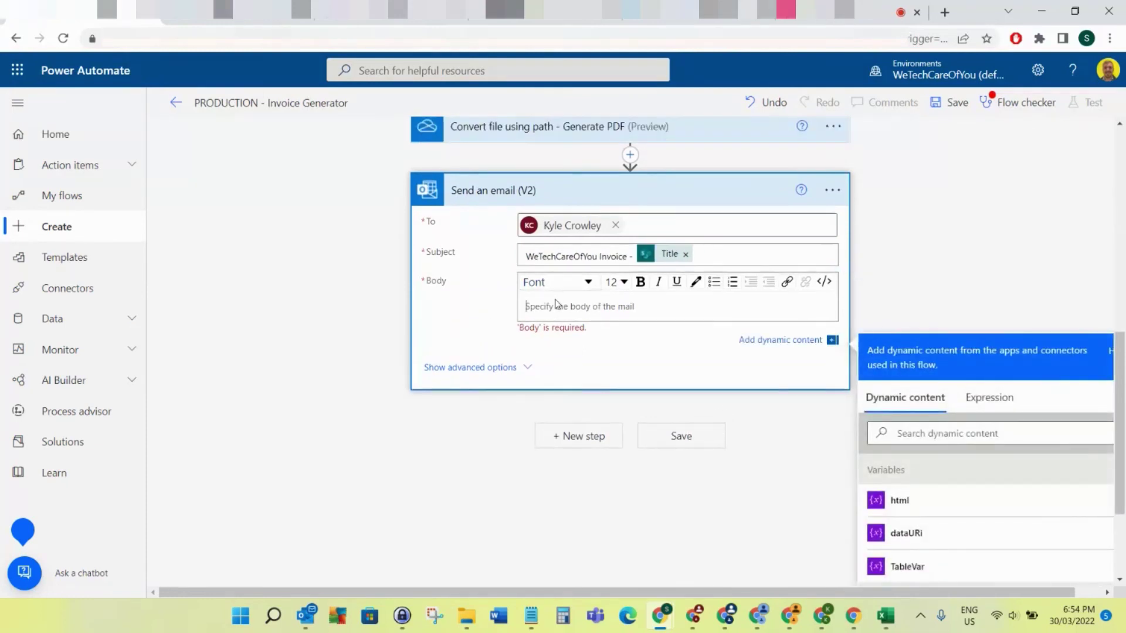
text(H)
key(Caps_Lock)
text(ello,)
key(Return)
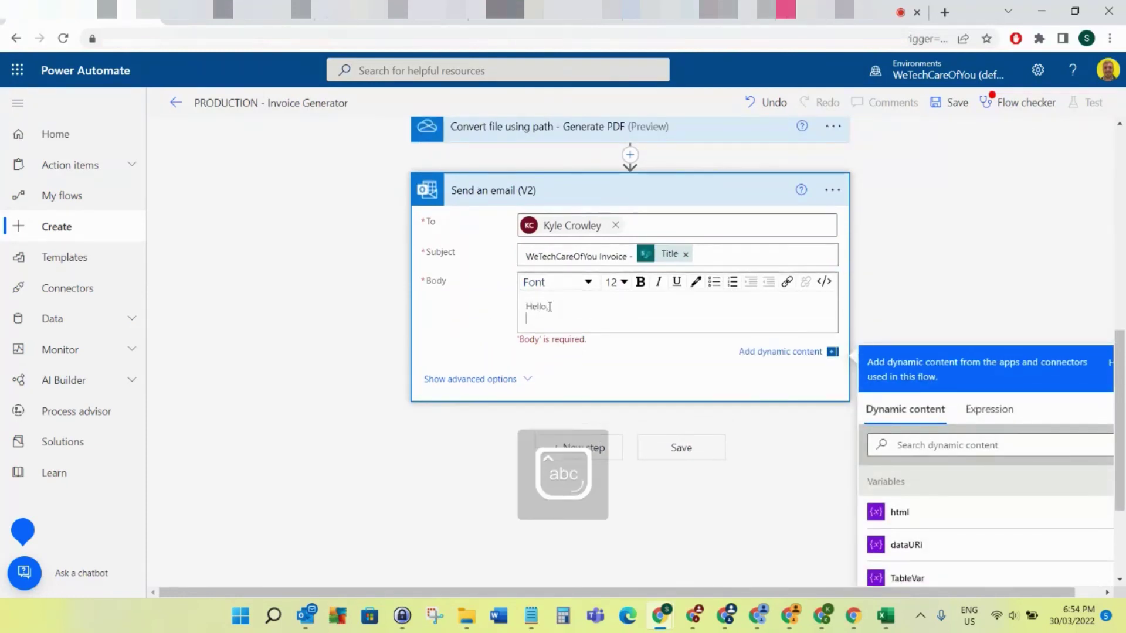
text(Please find attached invoice)
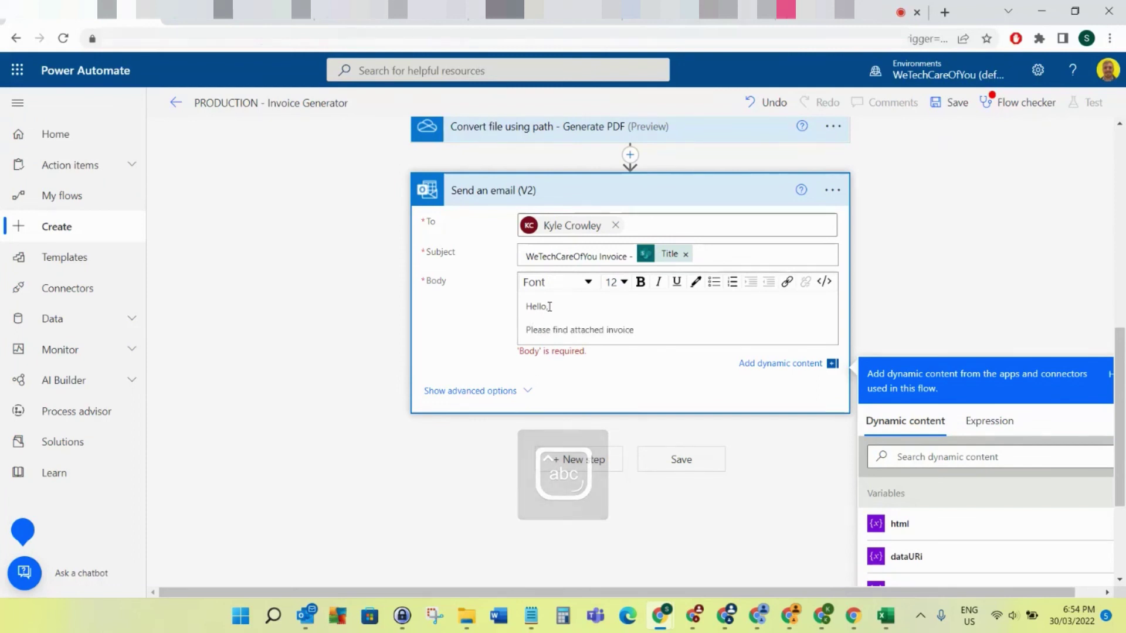
text(.)
key(Return)
text(Ki)
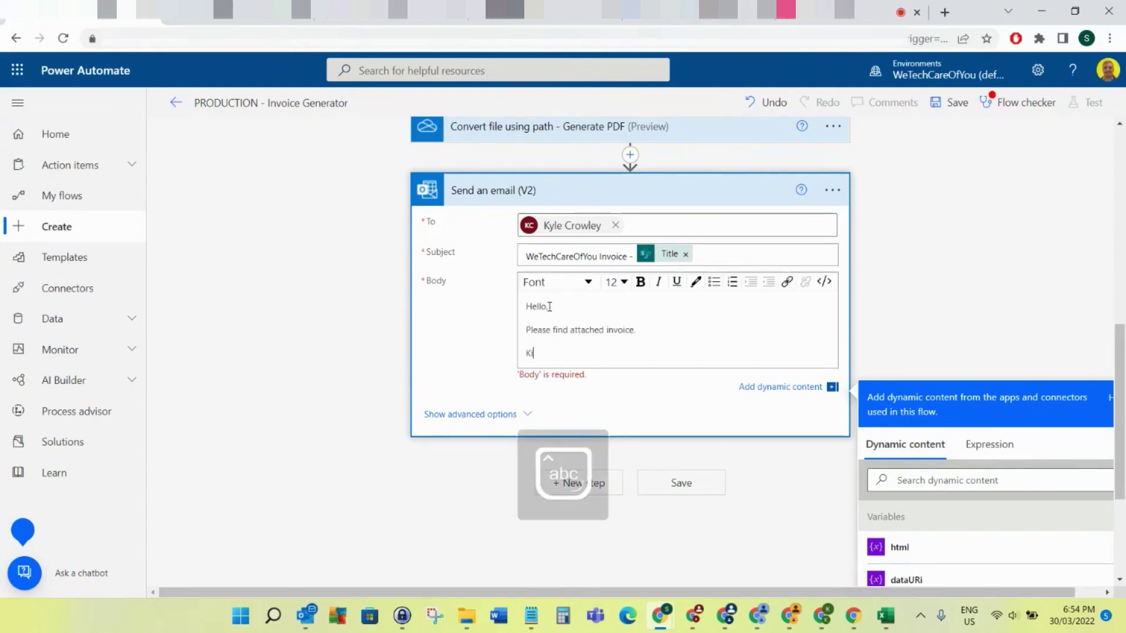
text(nd Regards,)
key(shift+Return)
text(Kyle)
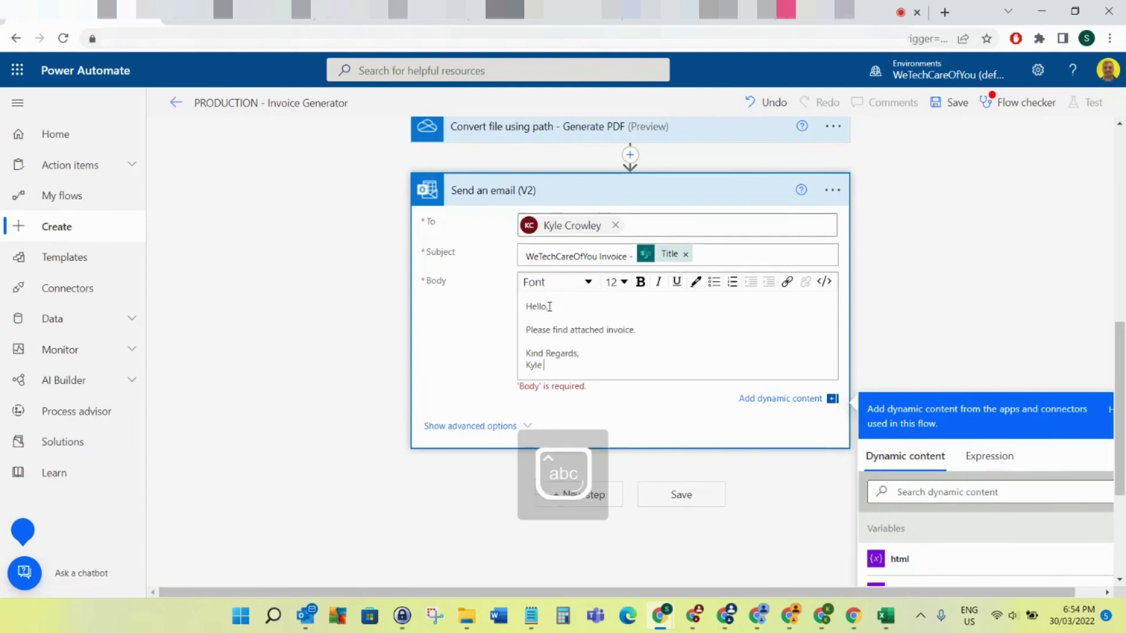
scroll(434, 352, down, 2)
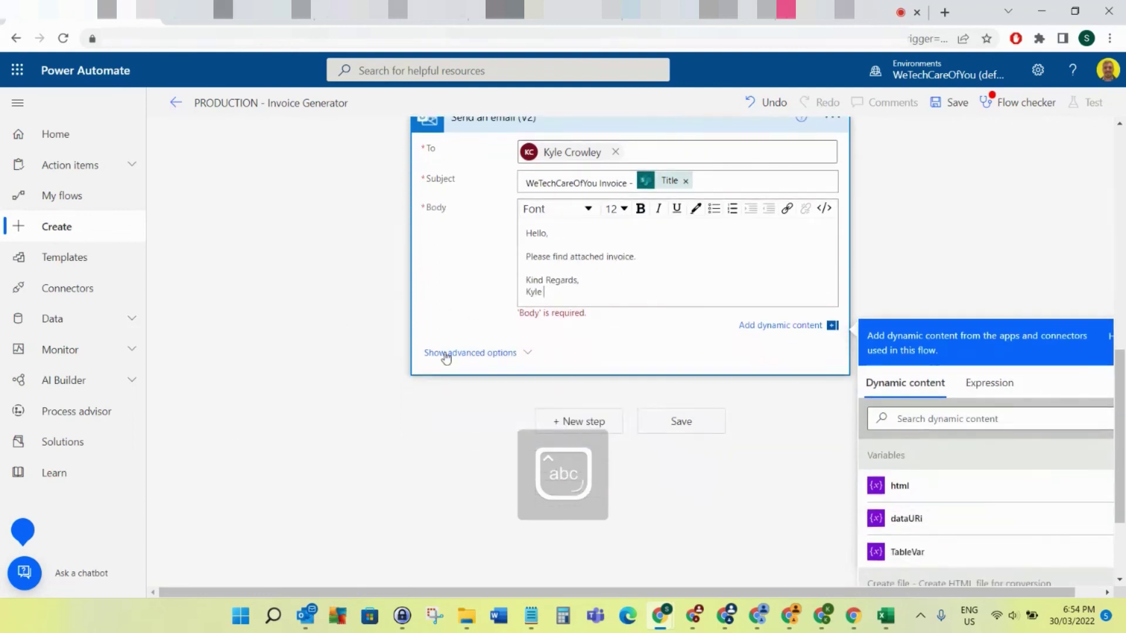
- Show advanced options and name the attachment with the Title token plus .pdf
click(335, 263)
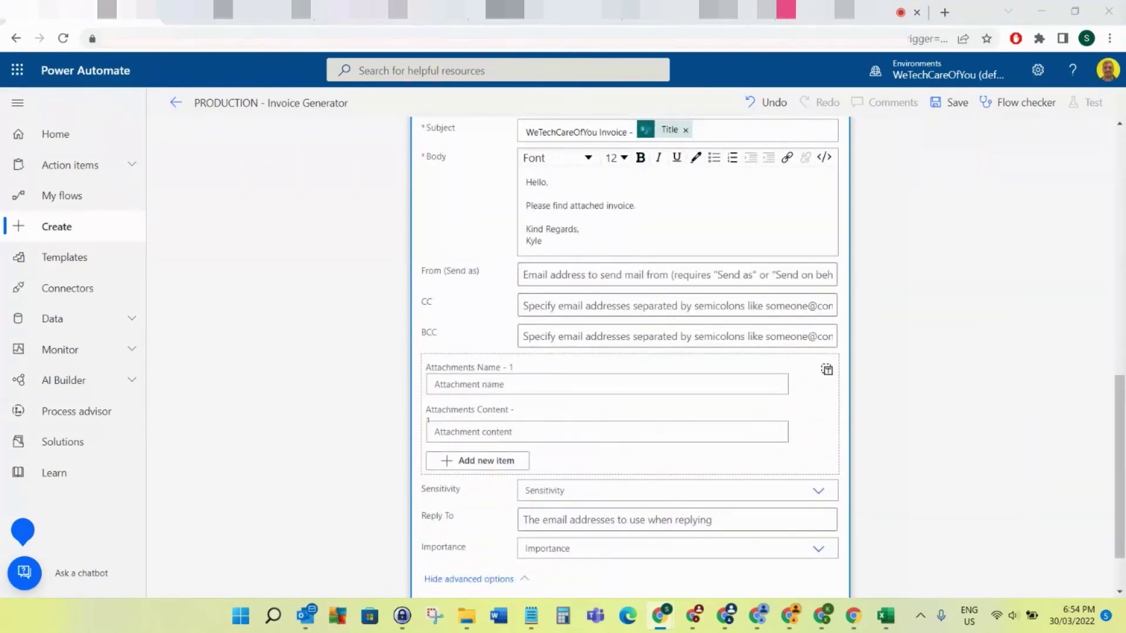
click(505, 385)
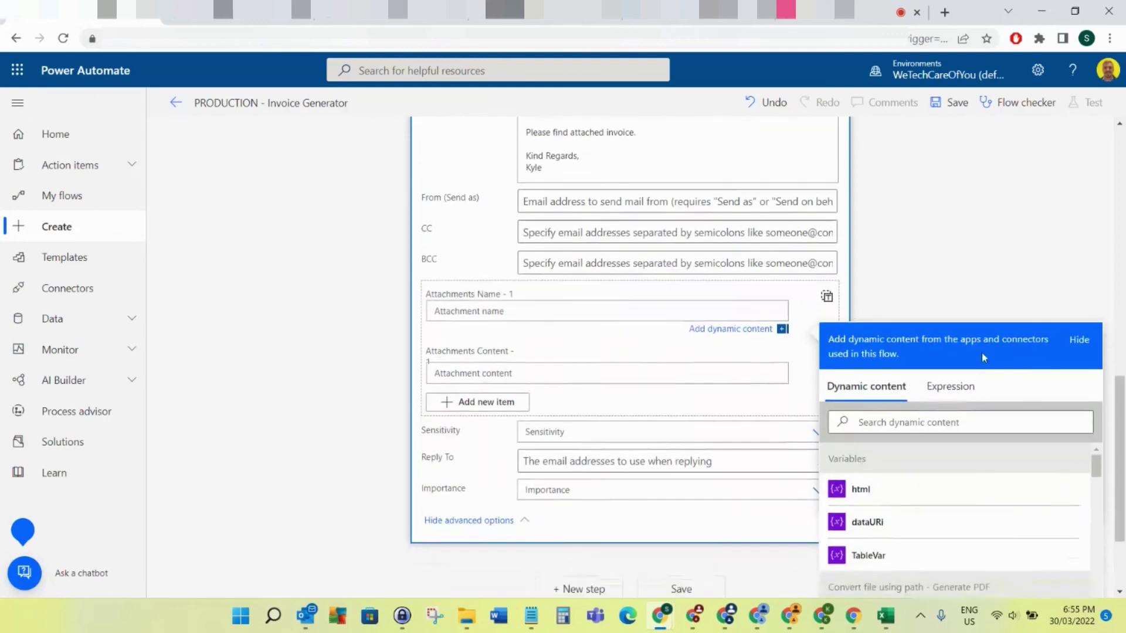
click(916, 424)
text(title)
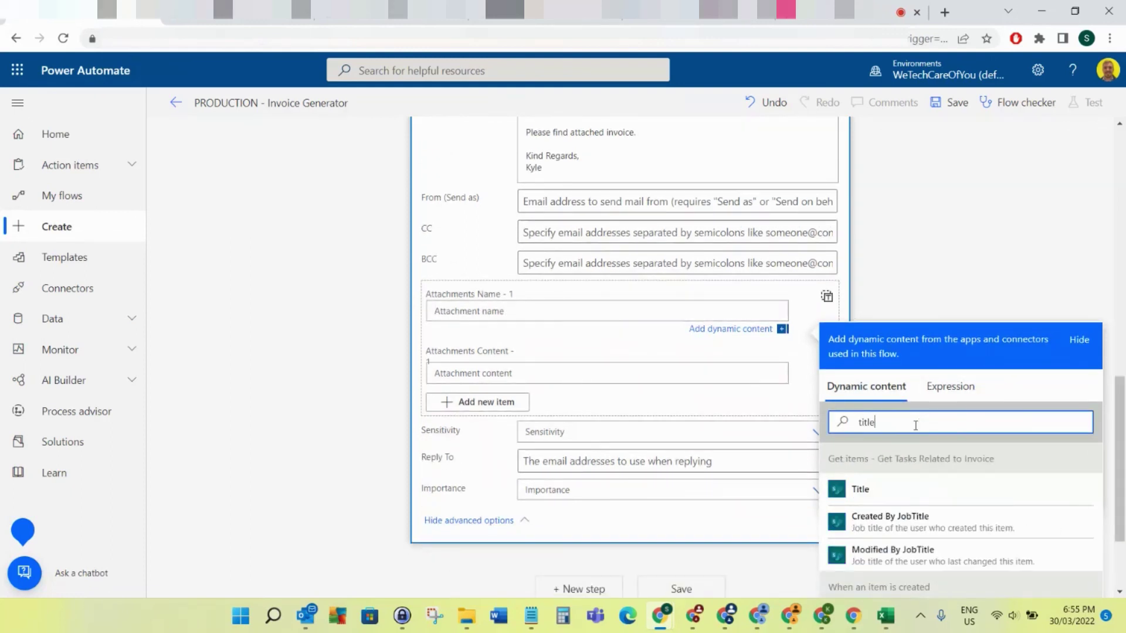
scroll(912, 445, down, 2)
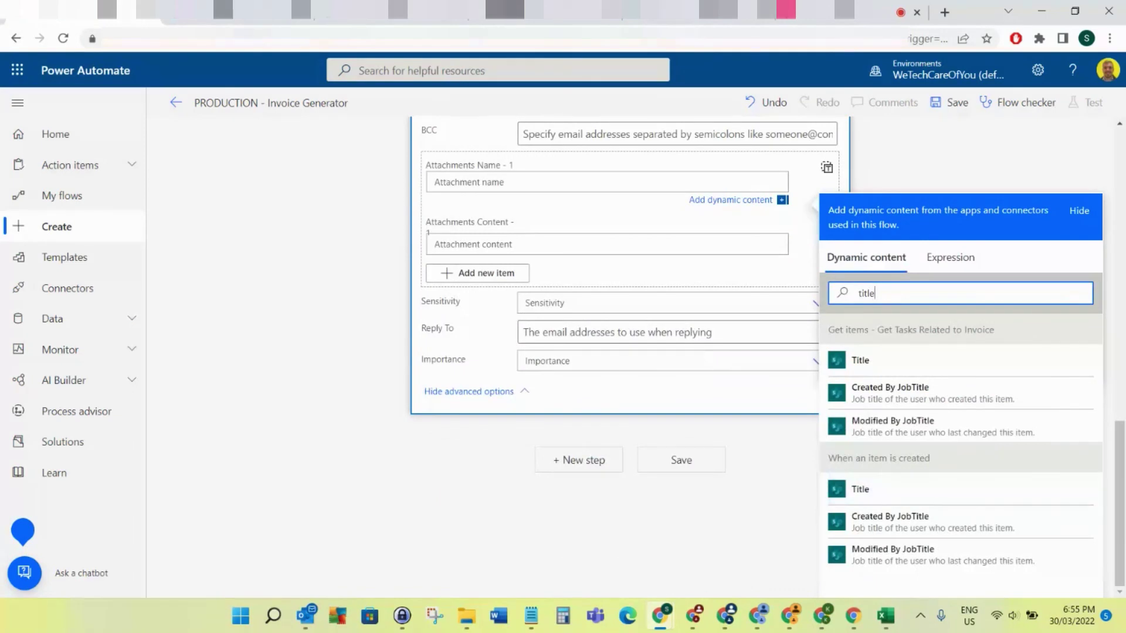
click(860, 489)
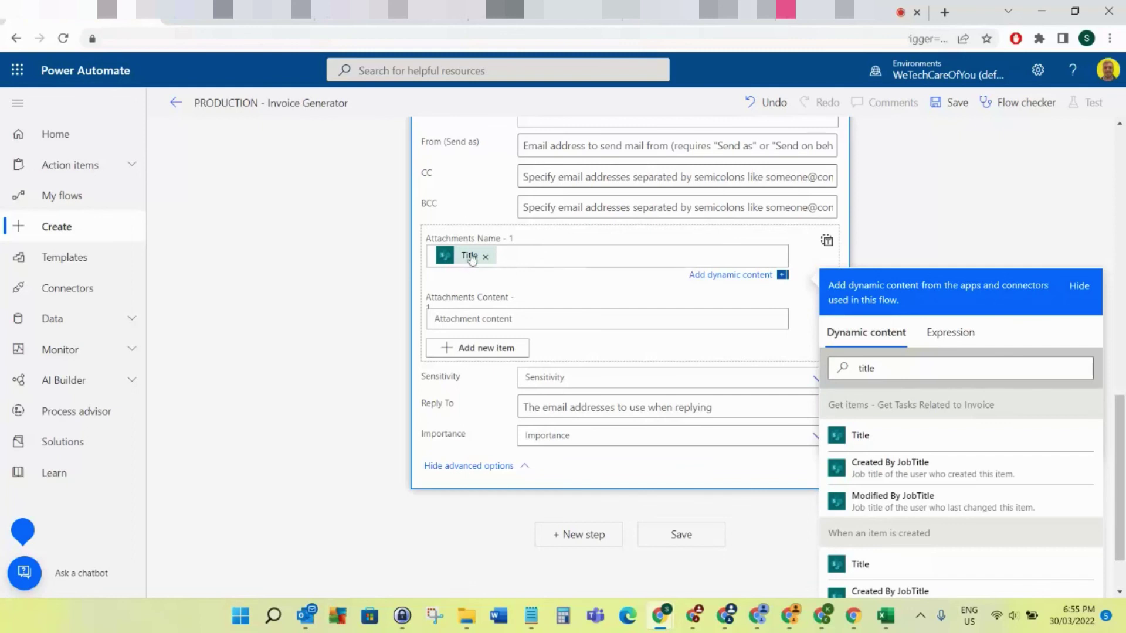
text(.pdf)
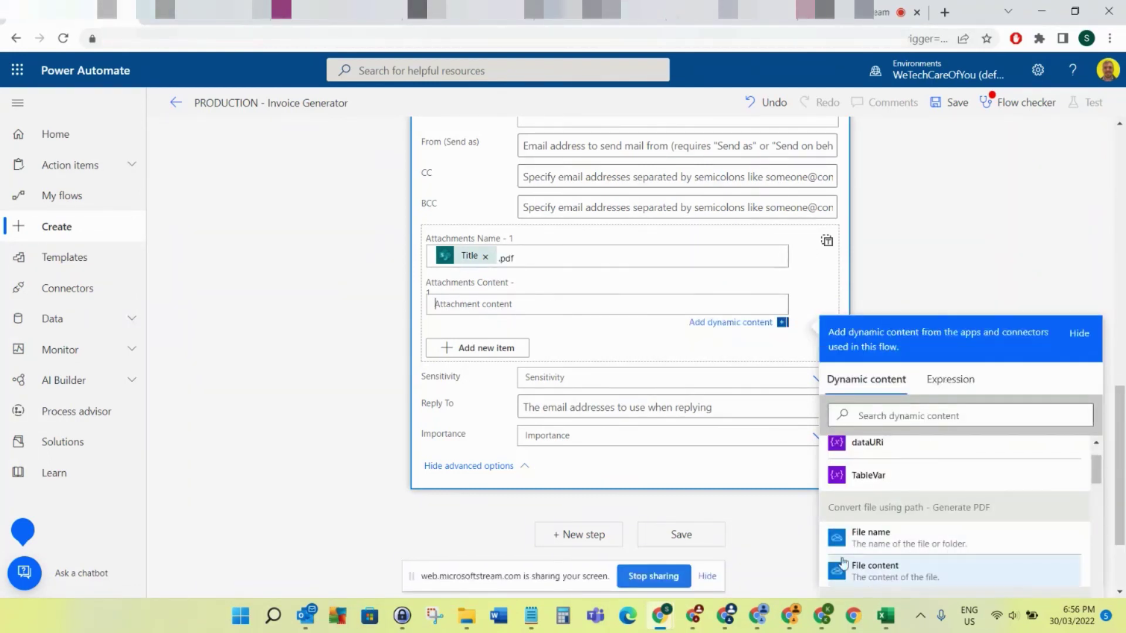
- Set Attachments Content to the Generate PDF step's File content
drag(835, 510, 1008, 509)
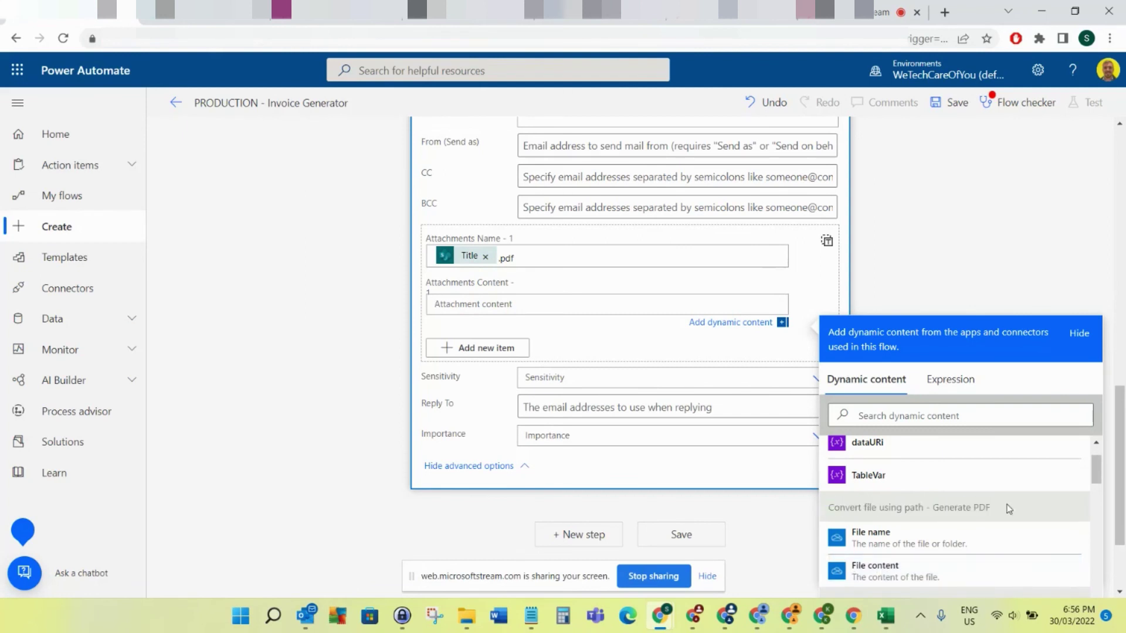
click(897, 571)
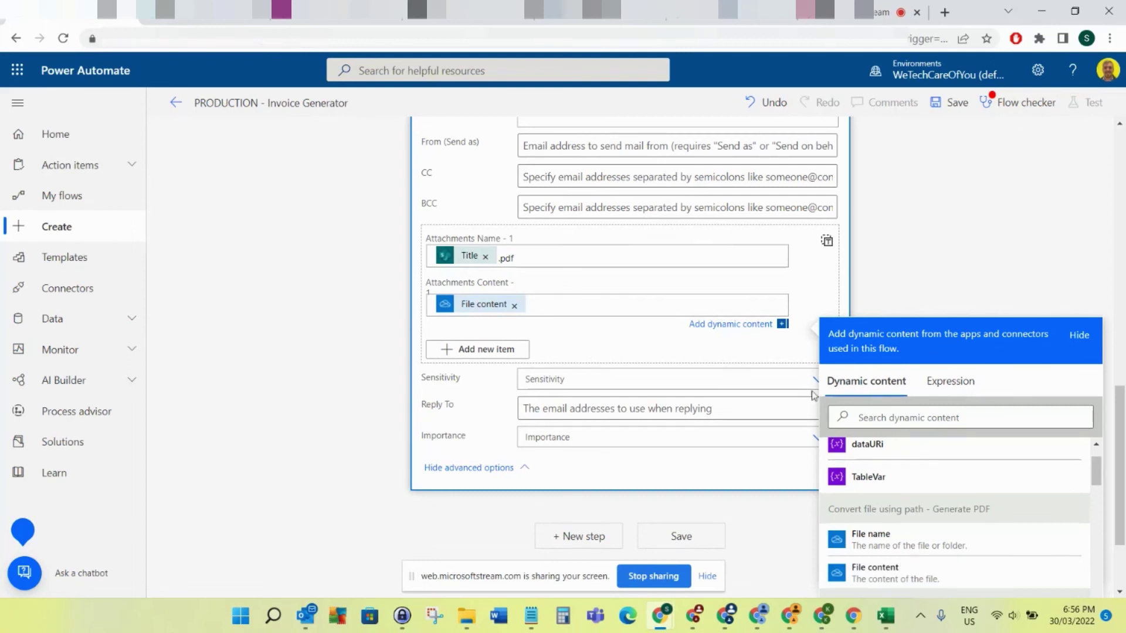
click(304, 373)
click(704, 577)
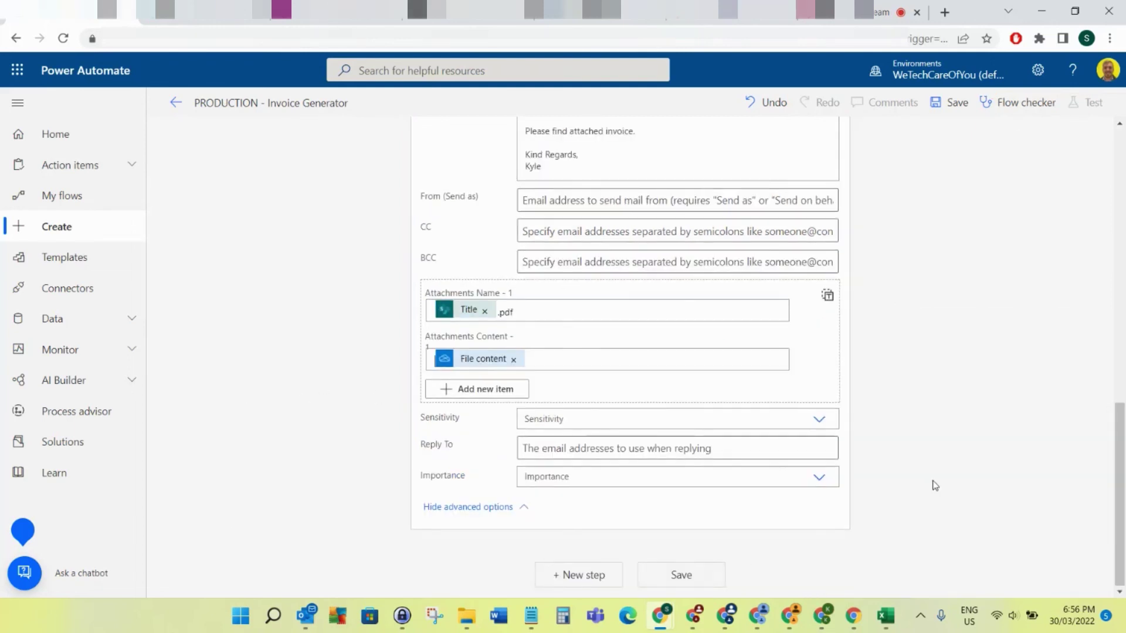
click(767, 360)
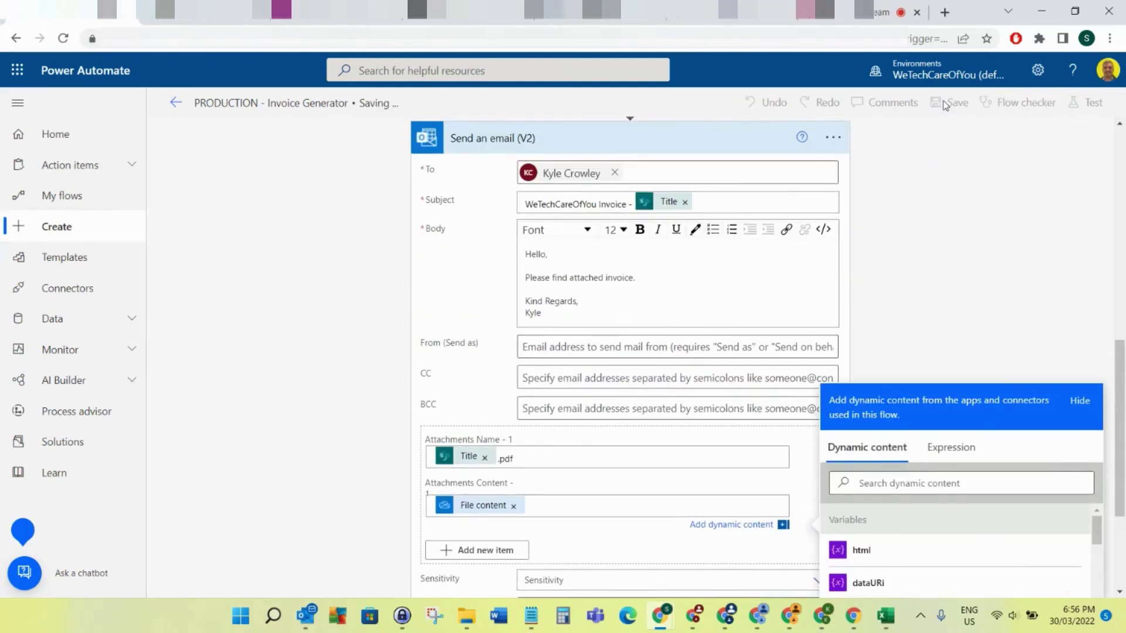
- Save the PRODUCTION – Invoice Generator flow and confirm it reports ready to go
click(945, 103)
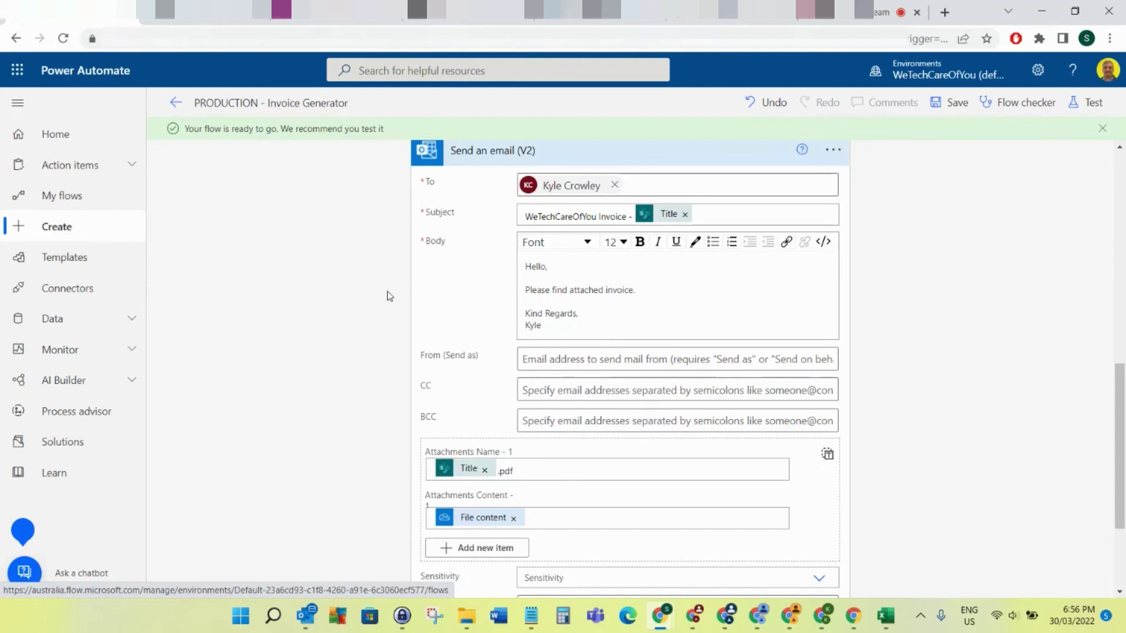
scroll(360, 328, up, 8)
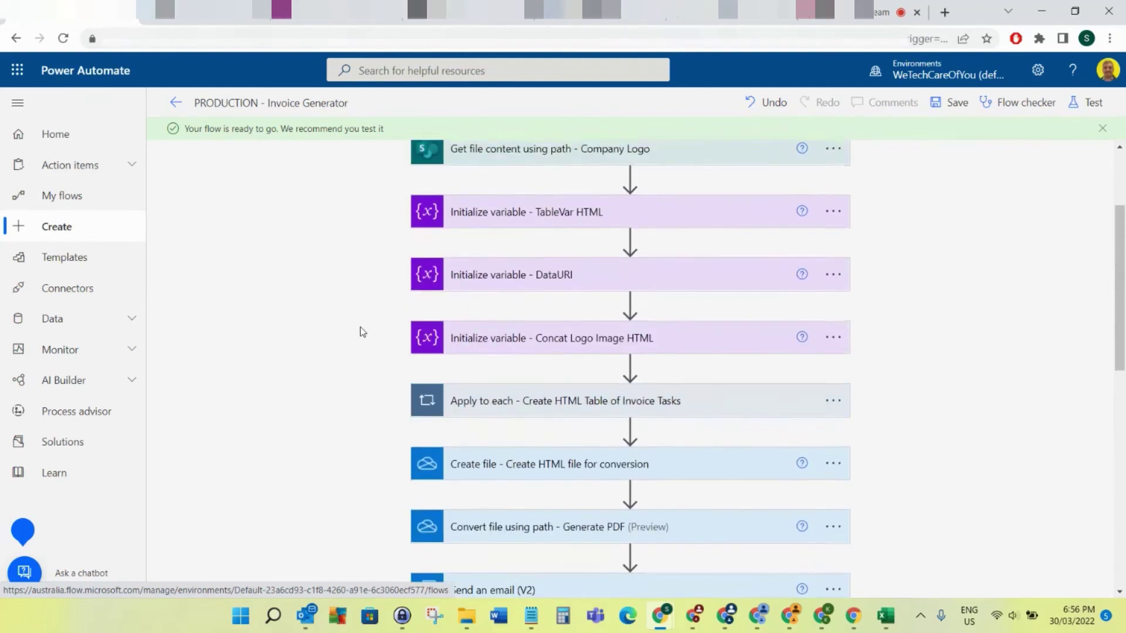
scroll(362, 331, up, 3)
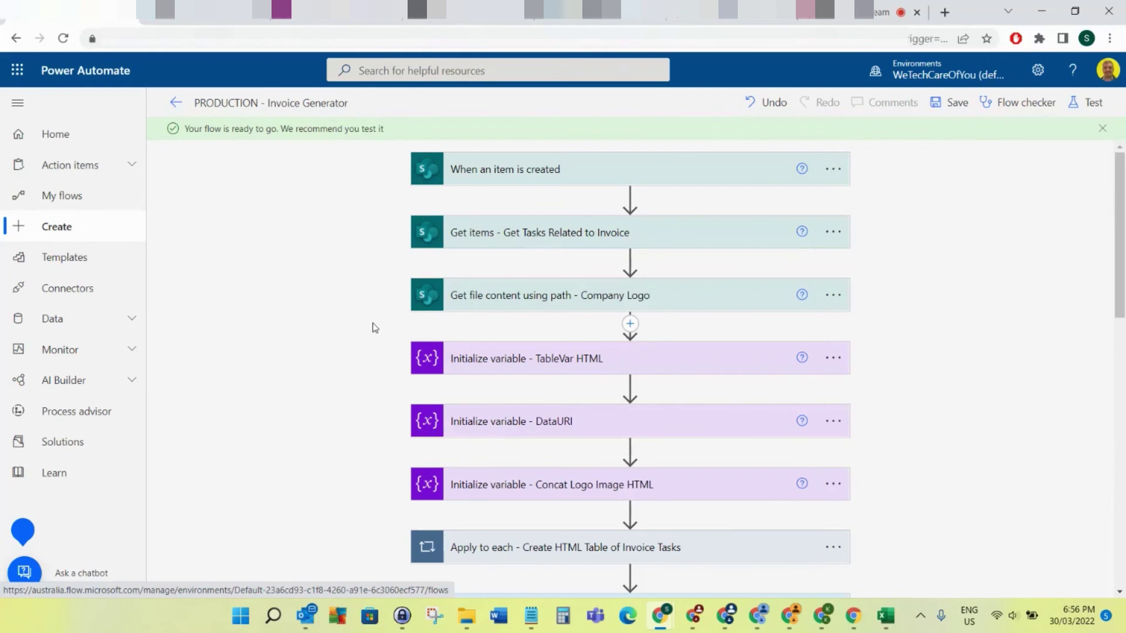